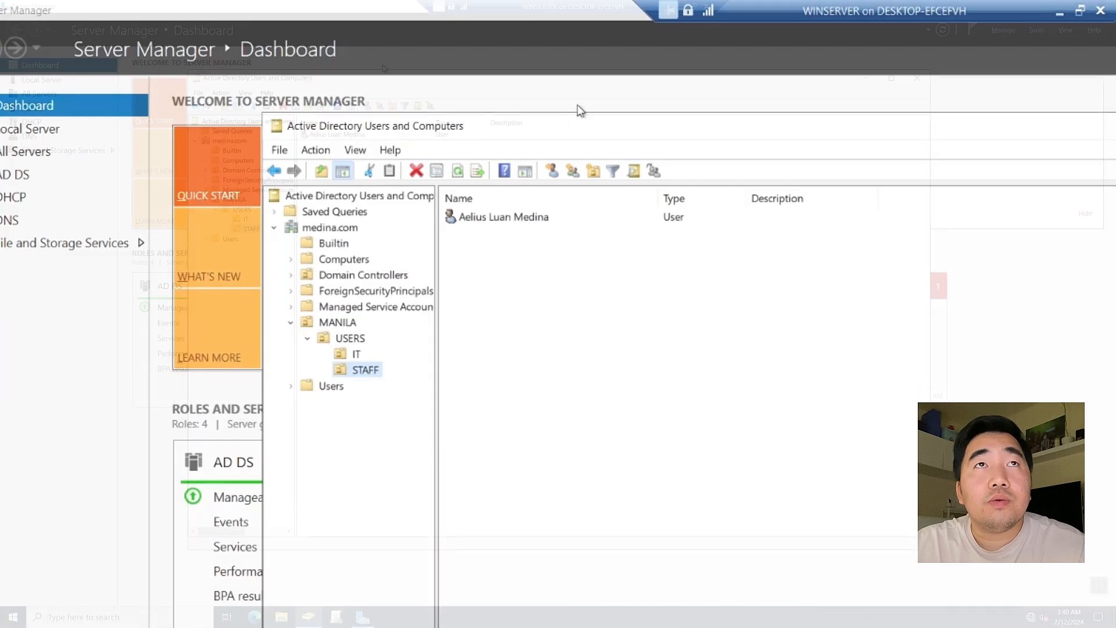
- Review the MANILA organizational unit, its USERS unit, and the IT and STAFF units in Active Directory Users and Computers
drag(574, 122, 573, 106)
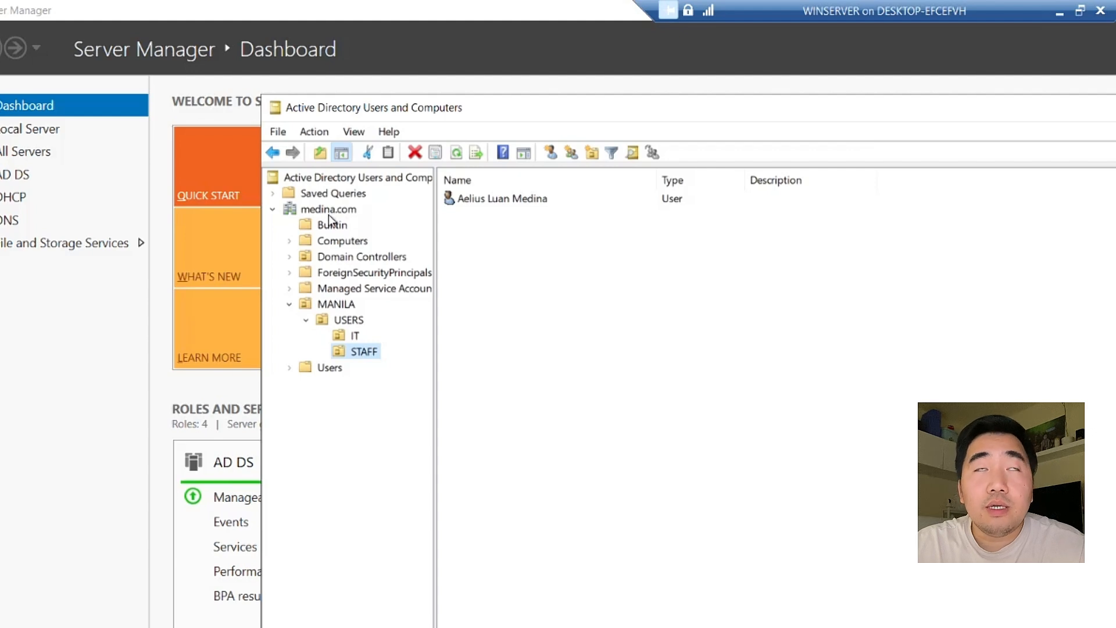
click(307, 308)
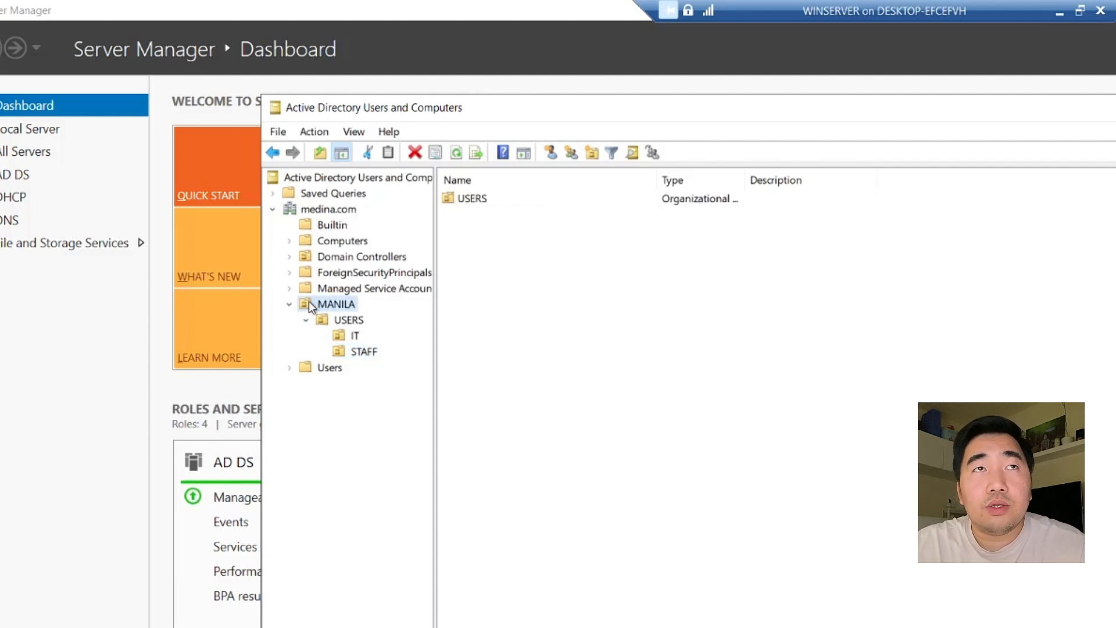
click(333, 322)
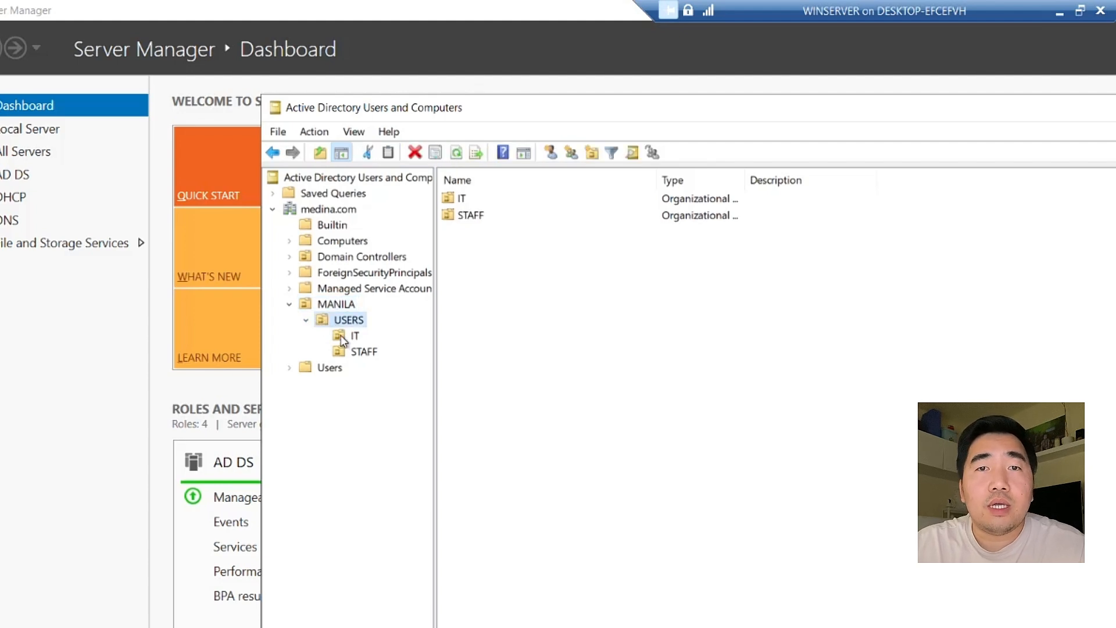
click(343, 340)
click(342, 356)
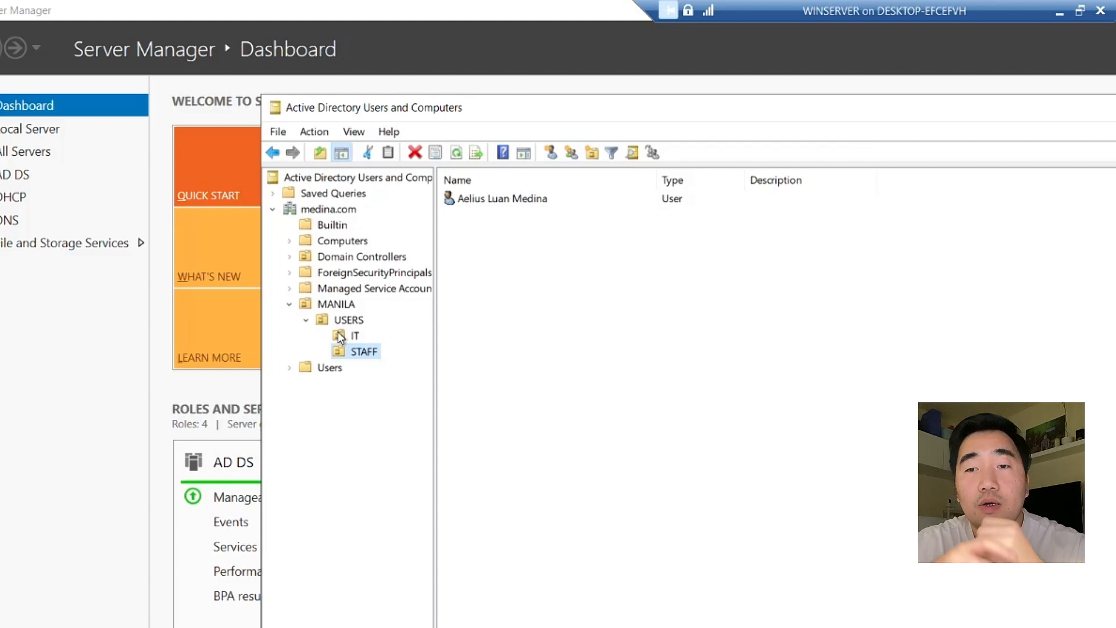
- Open the Group Policy Management console from Server Manager
click(868, 65)
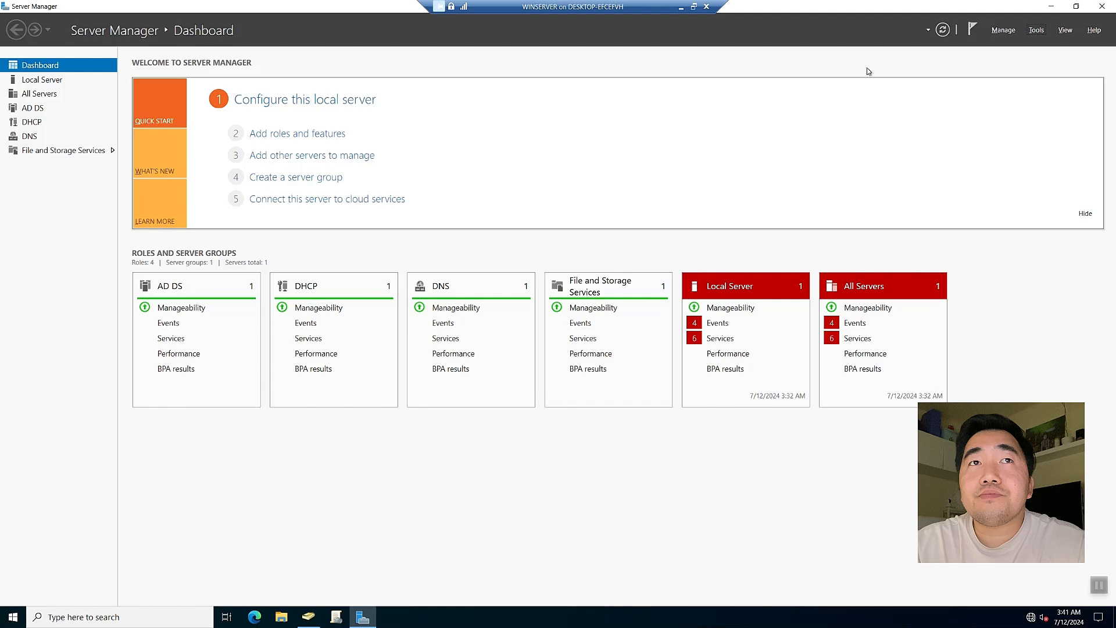
click(1038, 31)
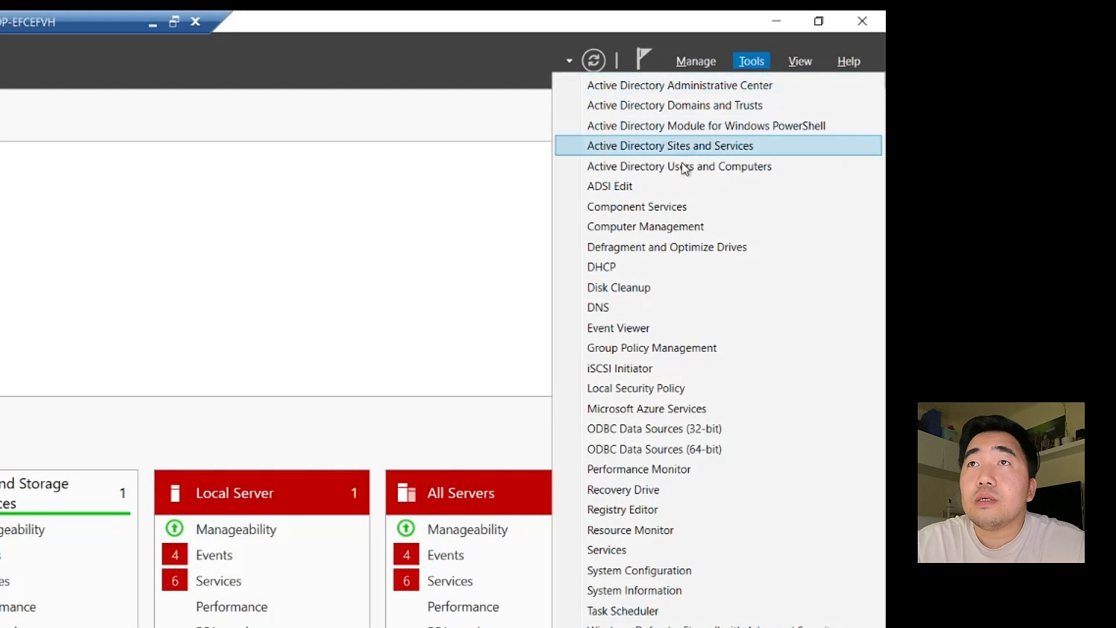
click(649, 349)
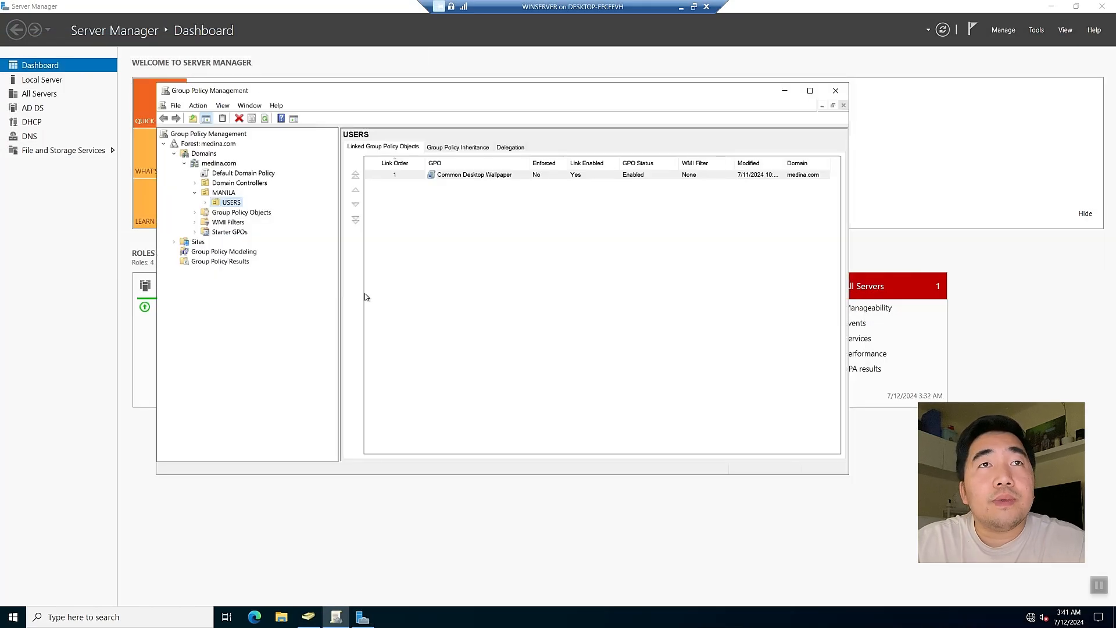
- Expand the forest's domain down to the MANILA and USERS organizational units in the Group Policy Management tree
click(181, 155)
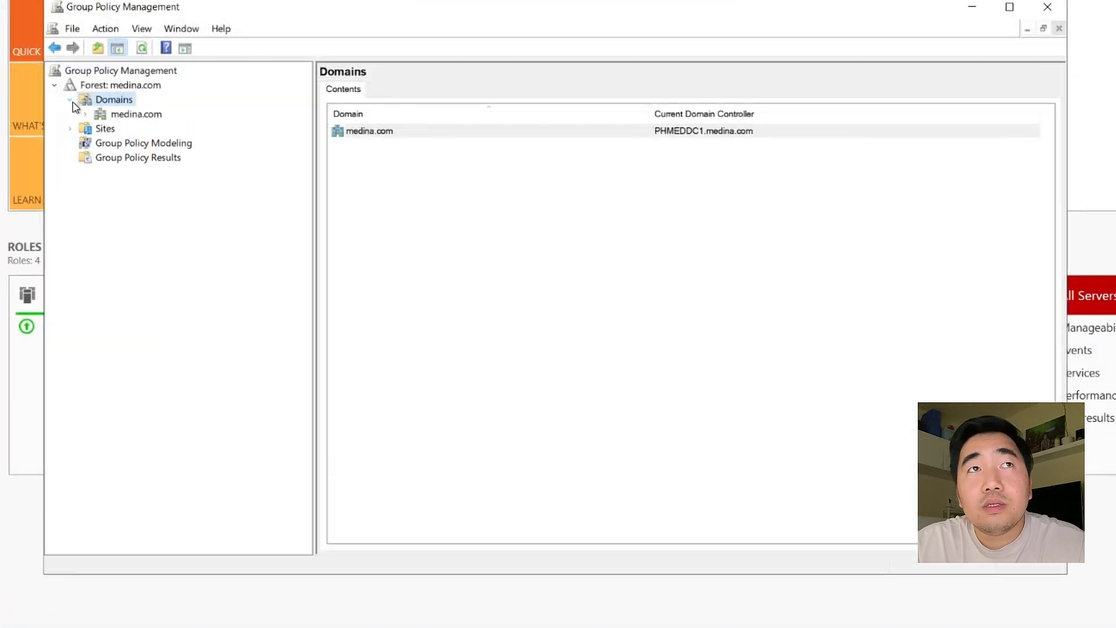
click(85, 114)
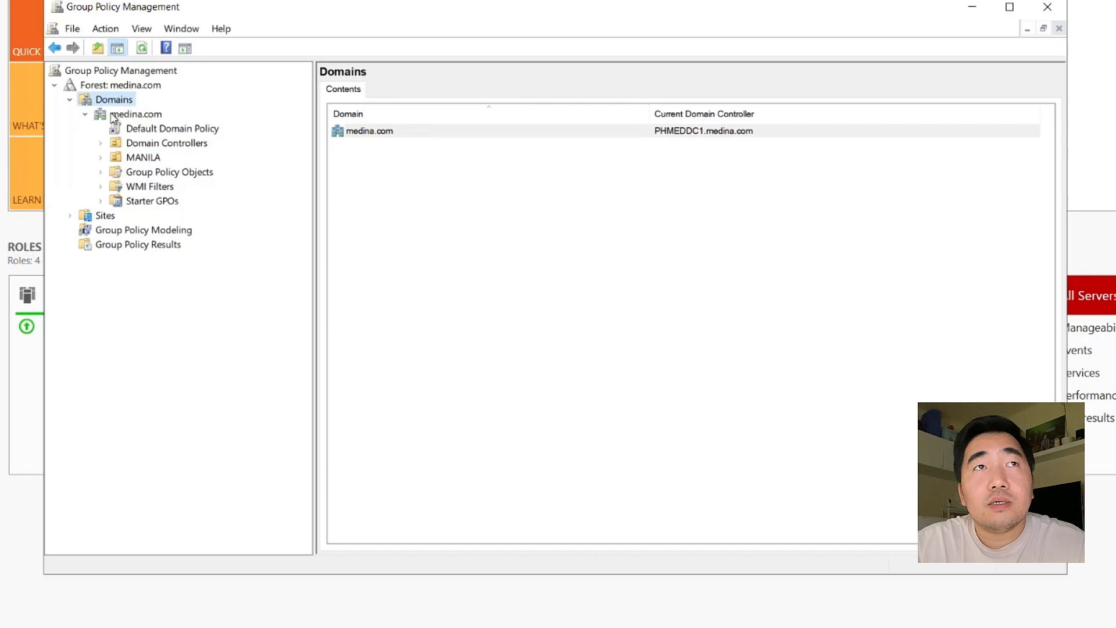
click(114, 117)
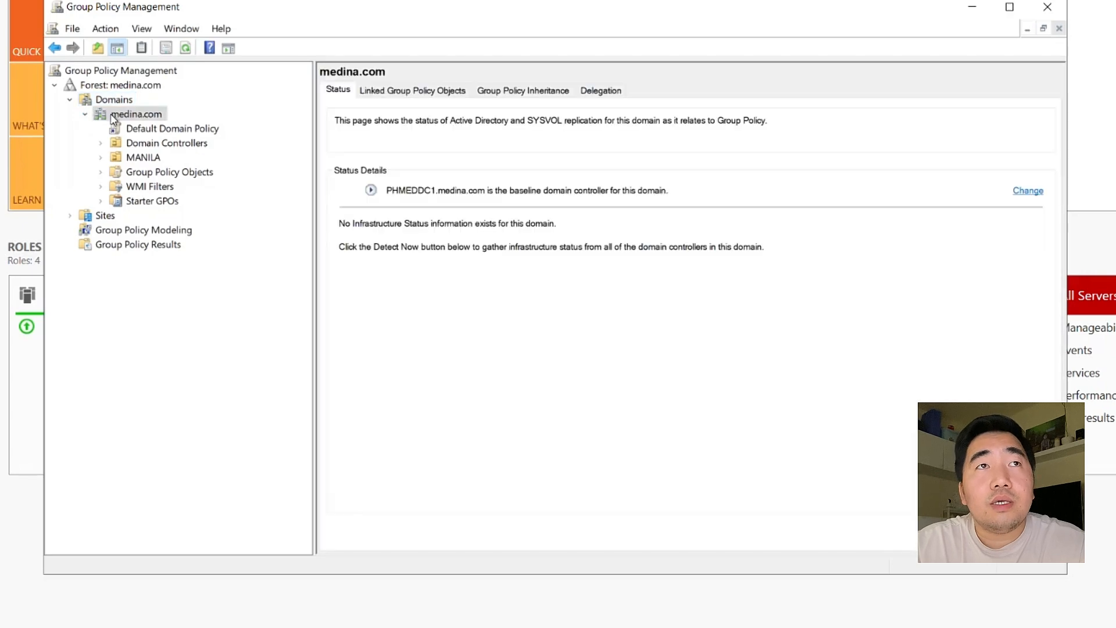
click(118, 159)
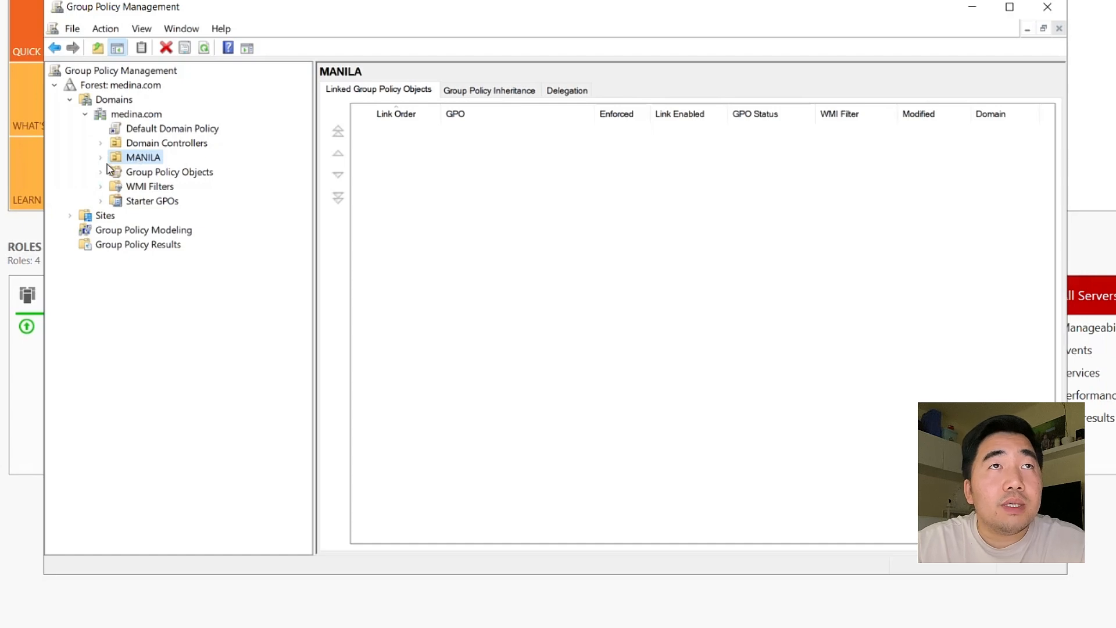
click(103, 158)
click(119, 173)
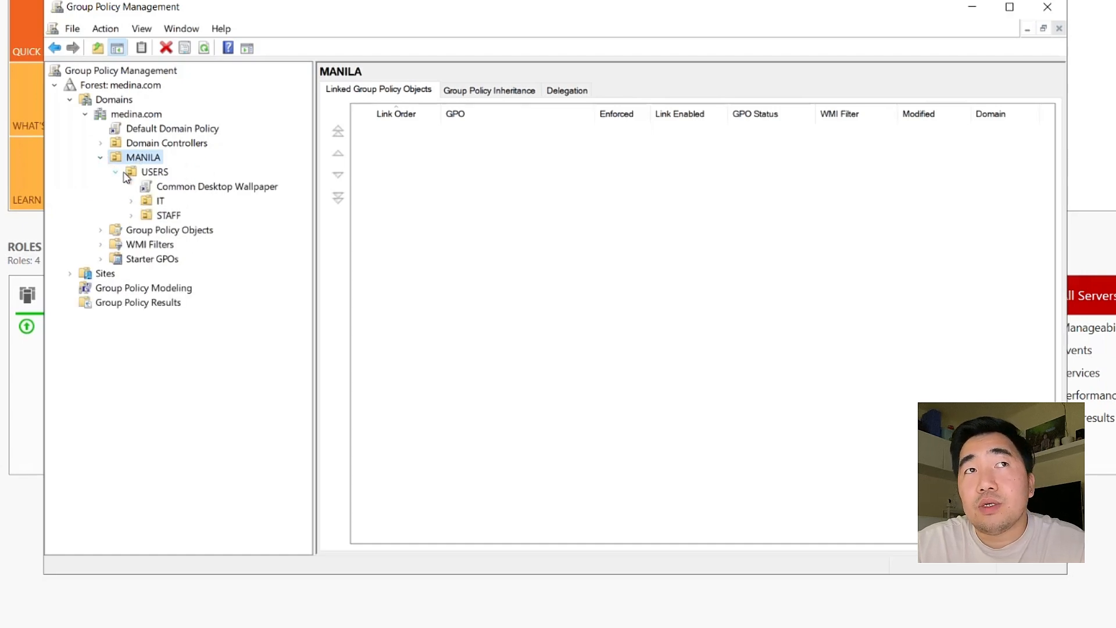
- Examine the group policy objects linked to the USERS, IT and STAFF organizational units
click(147, 173)
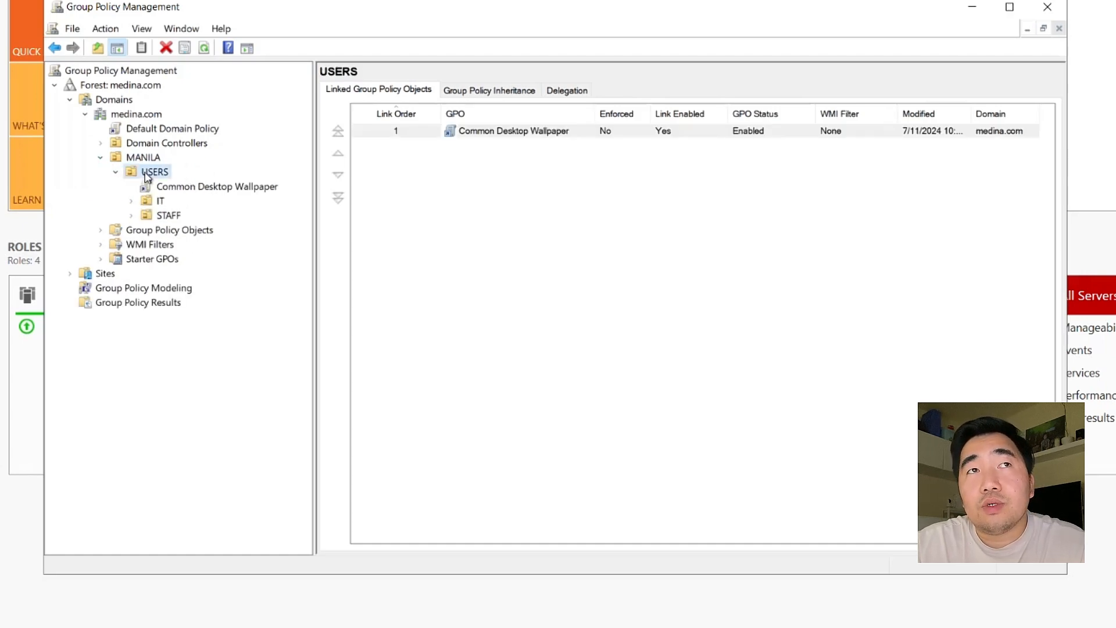
click(157, 201)
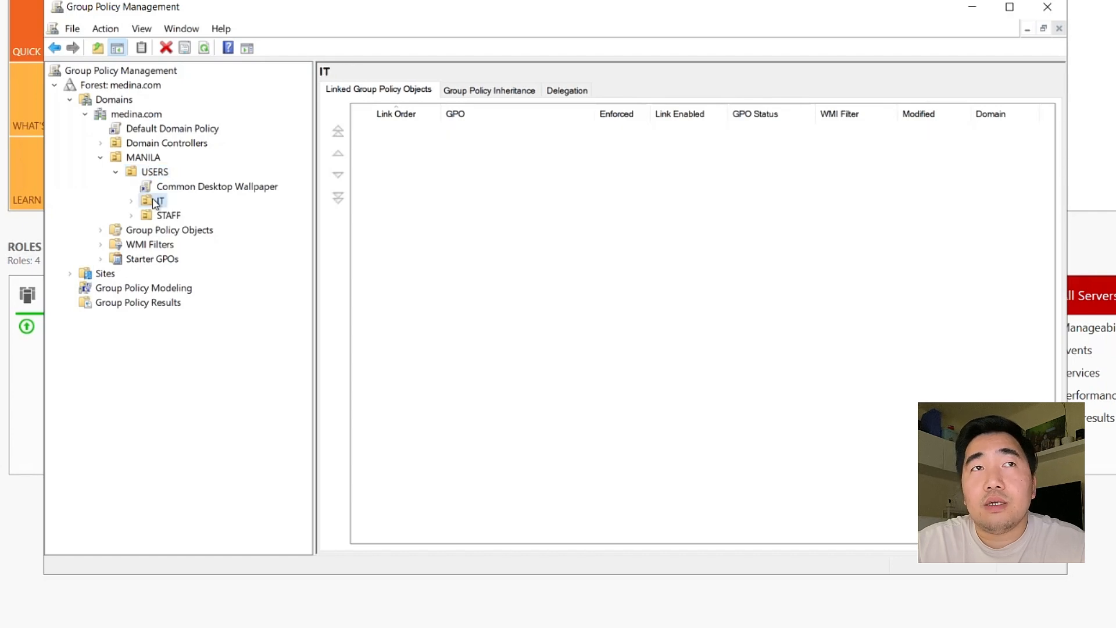
click(161, 216)
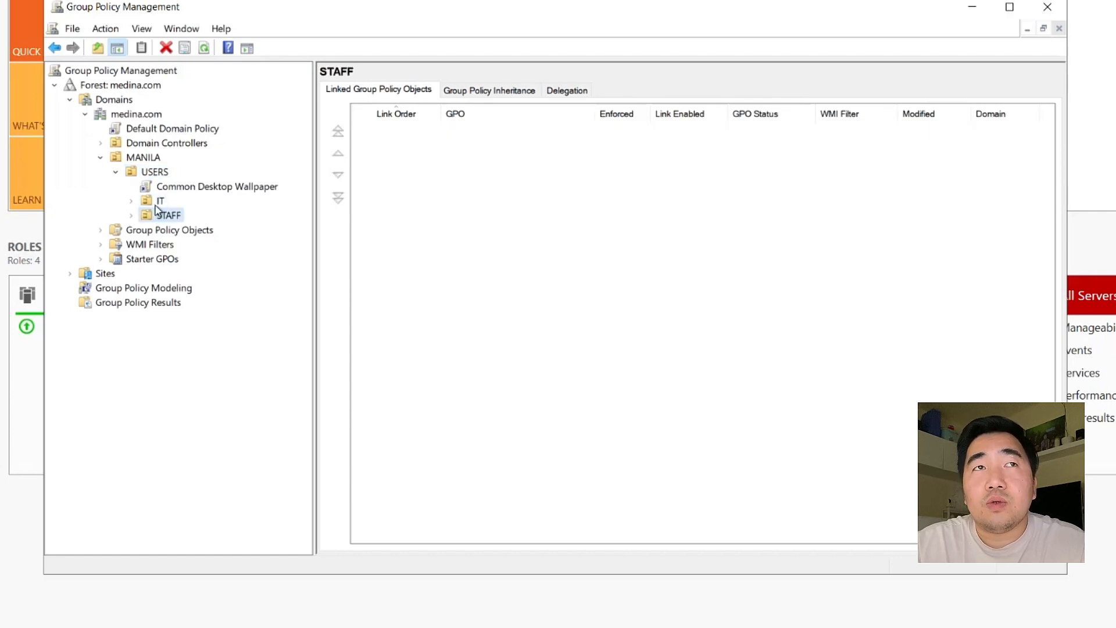
click(157, 201)
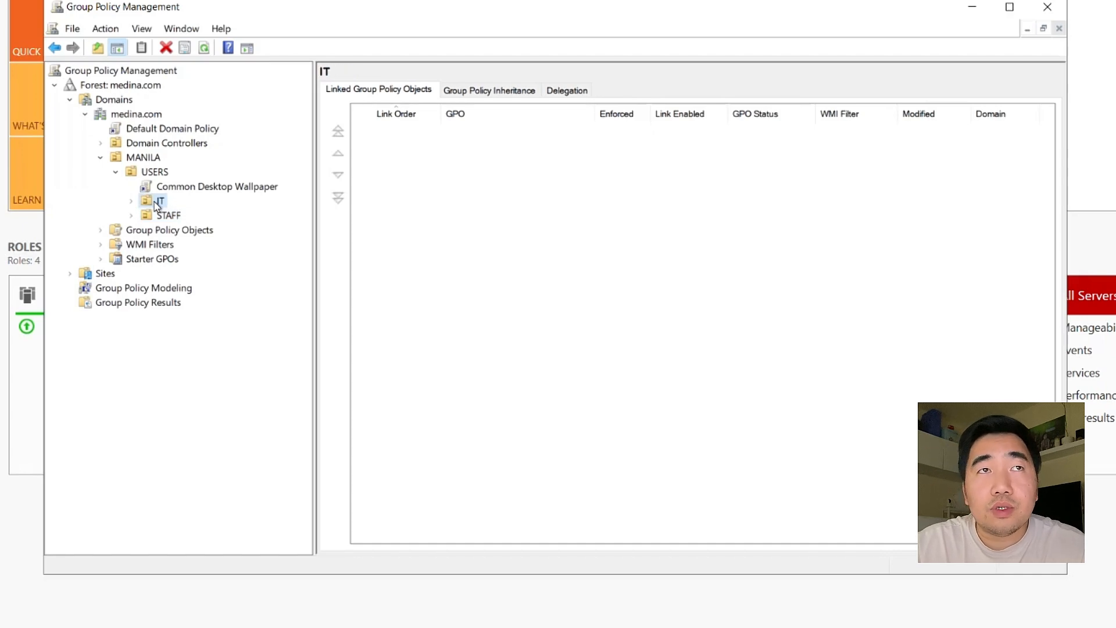
click(149, 218)
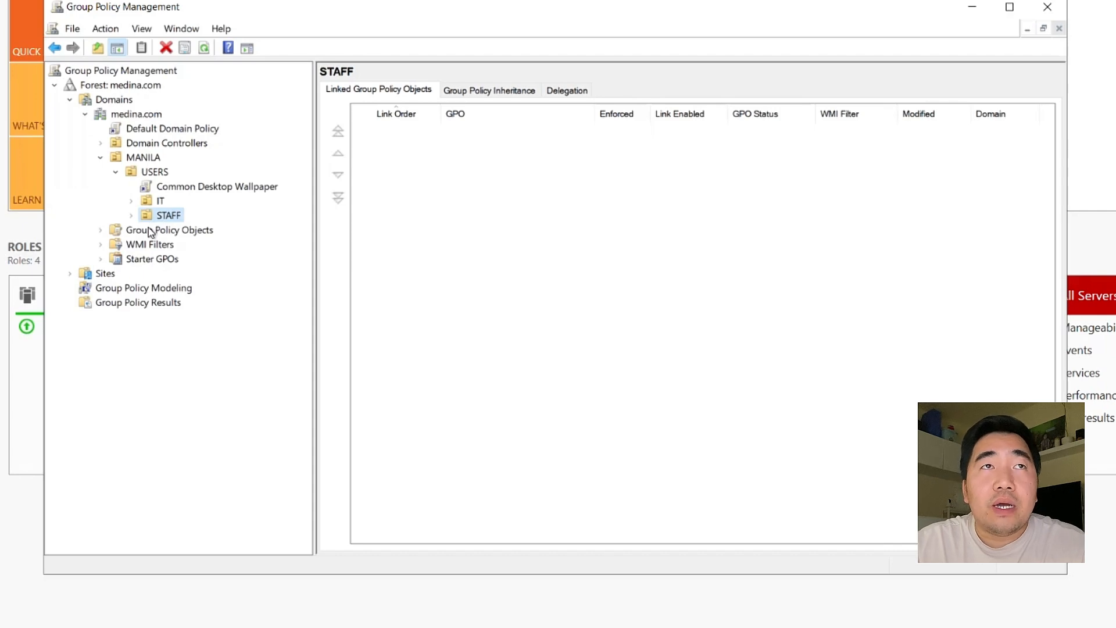
- Create a new GPO named "Disable Access USB External Storage" in the domain's Group Policy Objects container, without a source starter GPO
click(149, 233)
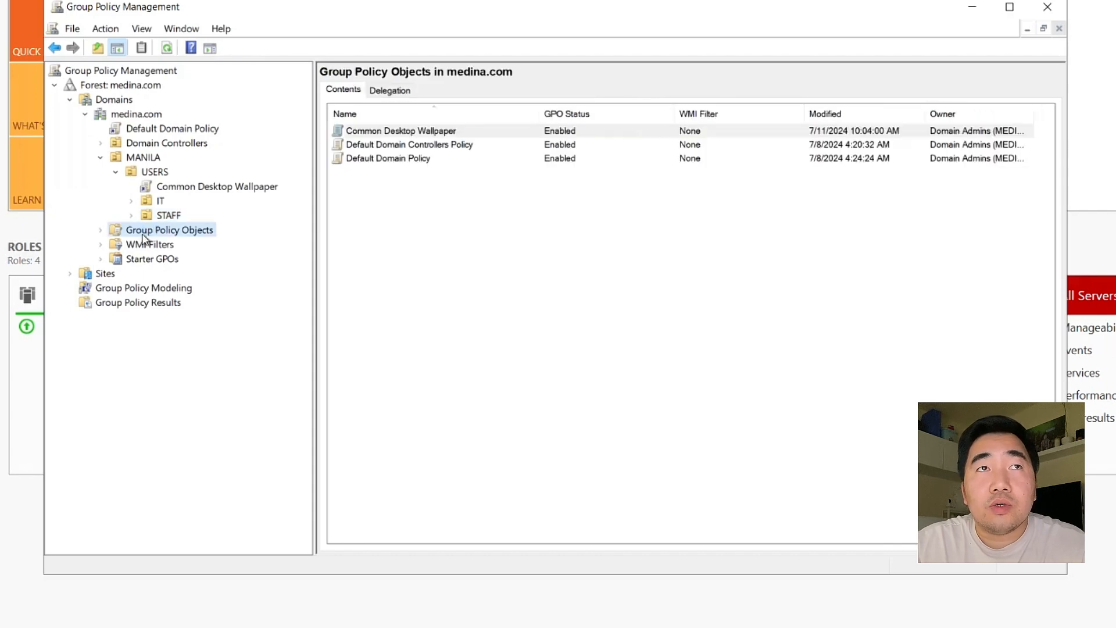
right_click(469, 280)
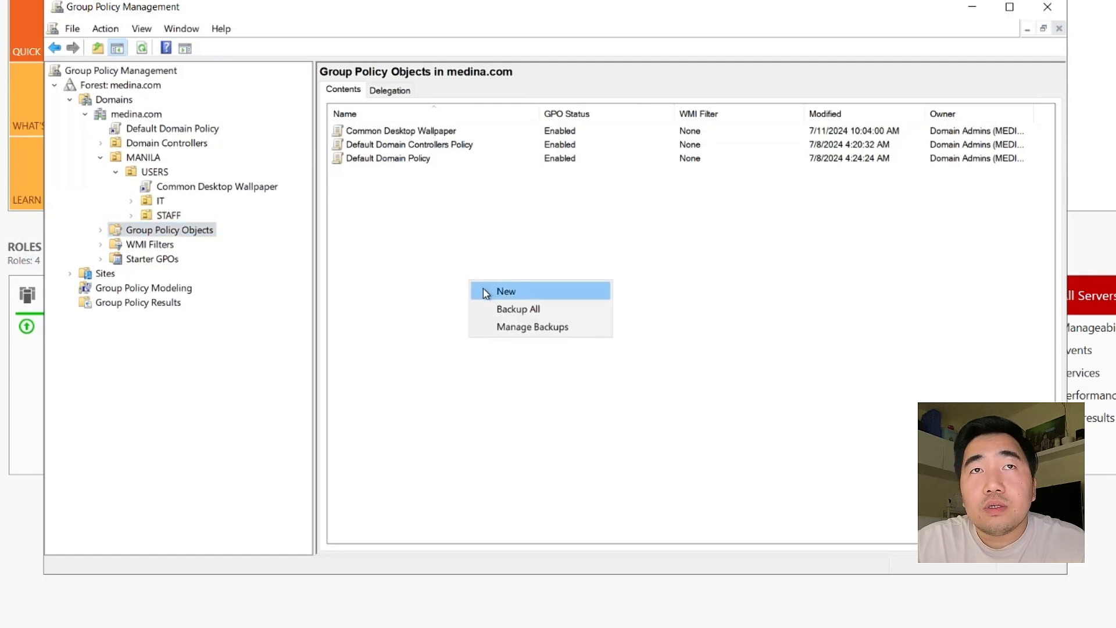
click(486, 292)
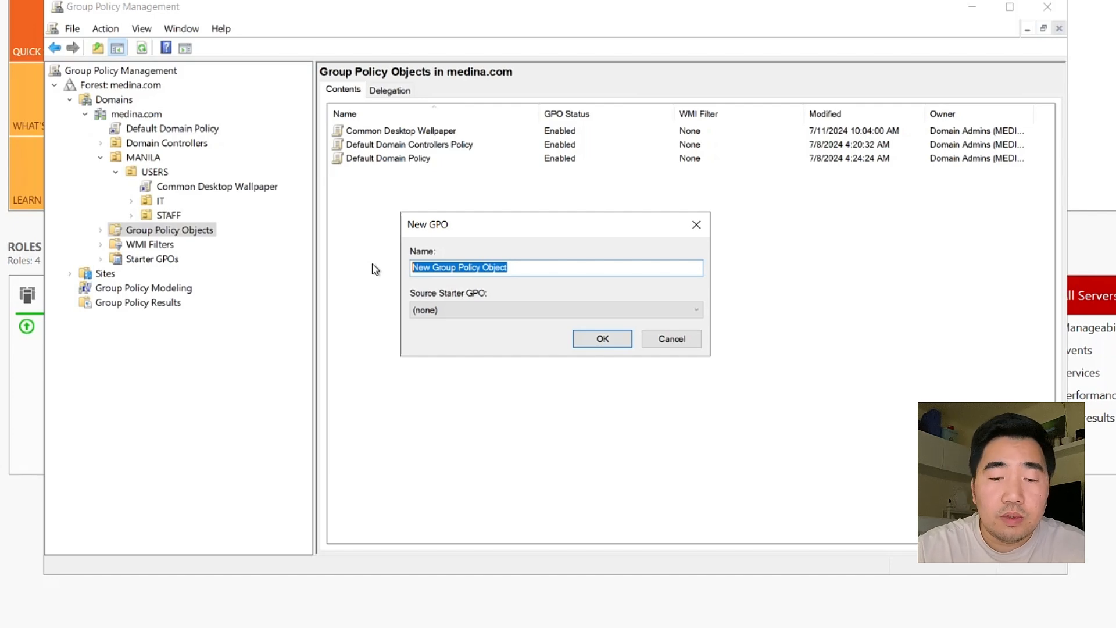
text(Dis)
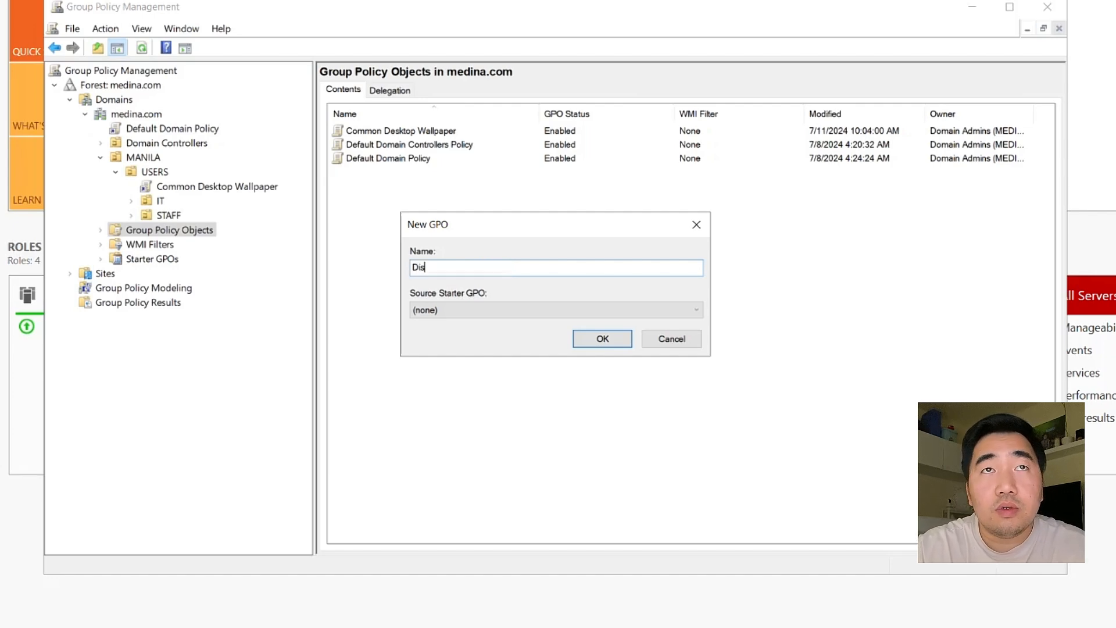
text(abled)
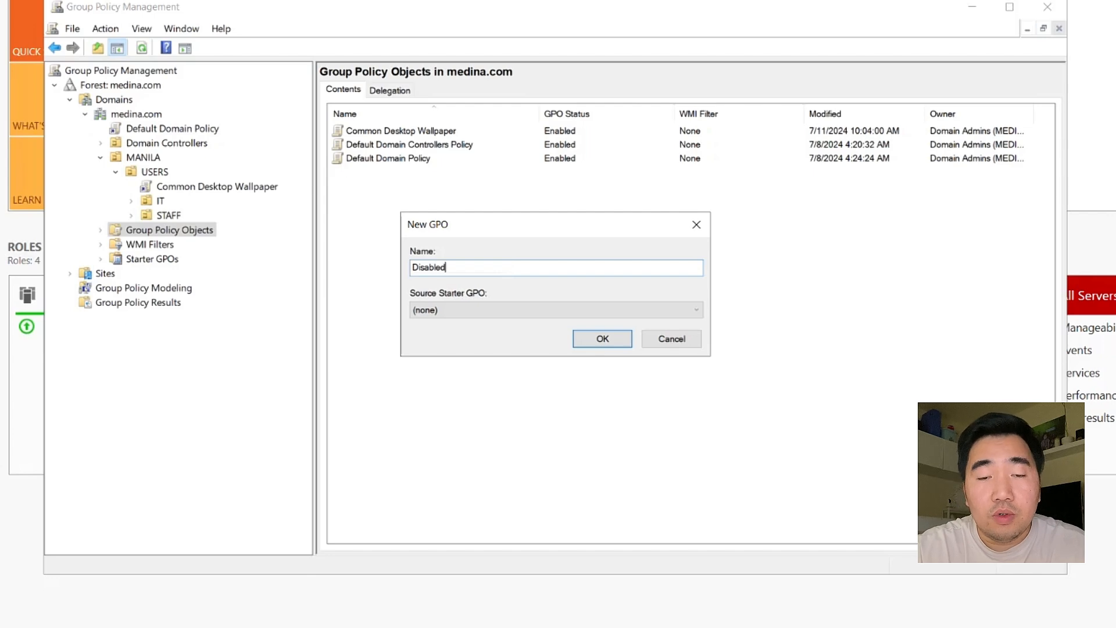
key(BackSpace)
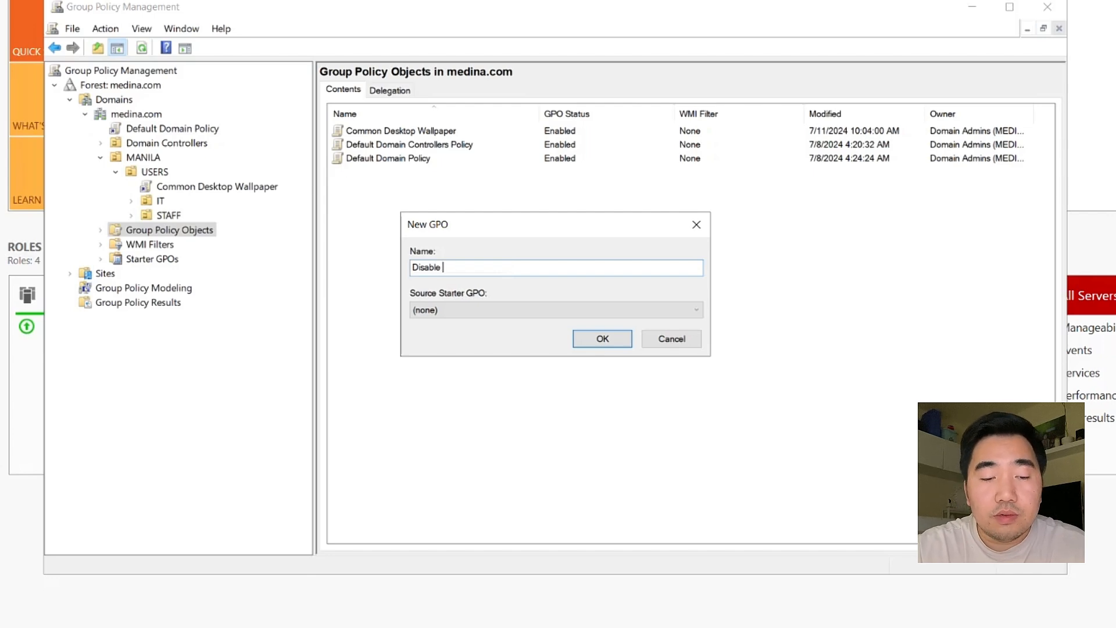
text(Access )
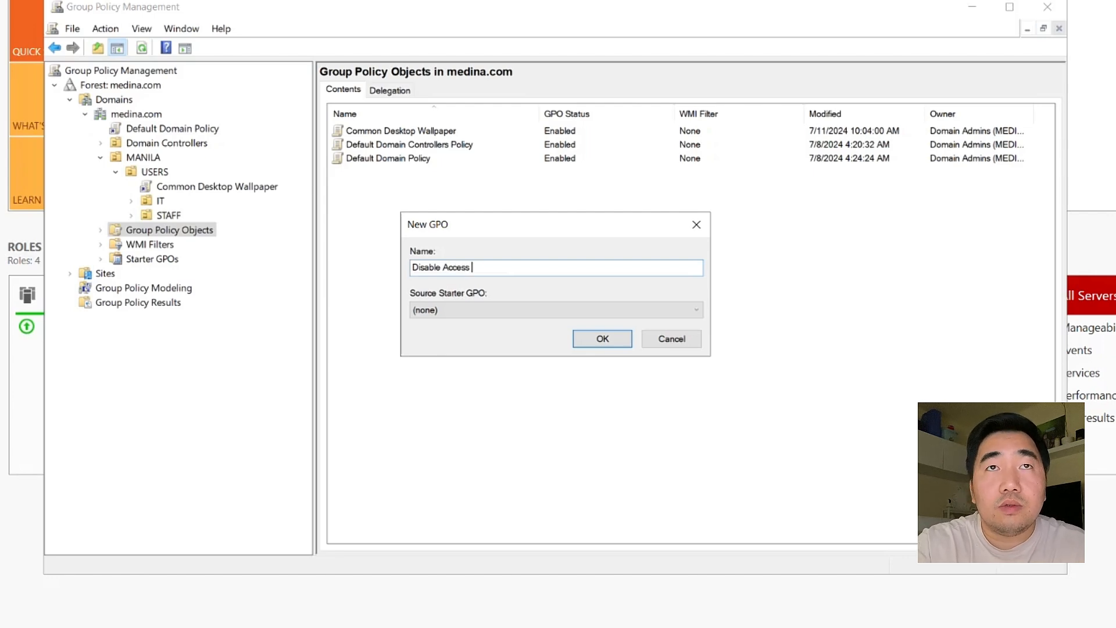
text(USB Port)
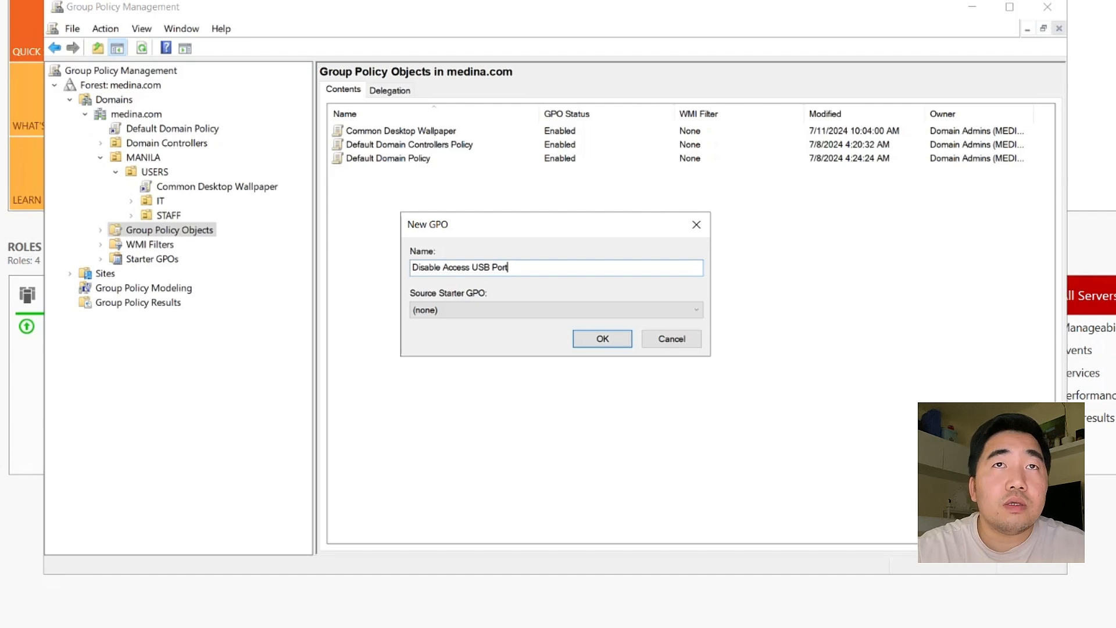
key(BackSpace)
key(BackSpace)
key(BackSpace)
key(BackSpace)
text(Exte)
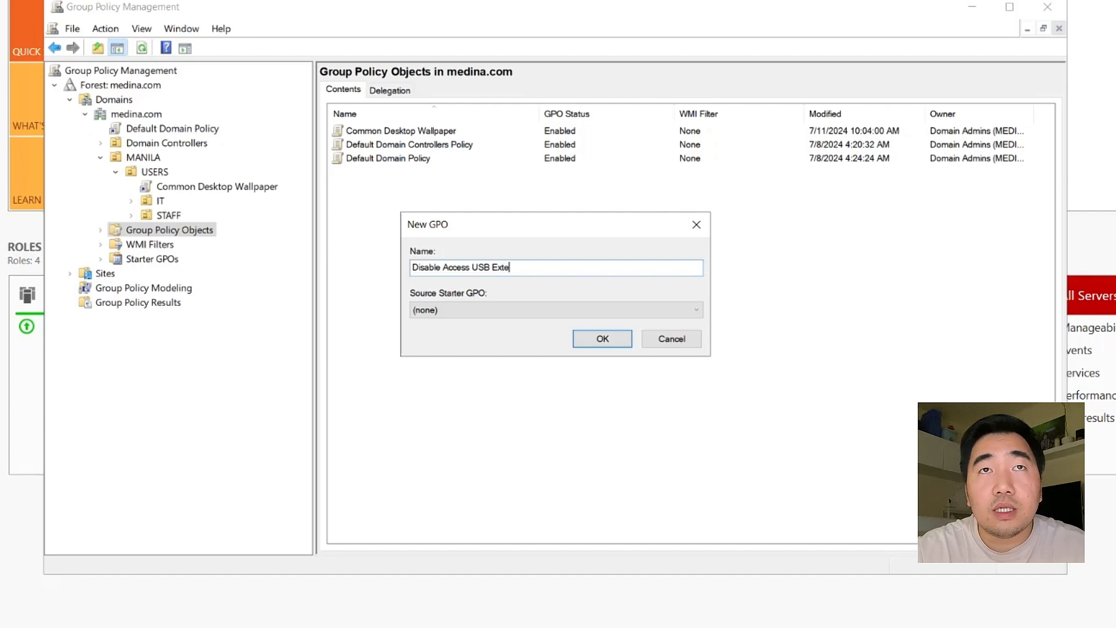
text(rnal Storag)
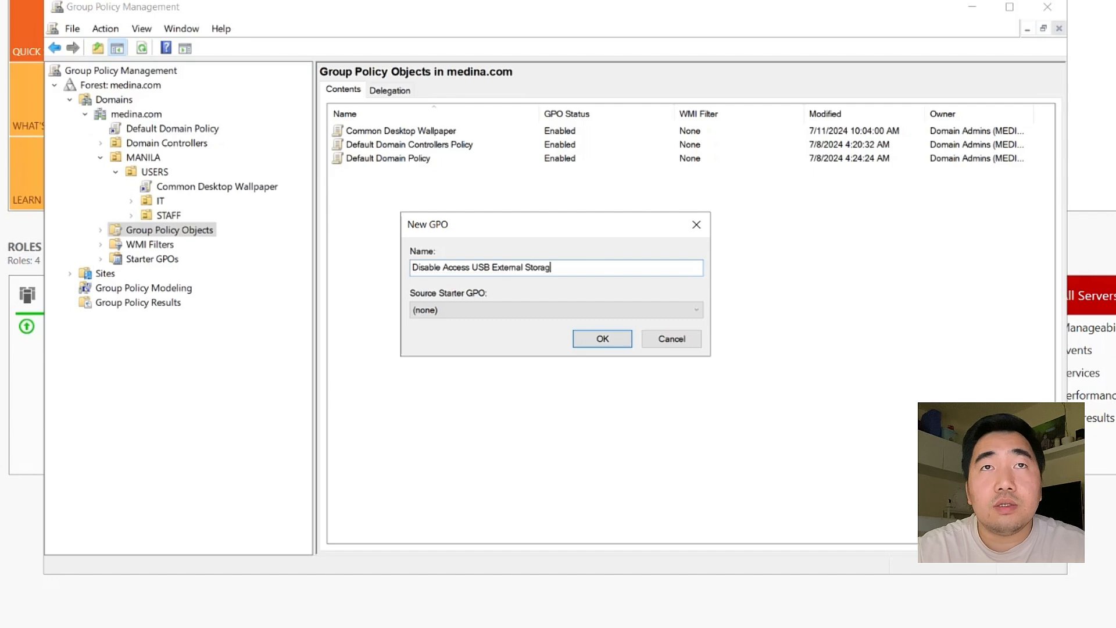
text(e)
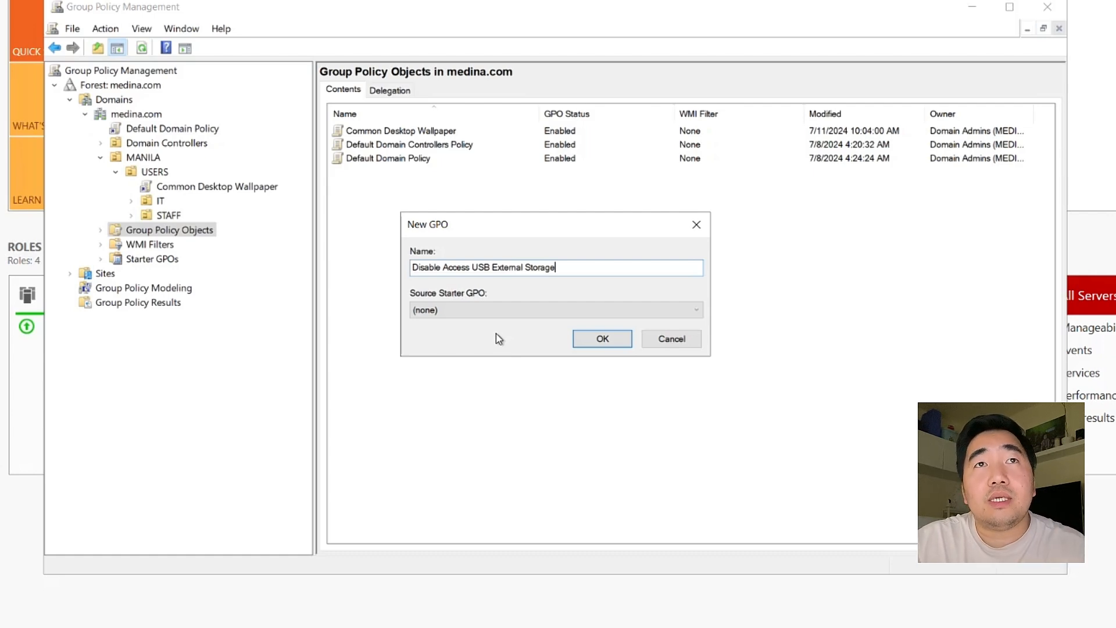
click(585, 343)
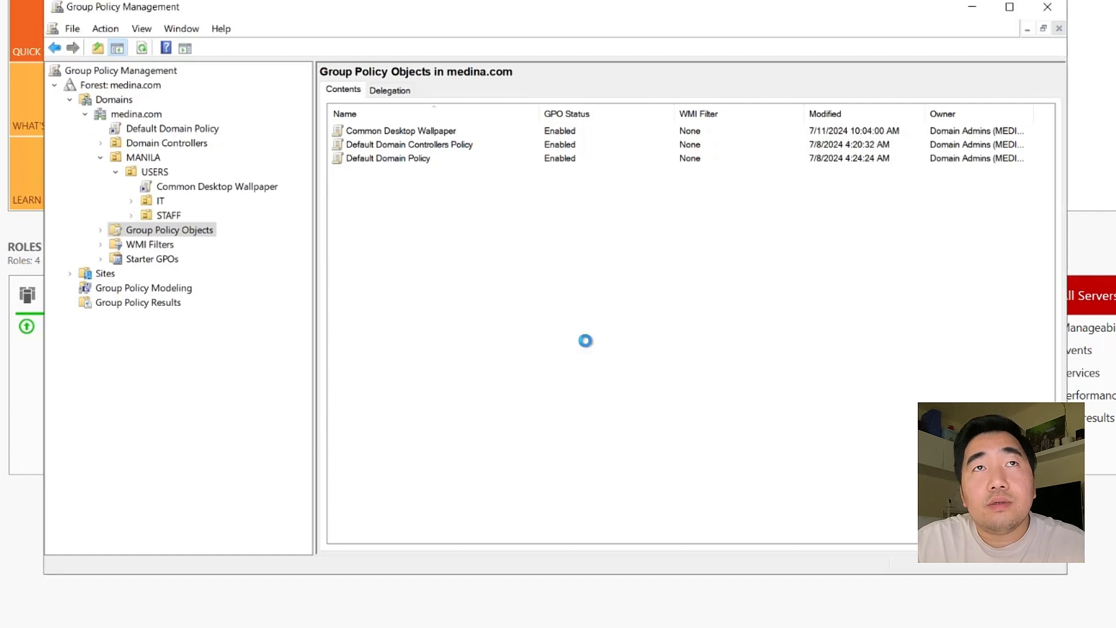
- Open the "Disable Access USB External Storage" GPO for editing and select its User Configuration node
click(410, 173)
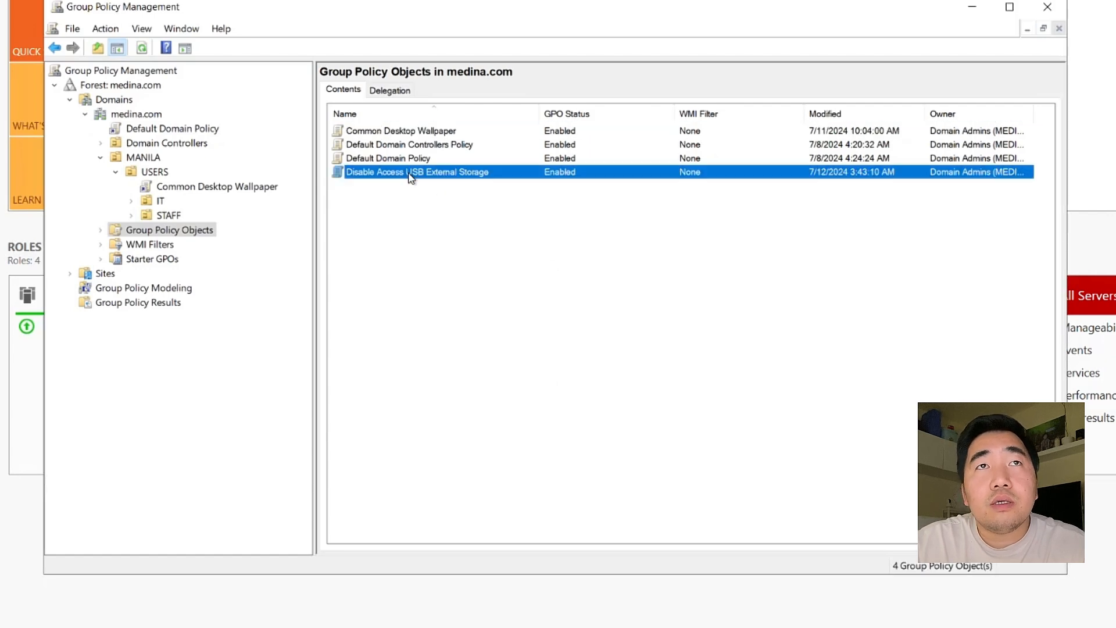
right_click(410, 179)
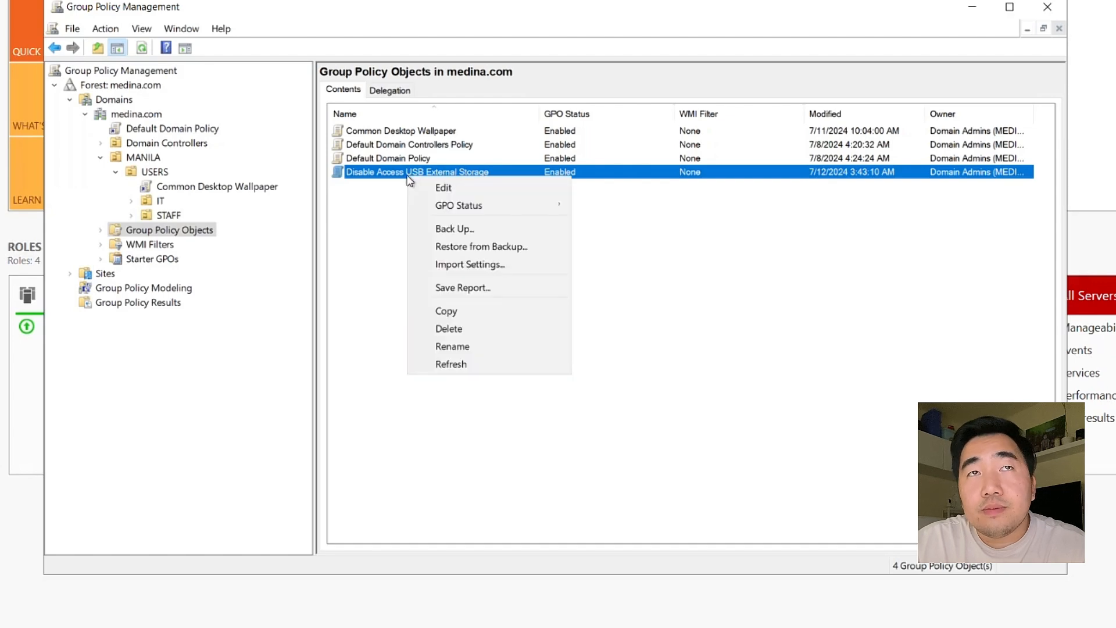
click(406, 176)
click(406, 175)
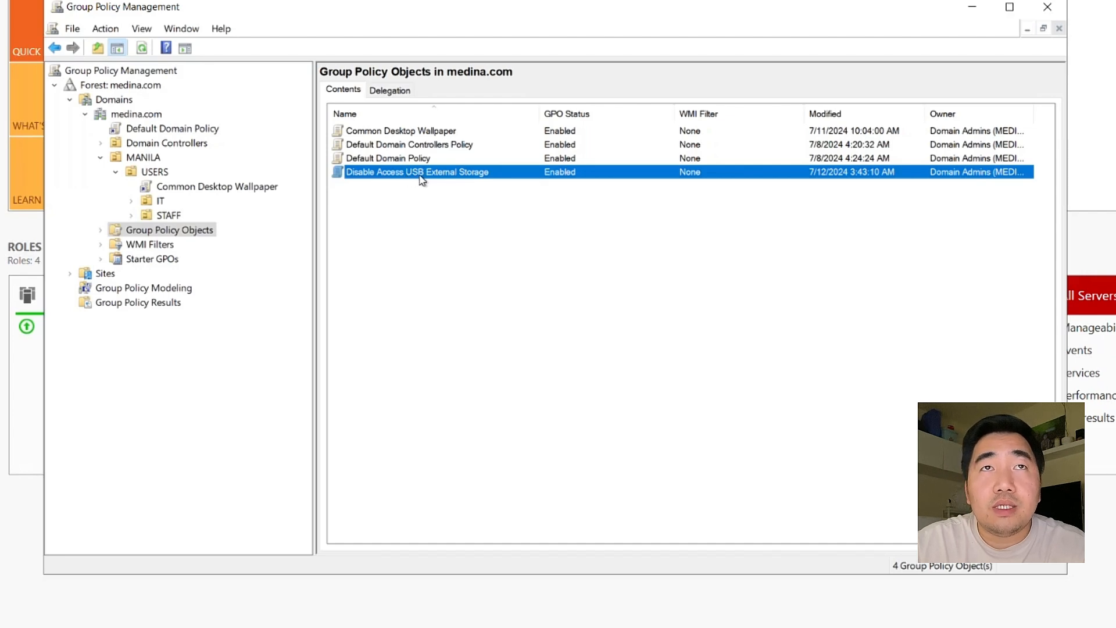
right_click(422, 180)
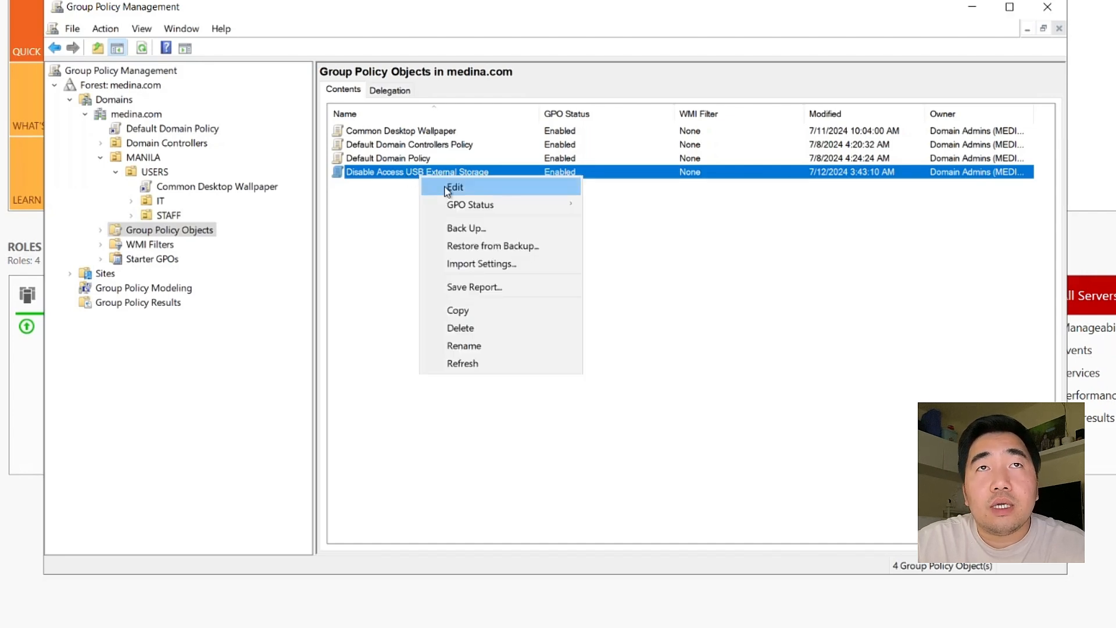
click(449, 188)
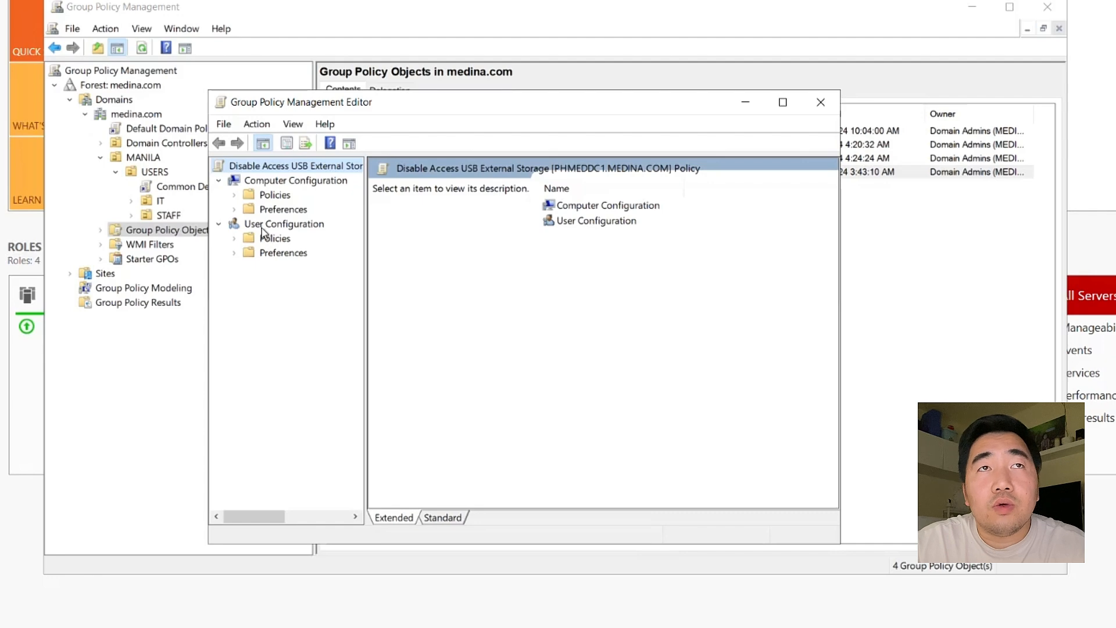
click(262, 225)
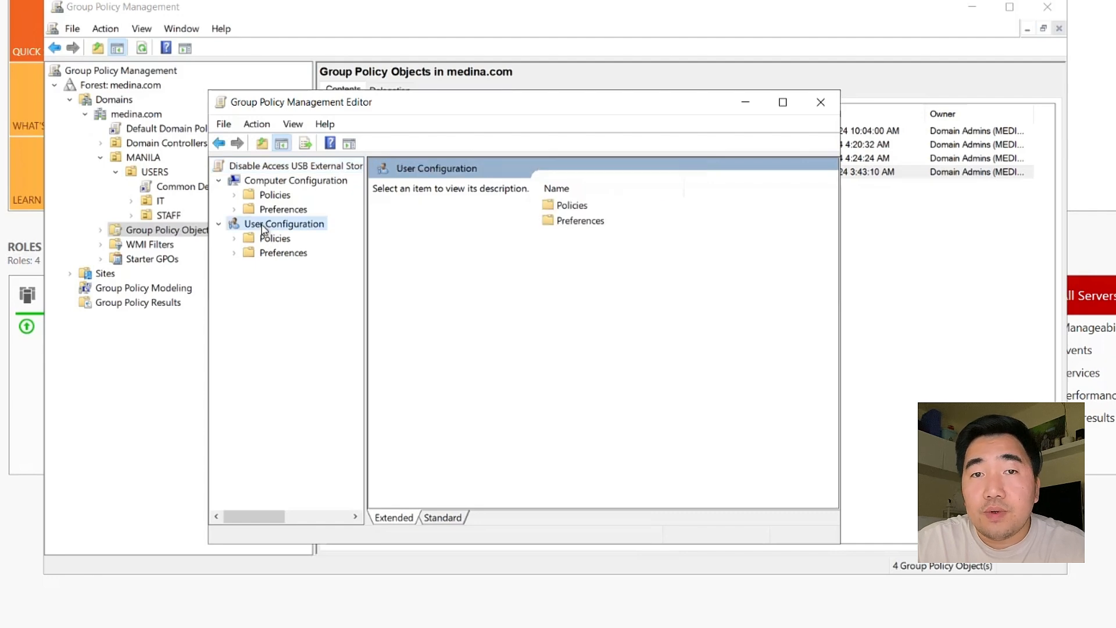
- Open the Removable Storage Access settings under User Configuration > Policies > Administrative Templates > System
click(238, 240)
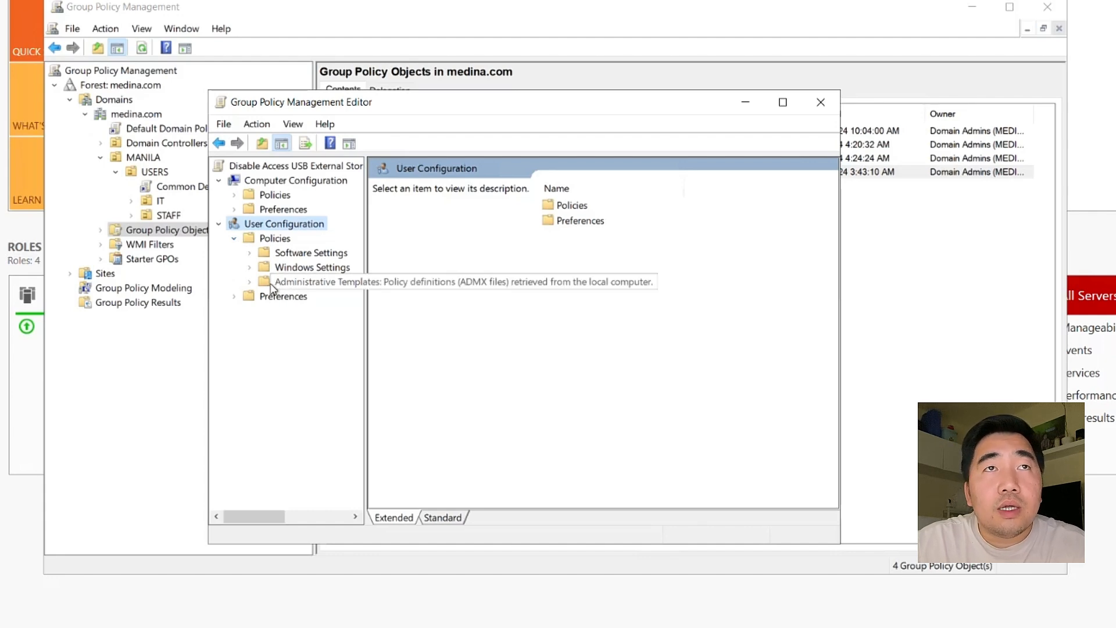
click(253, 239)
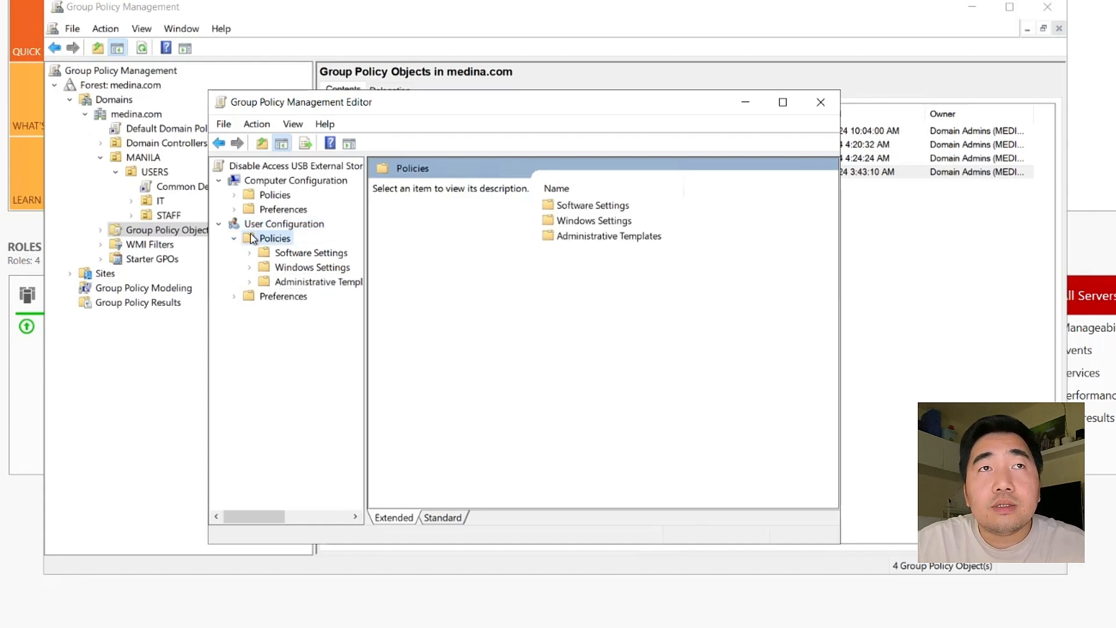
click(279, 283)
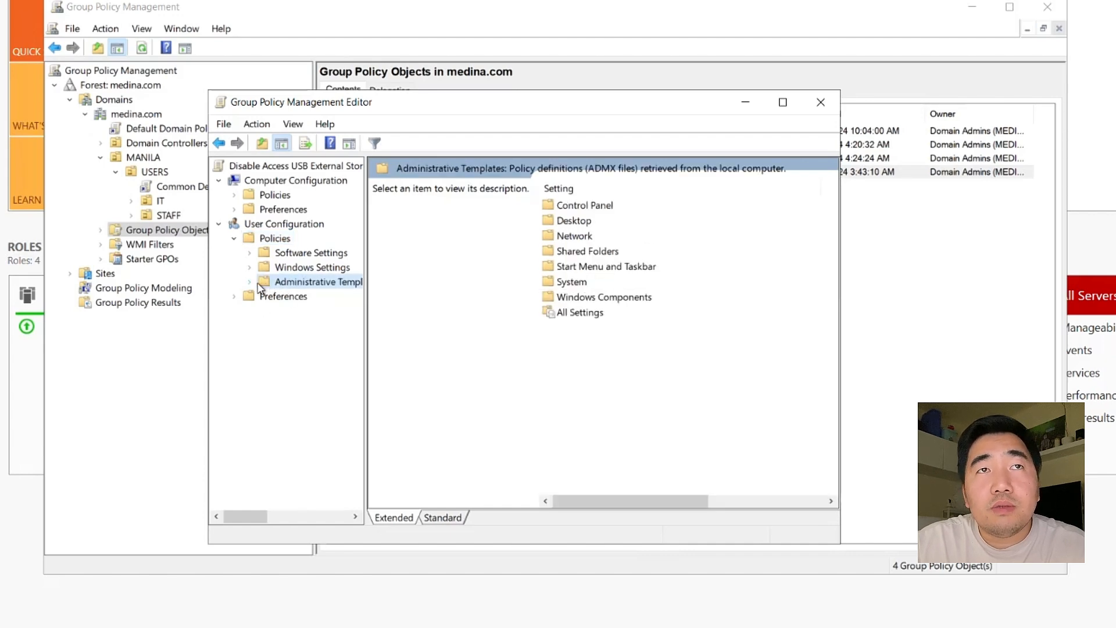
click(256, 283)
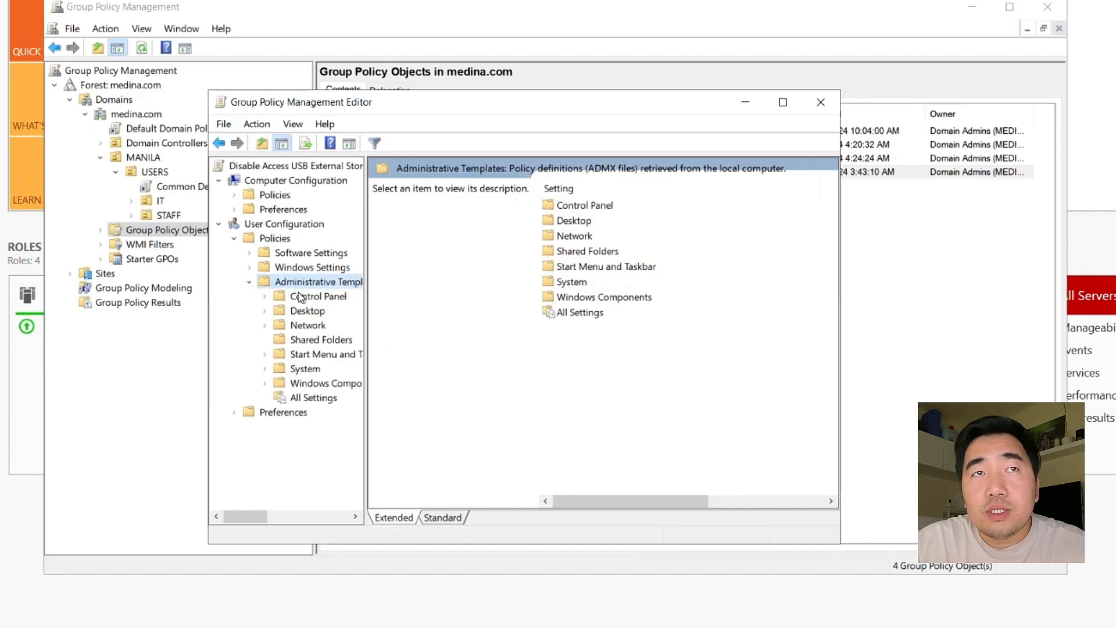
click(559, 284)
double_click(559, 283)
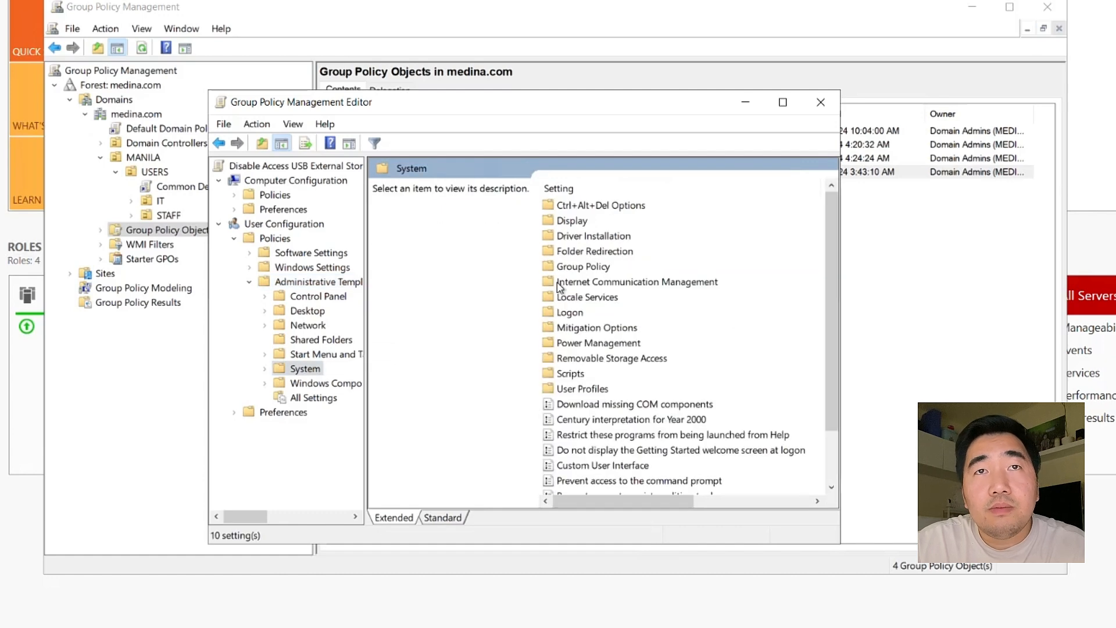
scroll(621, 316, down, 2)
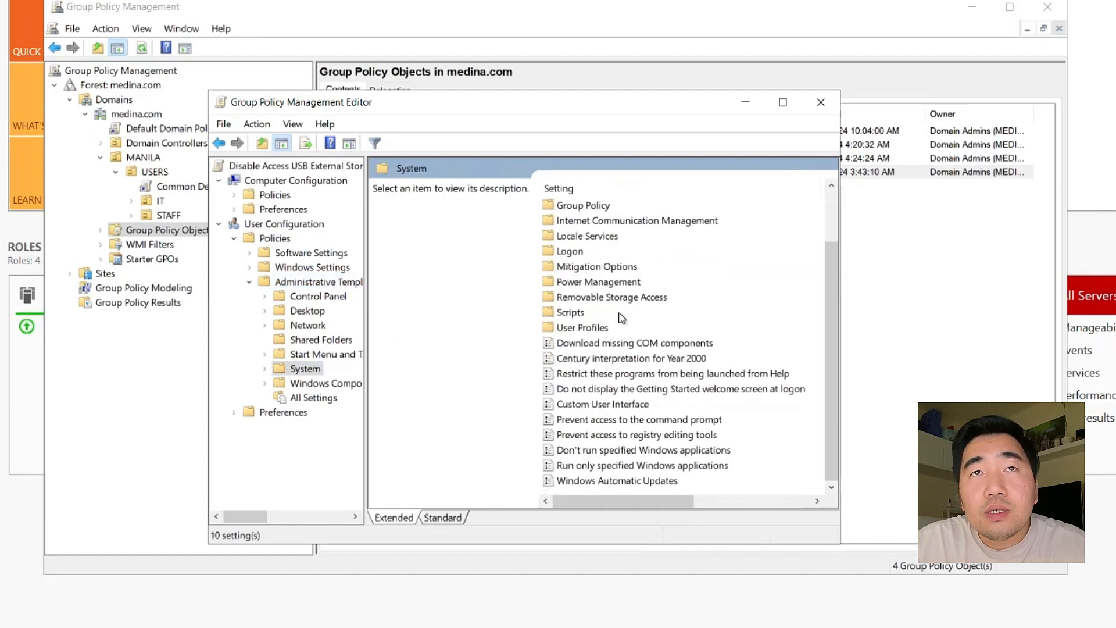
click(593, 298)
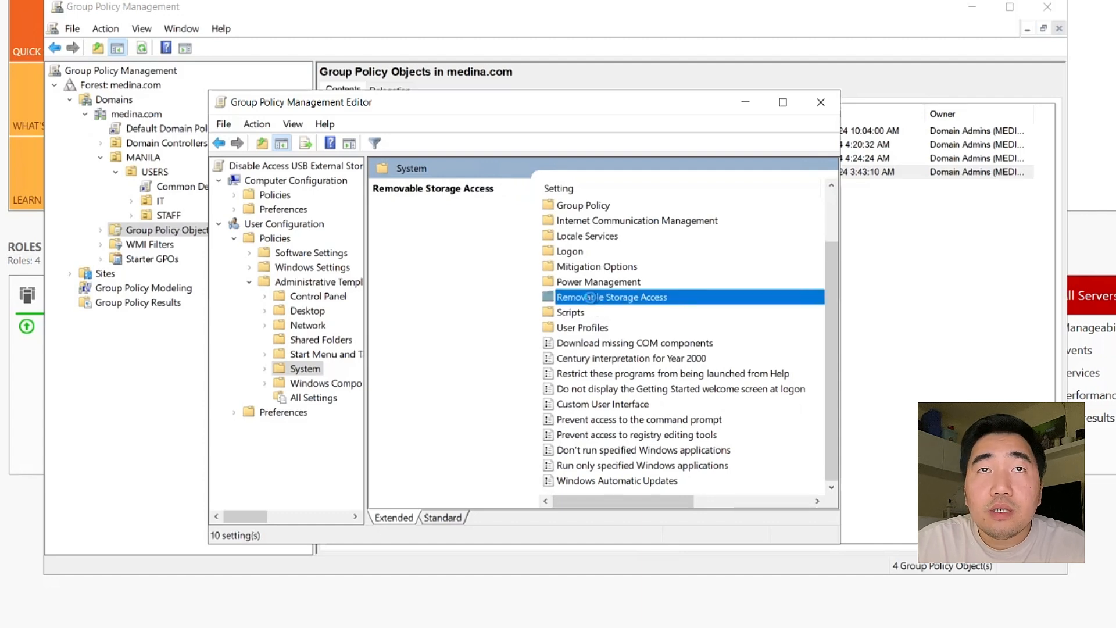
double_click(593, 299)
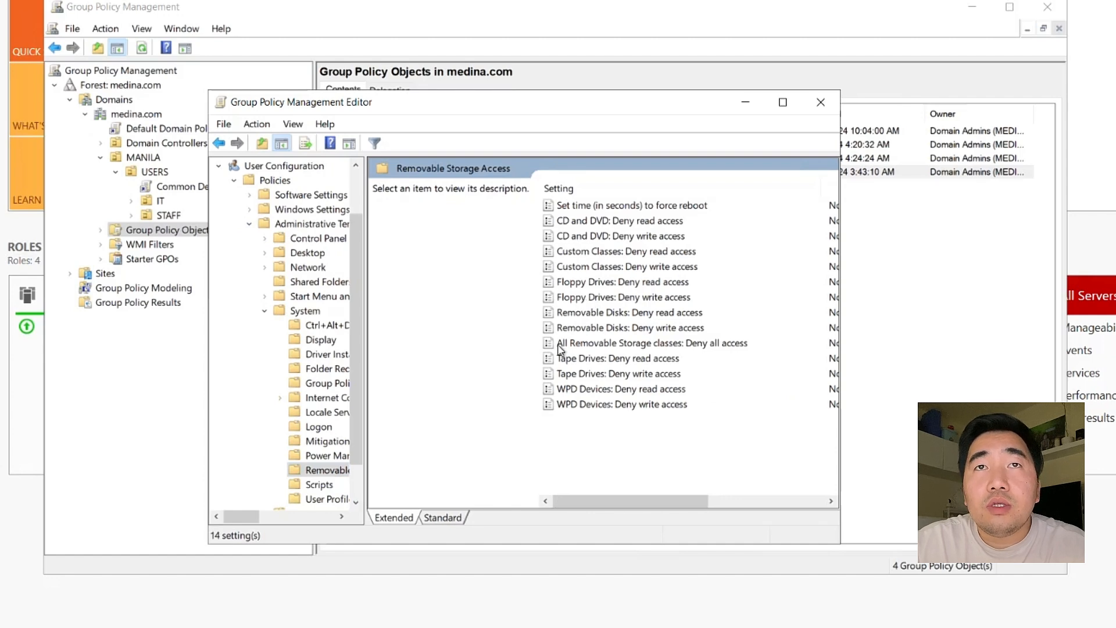
- Set the "All Removable Storage classes: Deny all access" policy to Enabled and apply it
click(575, 344)
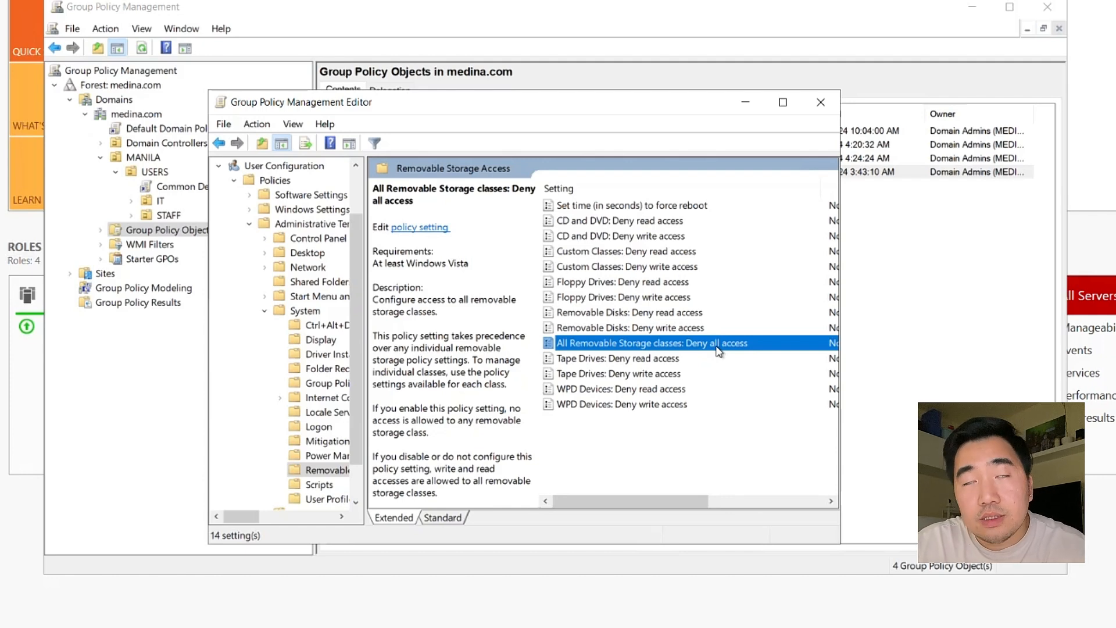
right_click(593, 344)
click(606, 353)
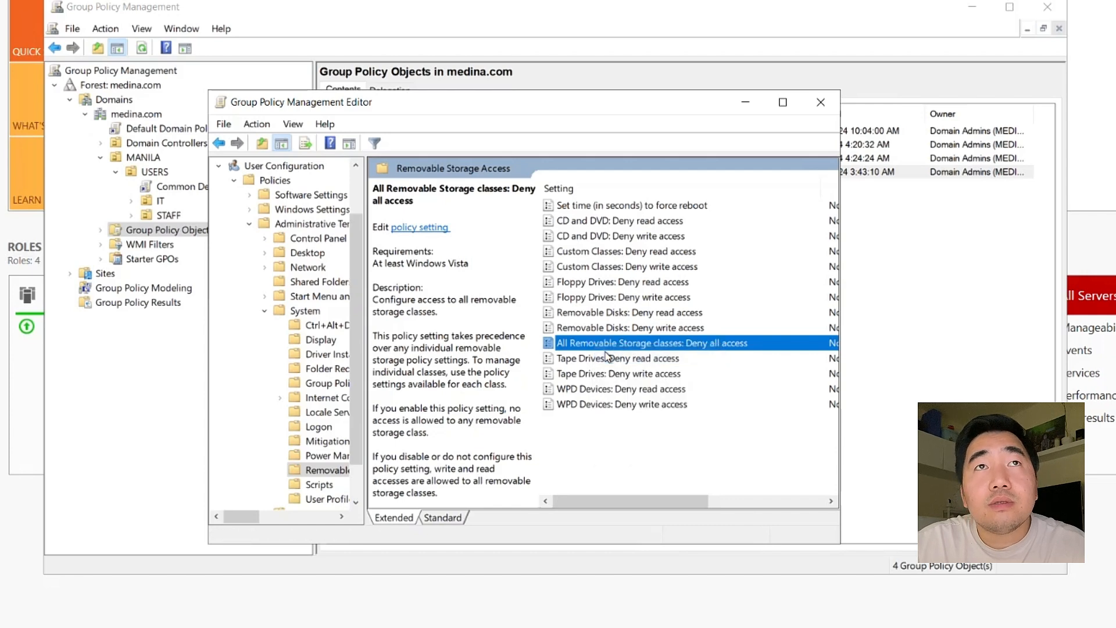
drag(120, 0, 510, 132)
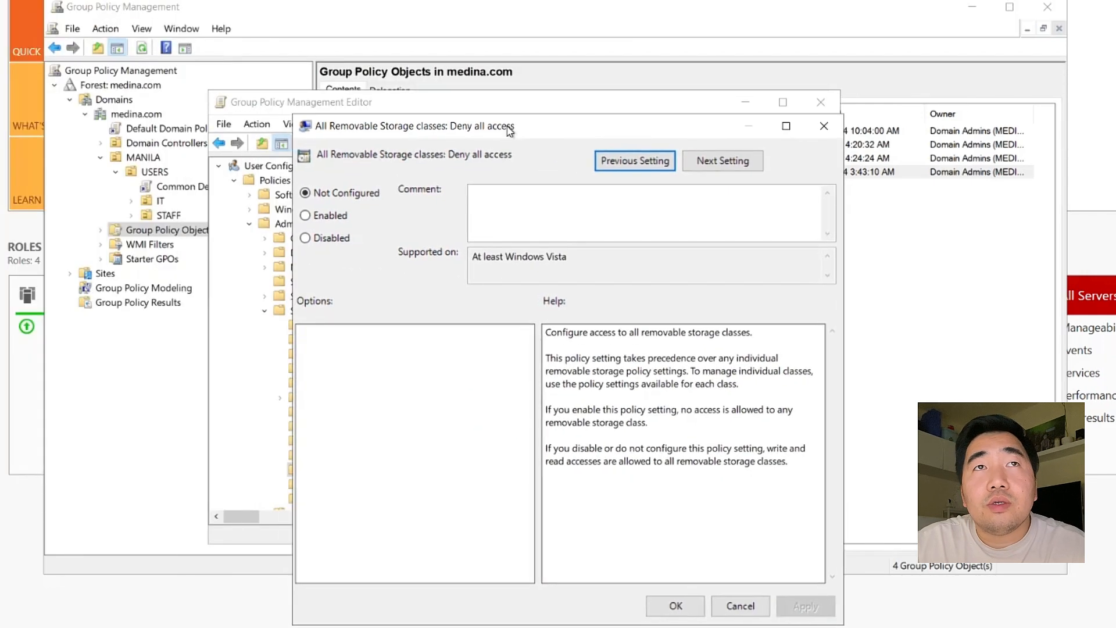
click(332, 220)
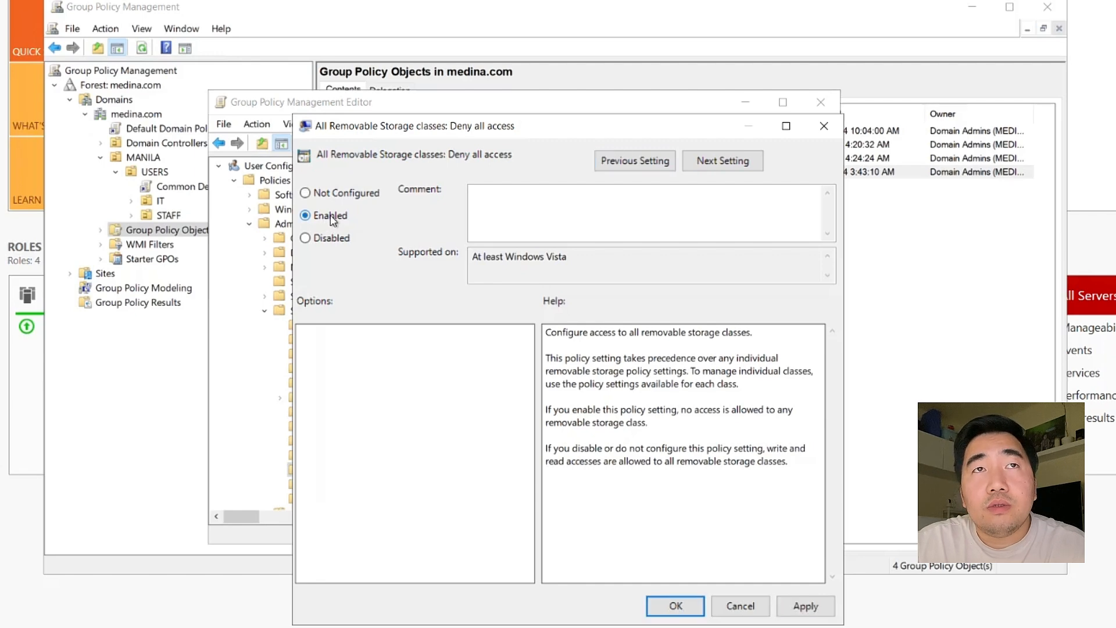
click(807, 612)
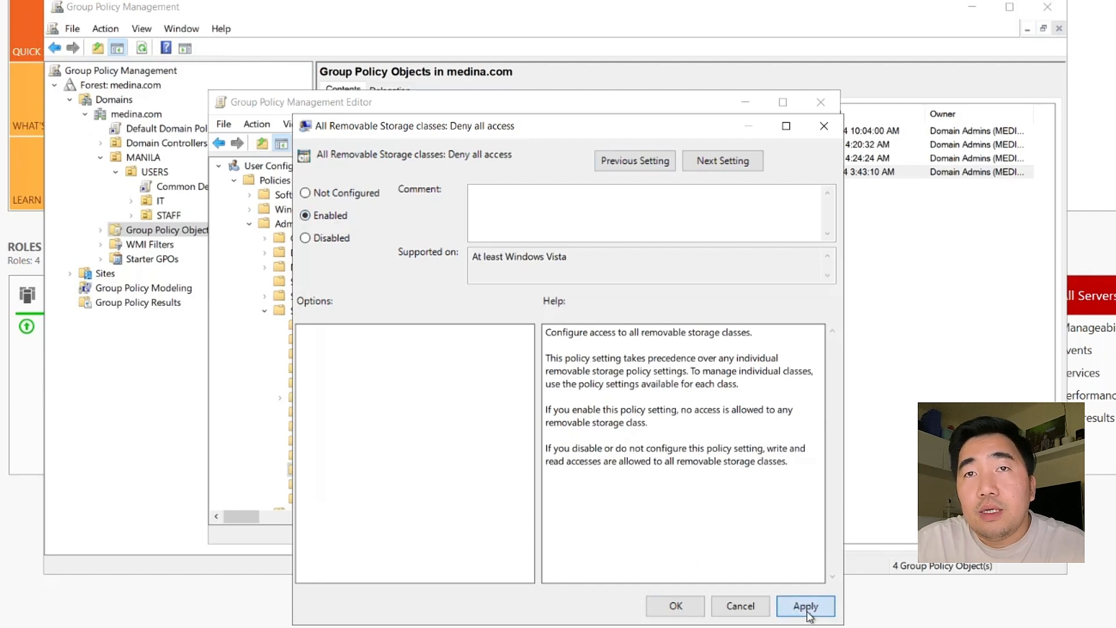
click(676, 606)
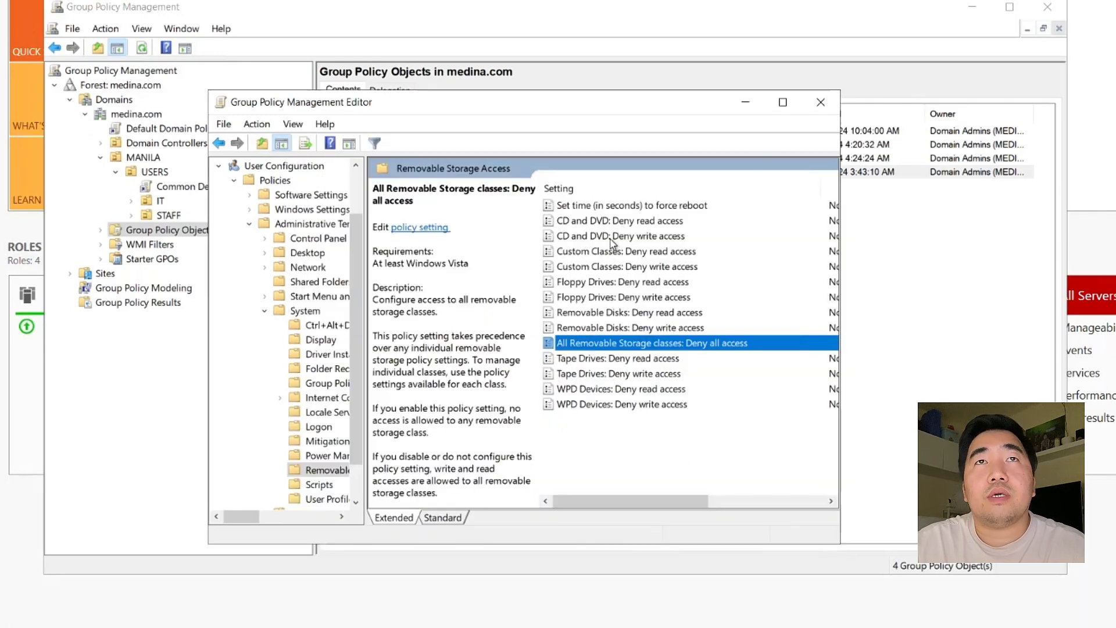
- Close the policy editor and select the "Disable Access USB External Storage" GPO under Group Policy Objects
click(820, 101)
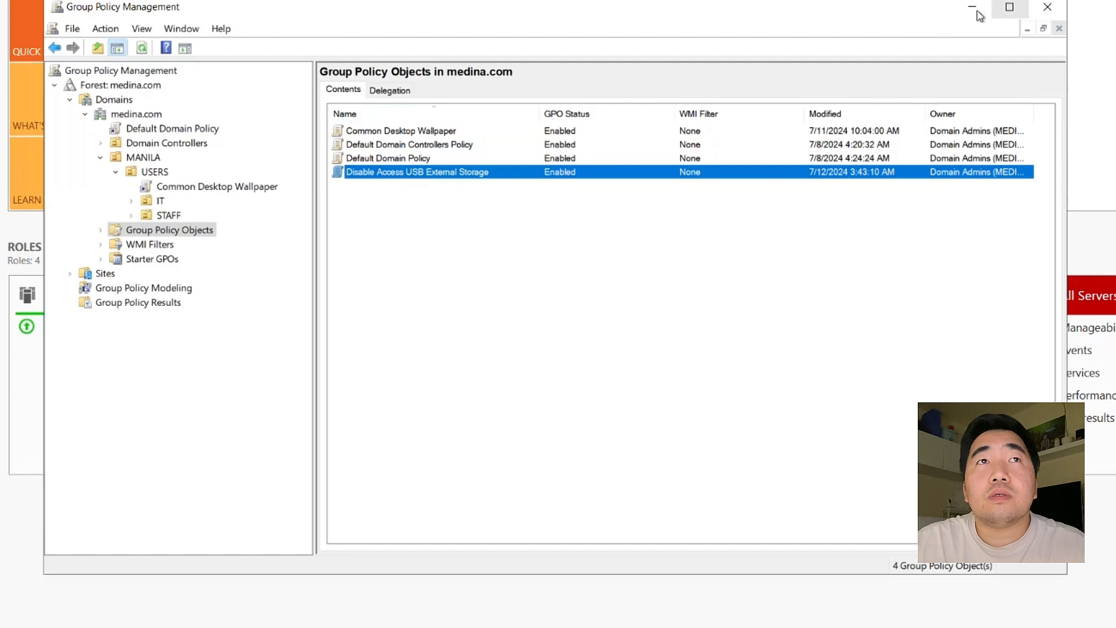
click(183, 234)
click(412, 176)
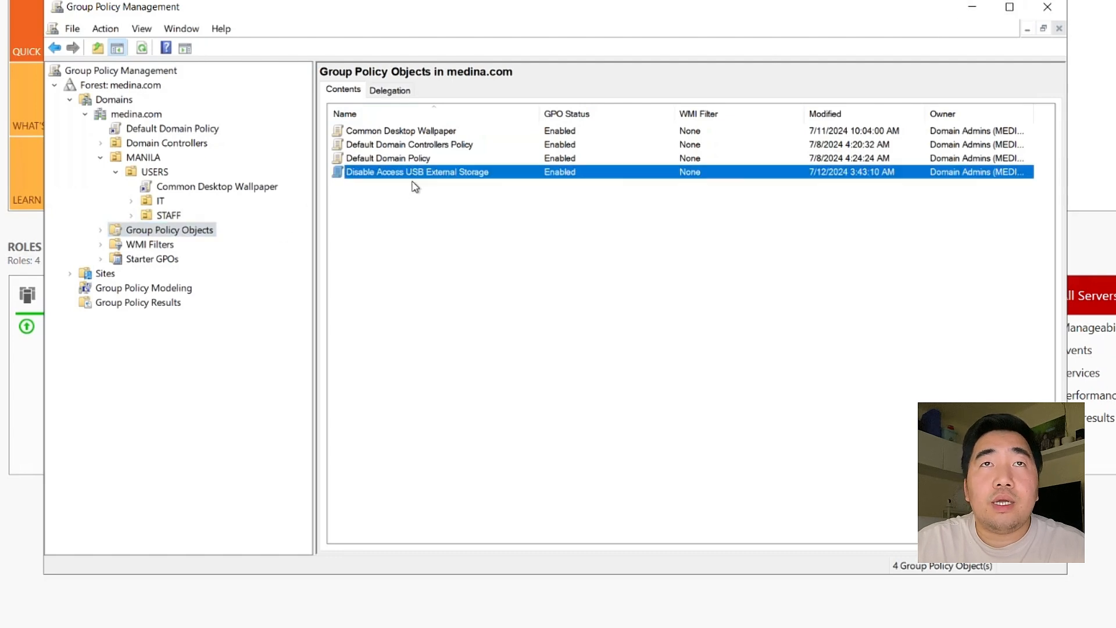
click(412, 181)
click(484, 172)
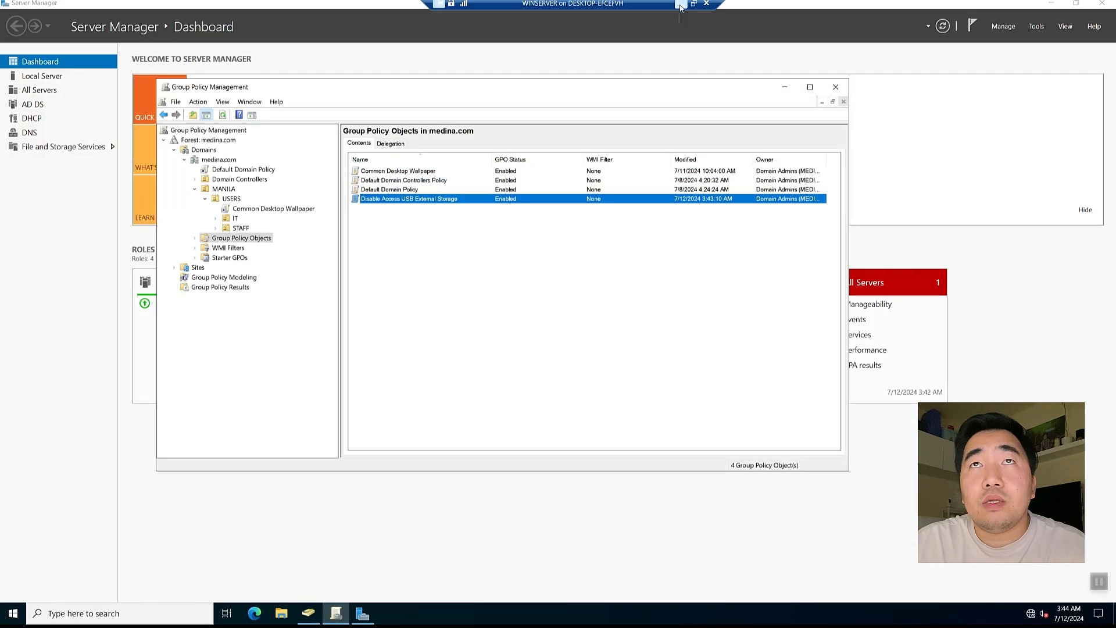
- Minimize the WINSERVER session and sign in to the PC2WIN11 virtual machine with the domain user's account password
click(680, 5)
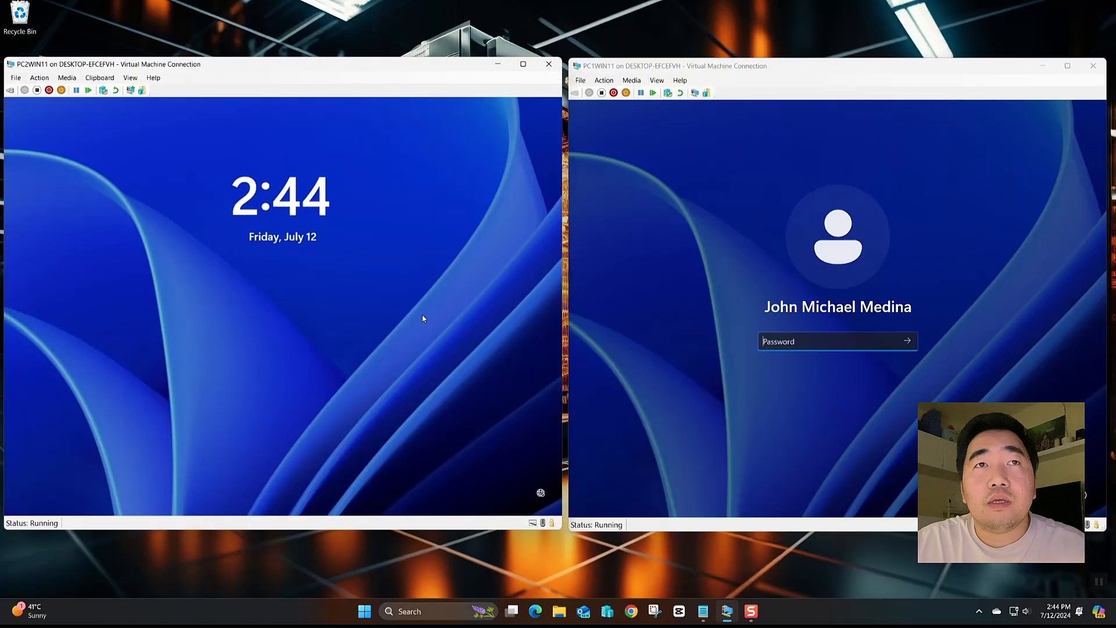
click(422, 317)
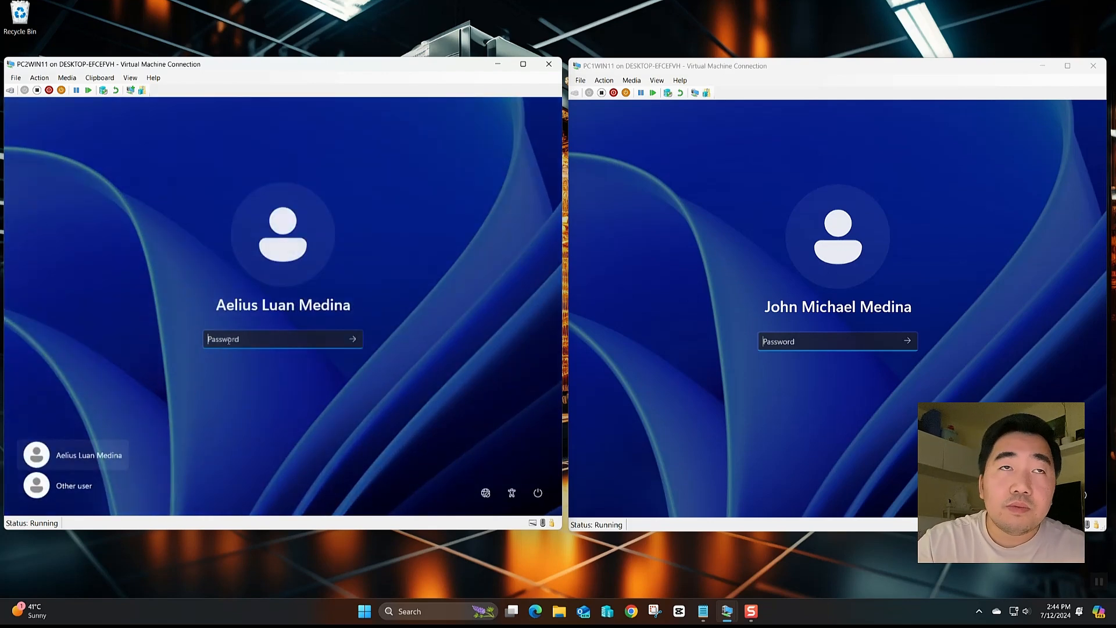
text(********)
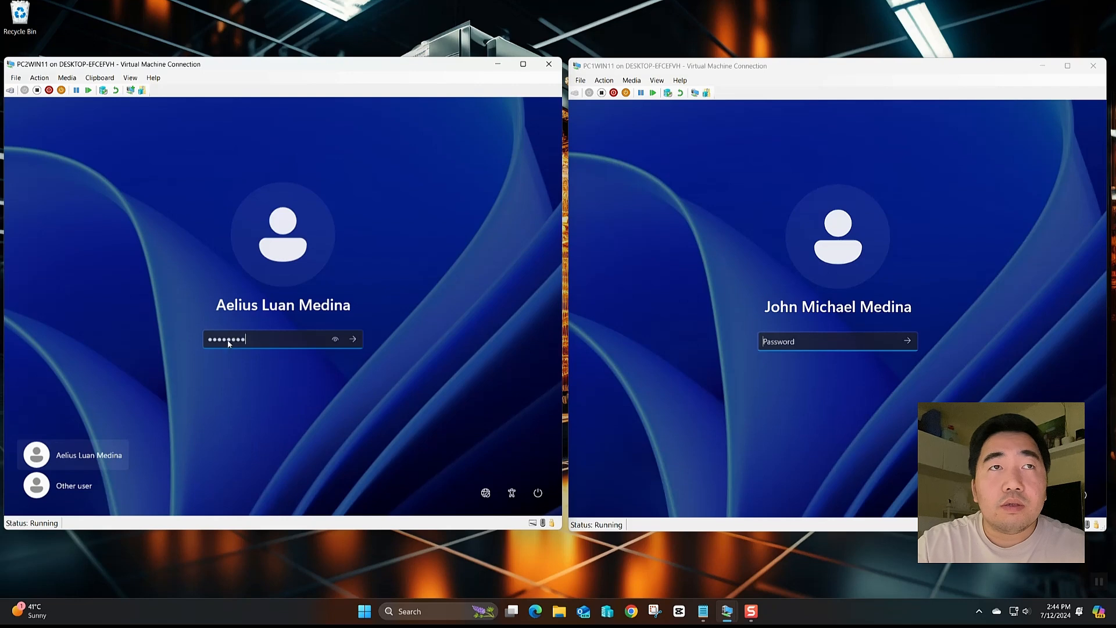
key(Return)
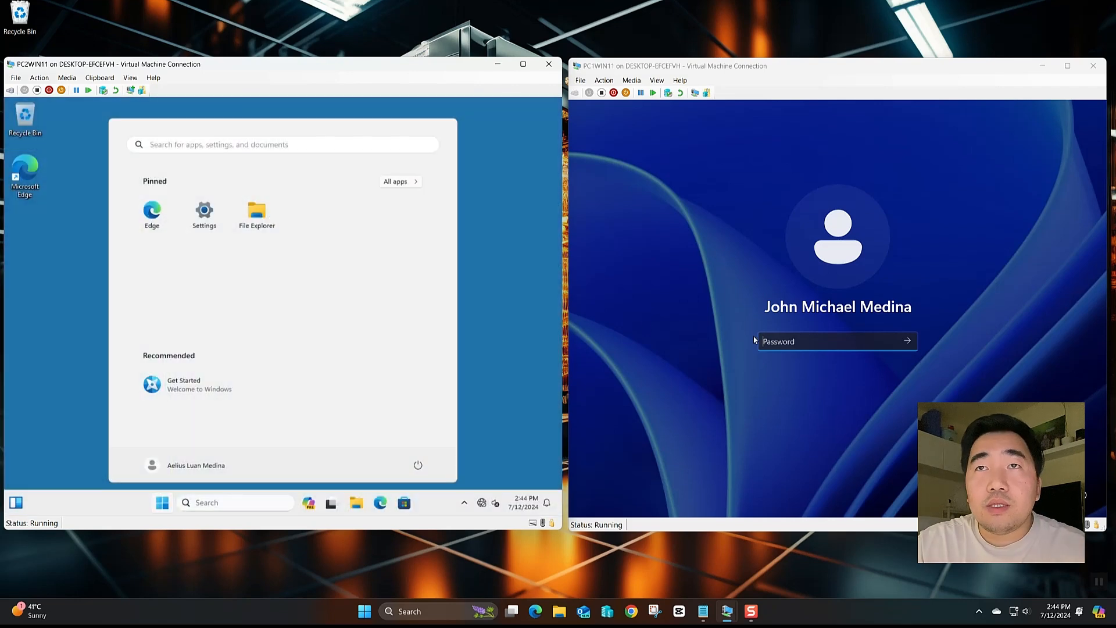
- Sign in to the PC1WIN11 virtual machine with the displayed domain user's account password
click(769, 339)
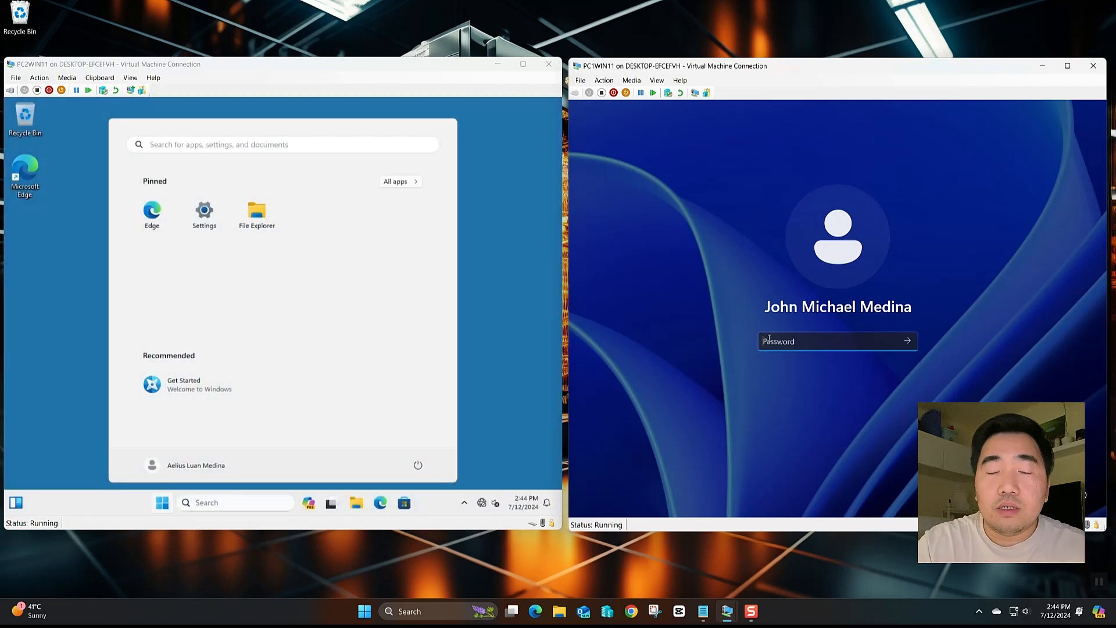
text(********)
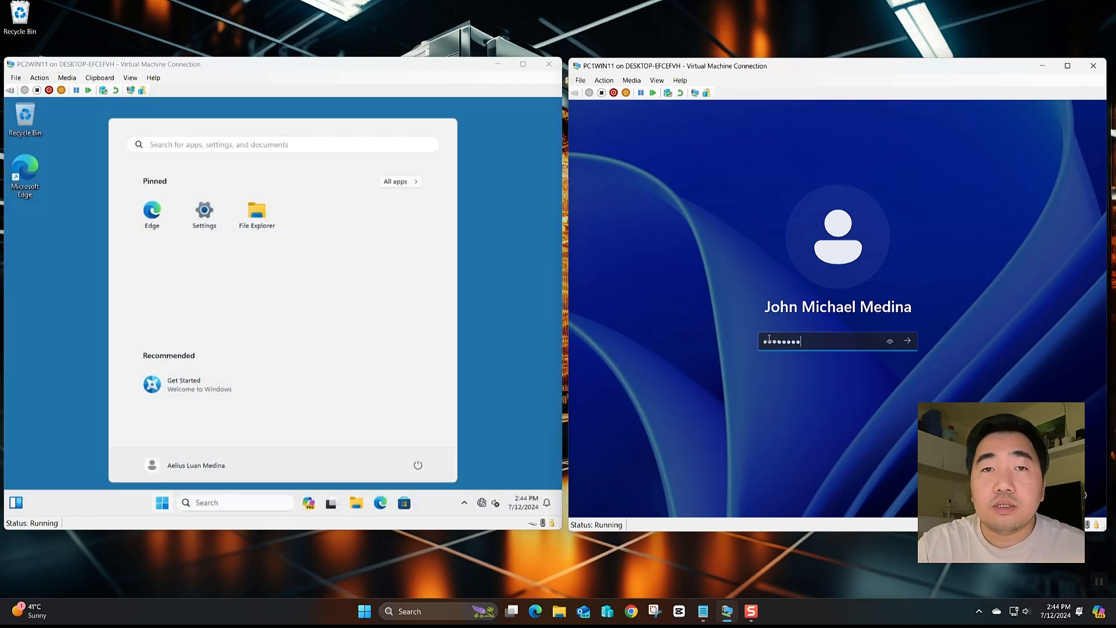
key(Return)
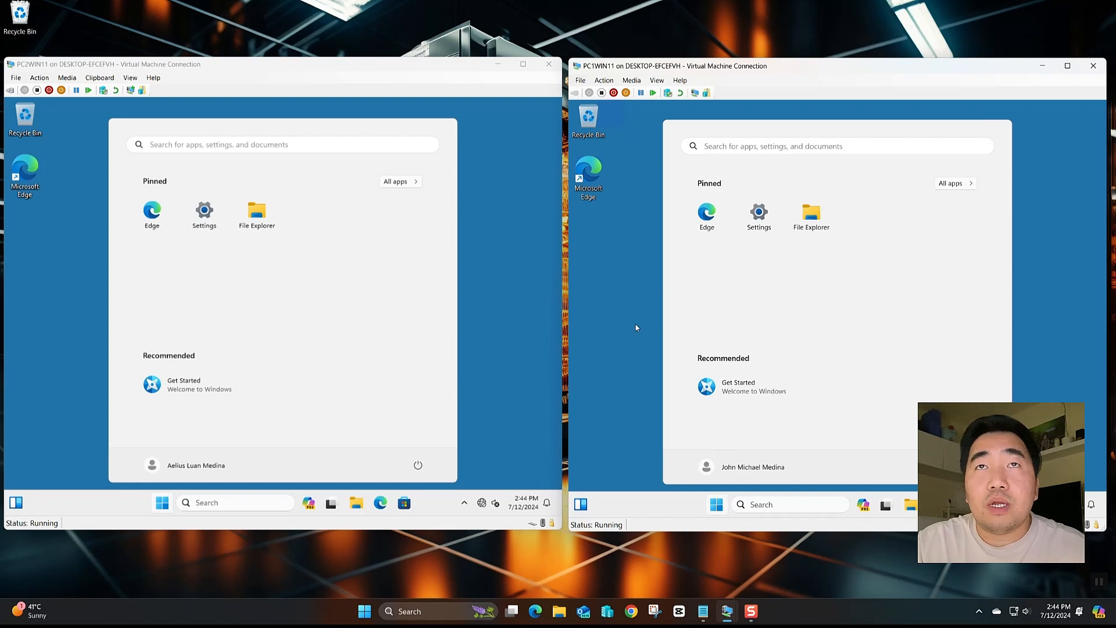
- Open File Explorer in both virtual machines, enlarging and repositioning its window on PC2WIN11
click(625, 326)
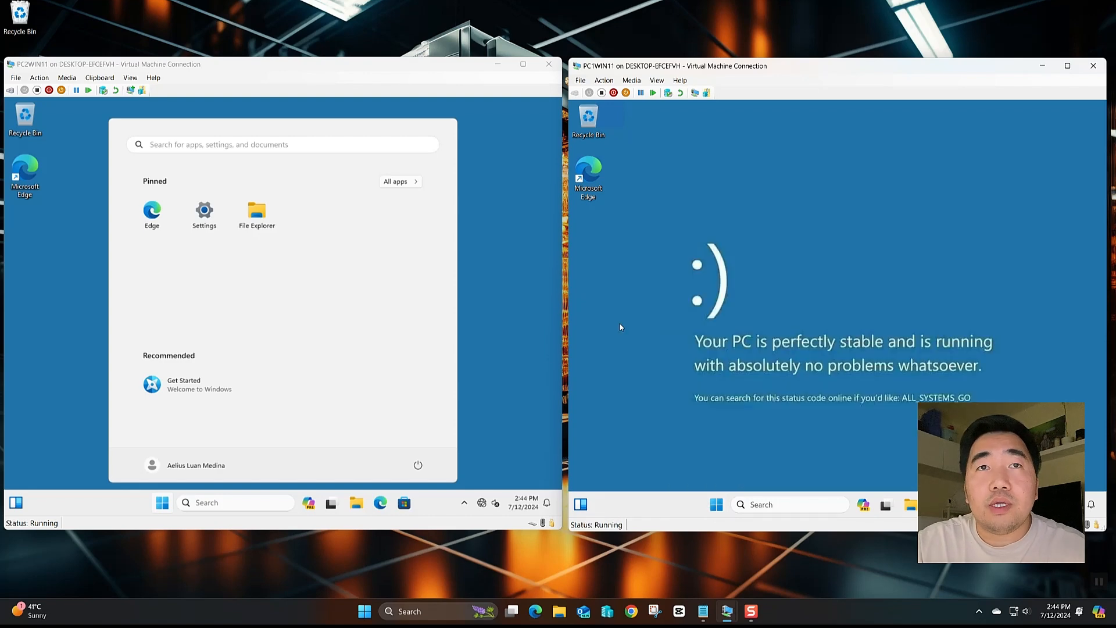
click(489, 356)
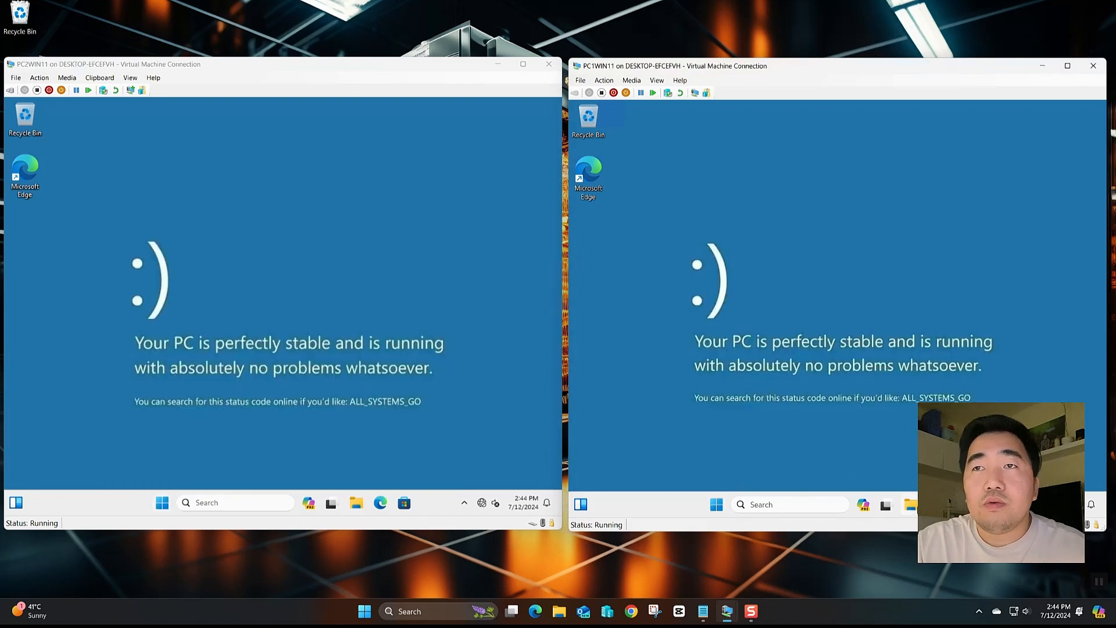
click(909, 504)
click(356, 506)
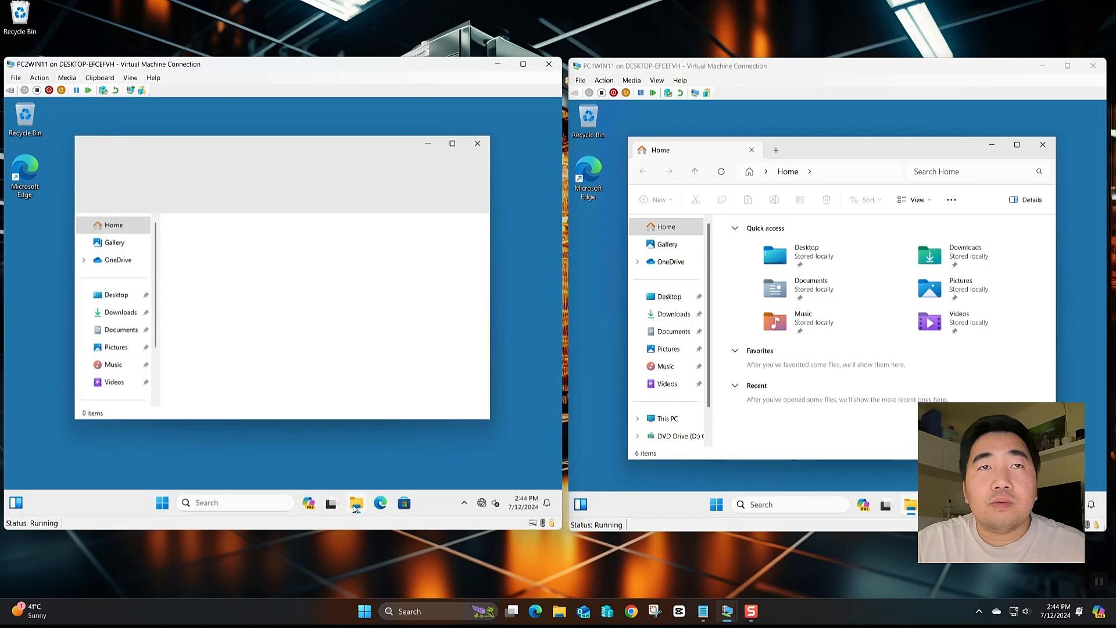
drag(490, 418, 544, 474)
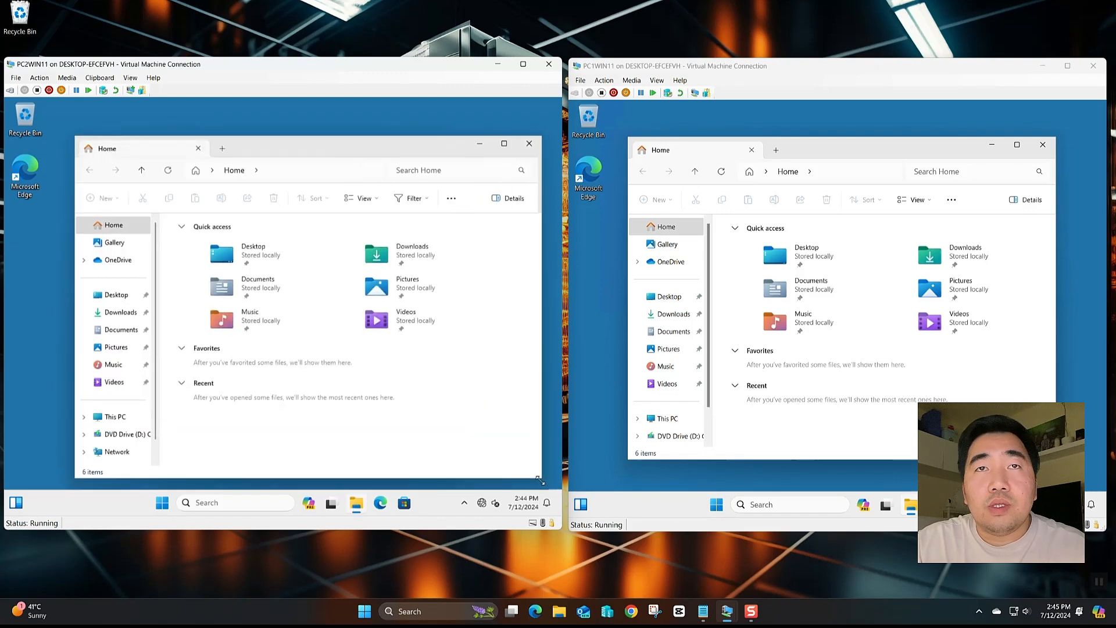
drag(324, 151, 291, 138)
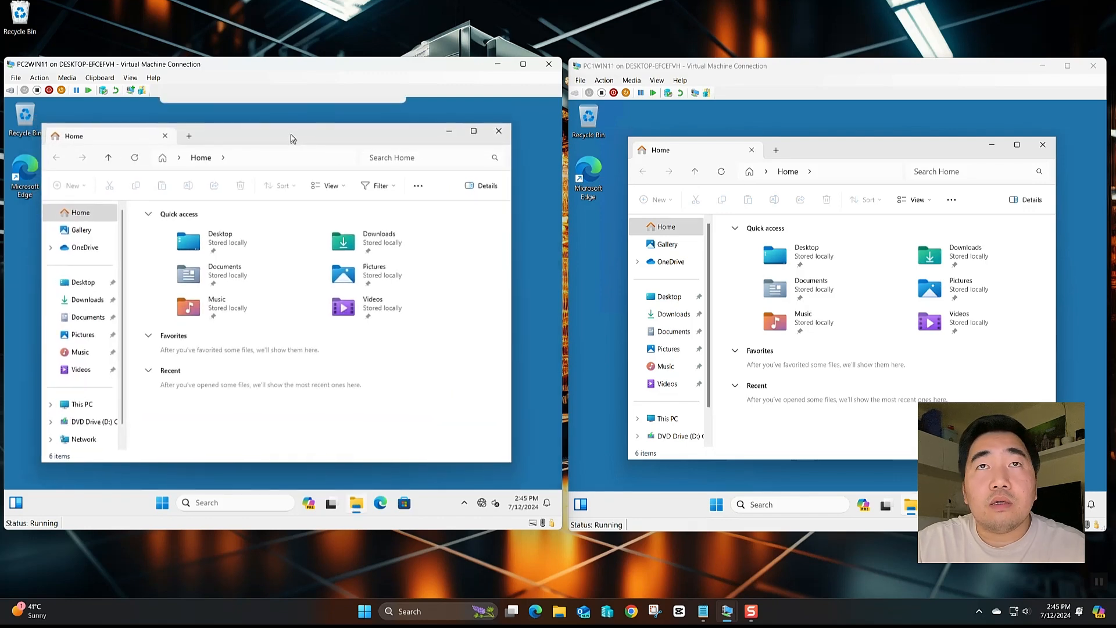
- Examine the drives in This PC and the contents of DVD Drive (D:) on both PC1WIN11 and PC2WIN11
click(665, 420)
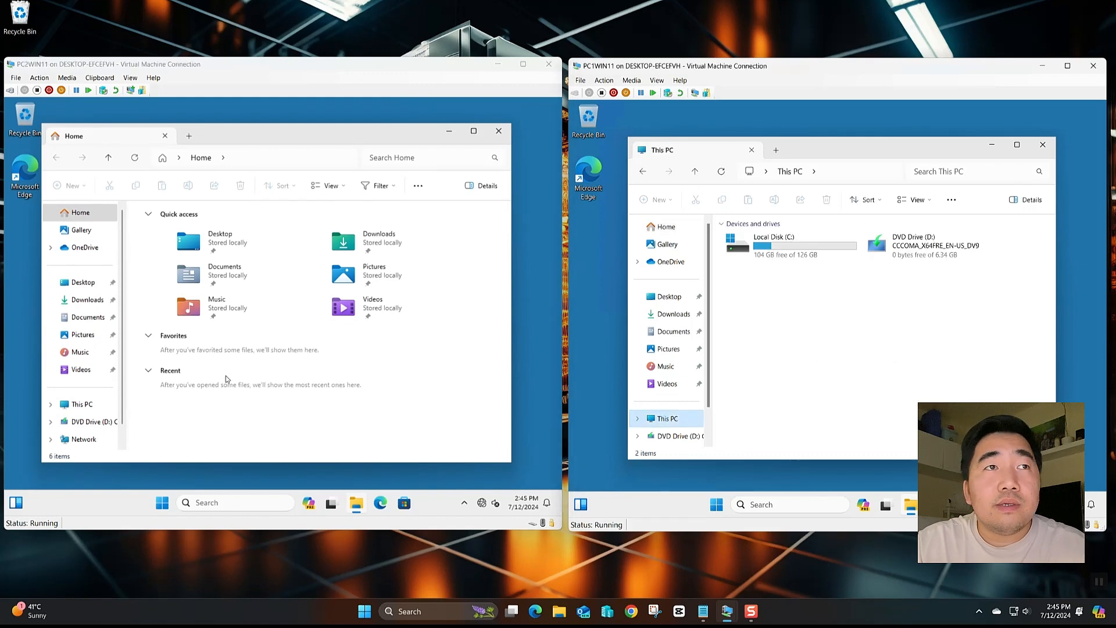
click(87, 404)
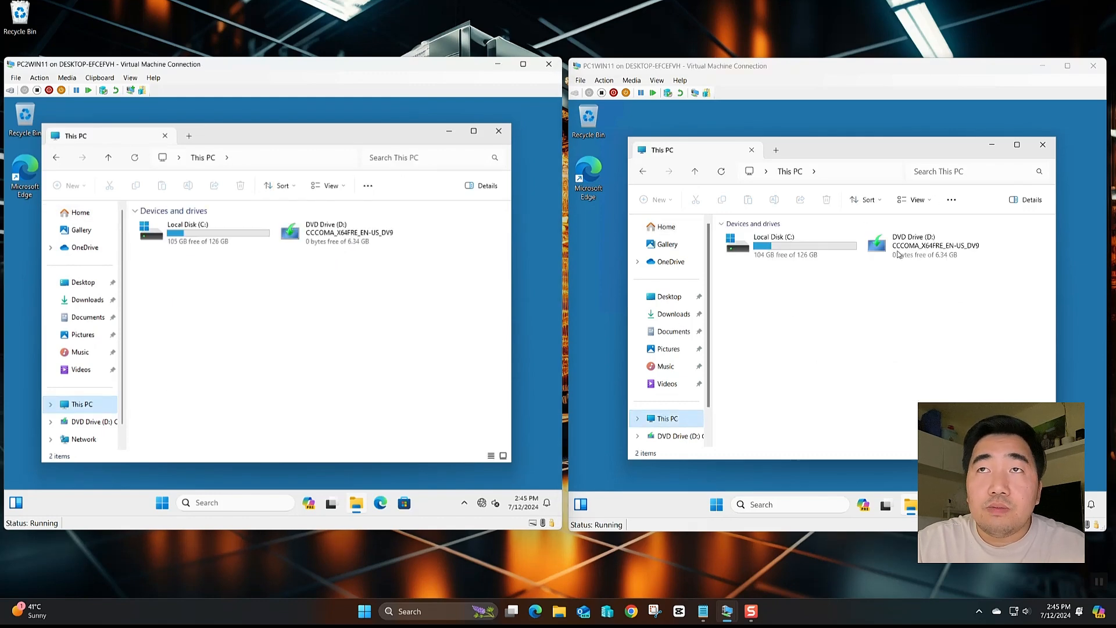
click(916, 255)
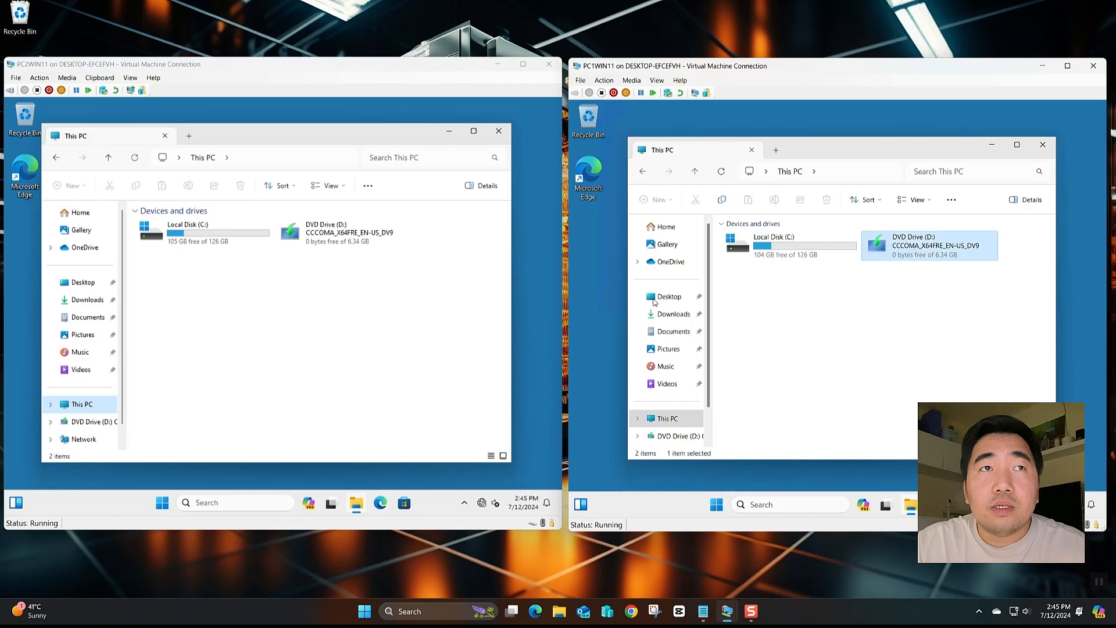
click(338, 243)
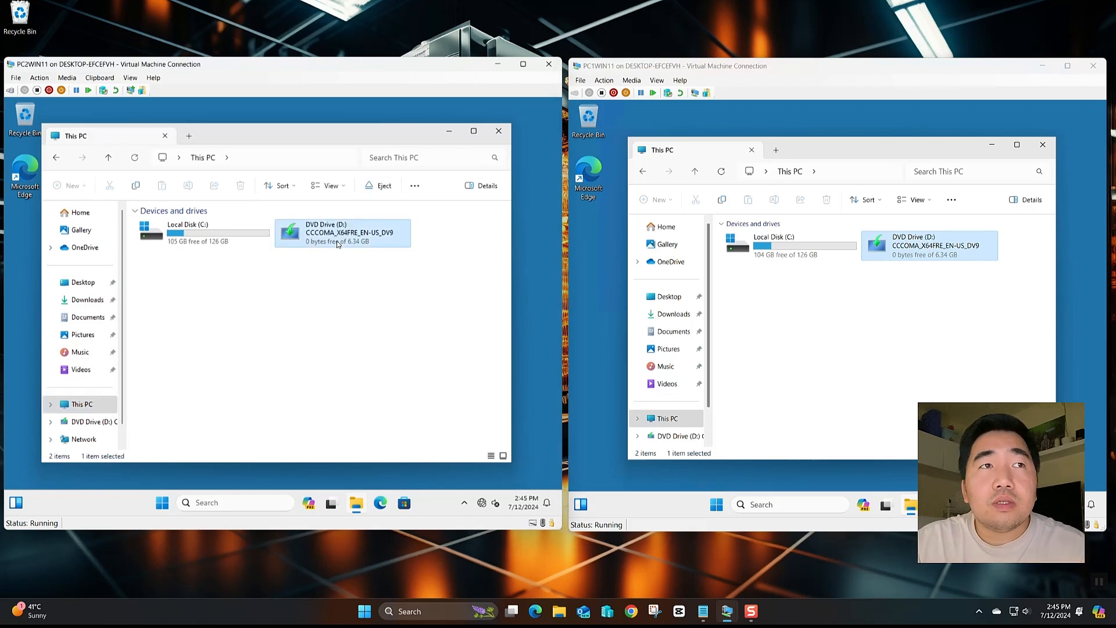
click(100, 423)
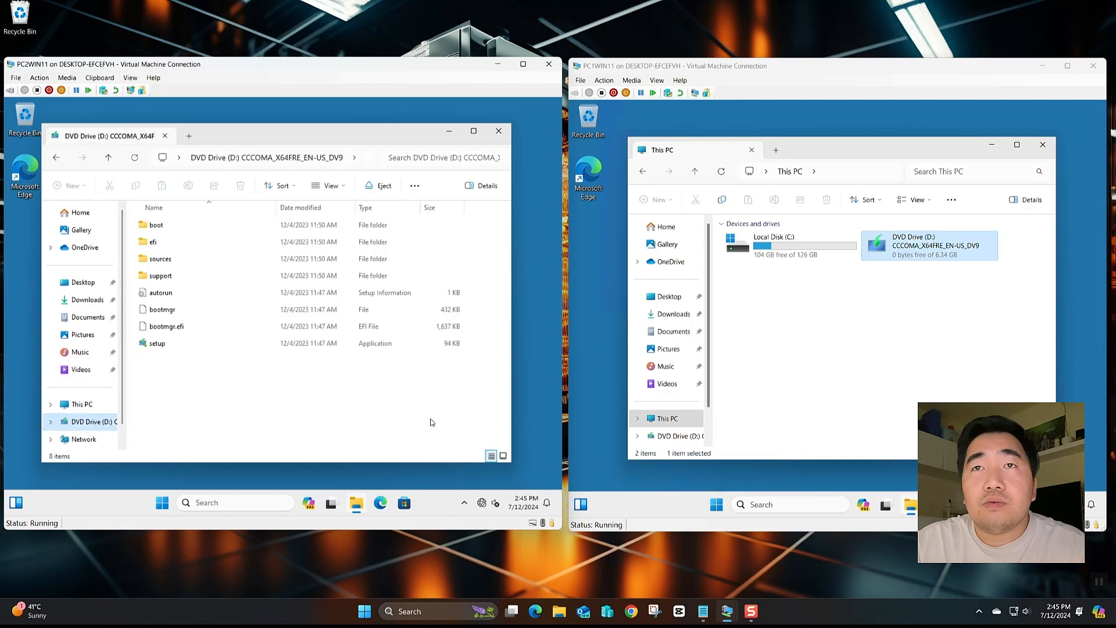
click(665, 434)
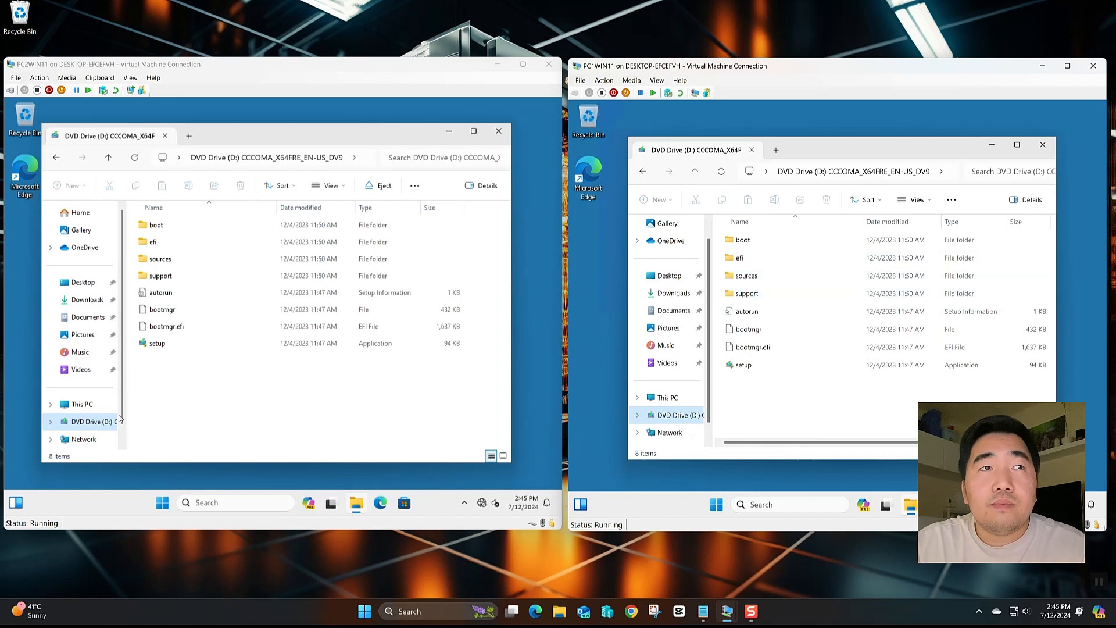
- Return to This PC in File Explorer on both PC2WIN11 and PC1WIN11
click(86, 404)
click(666, 397)
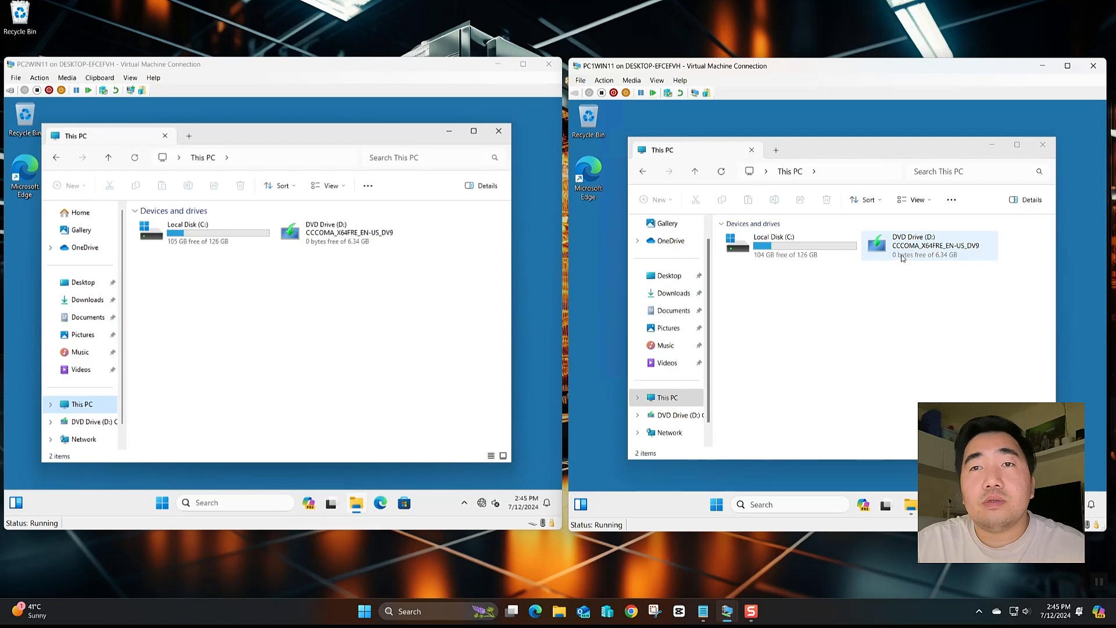
- Switch to the WINSERVER session, reposition the Group Policy Management window and bring the Group Policy Objects list into focus
mouse_move(727, 611)
click(671, 581)
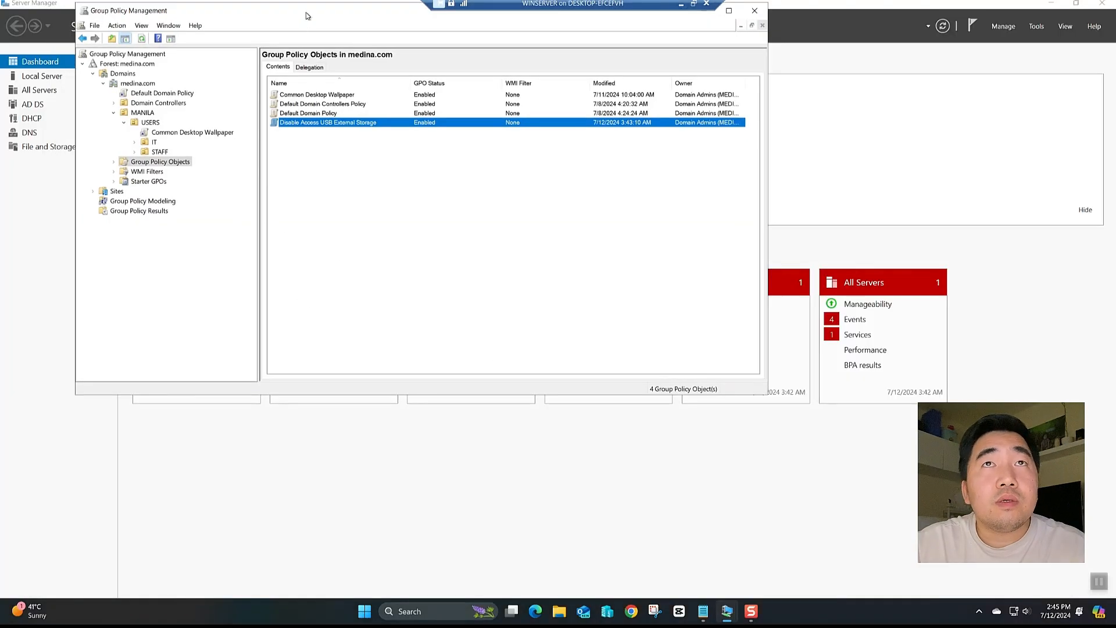
drag(306, 13, 411, 125)
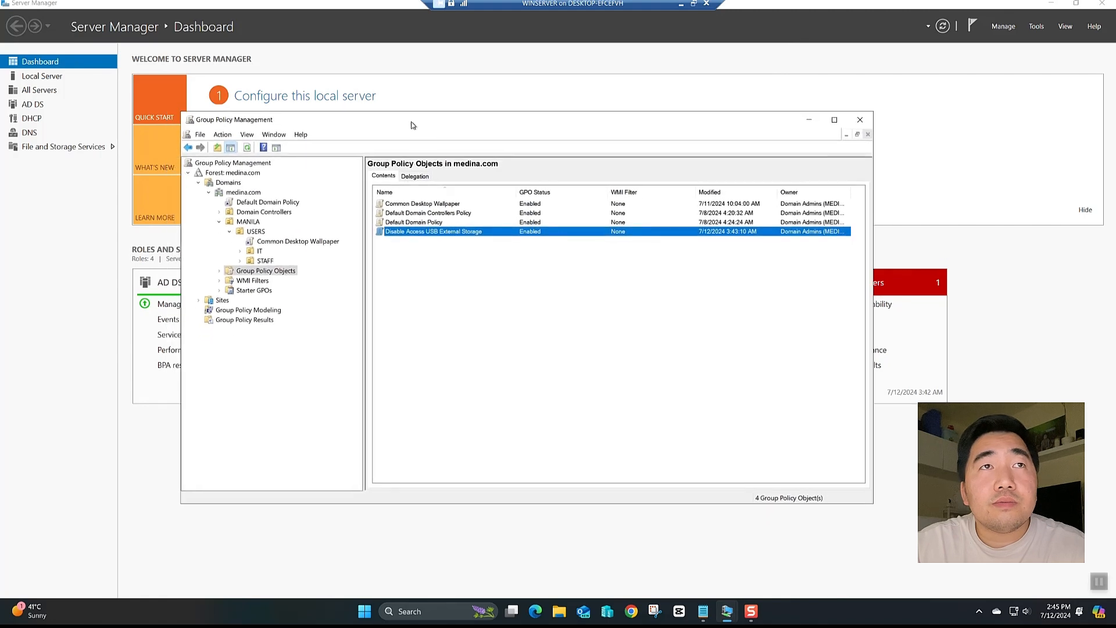
click(406, 333)
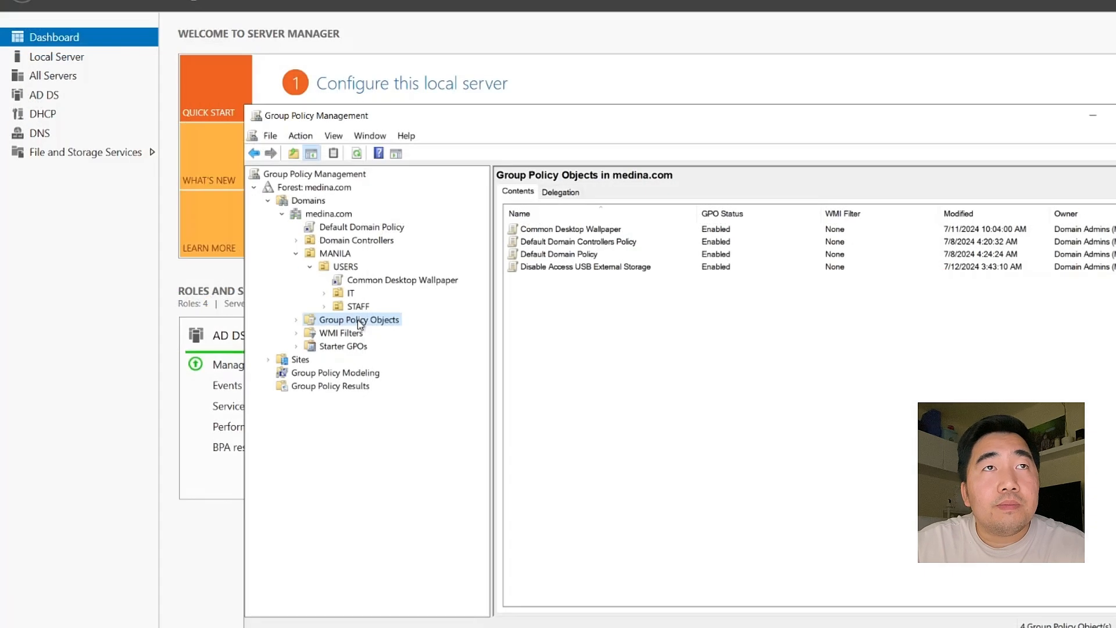
- Link the existing Disable Access USB External Storage GPO to the USERS organizational unit under MANILA
click(344, 268)
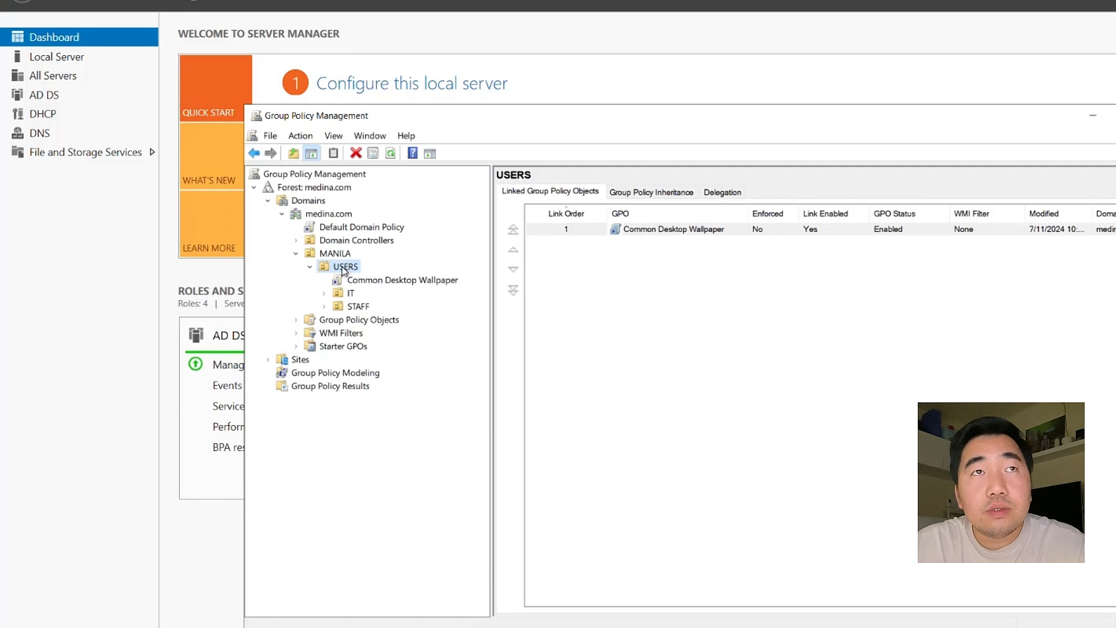
right_click(344, 271)
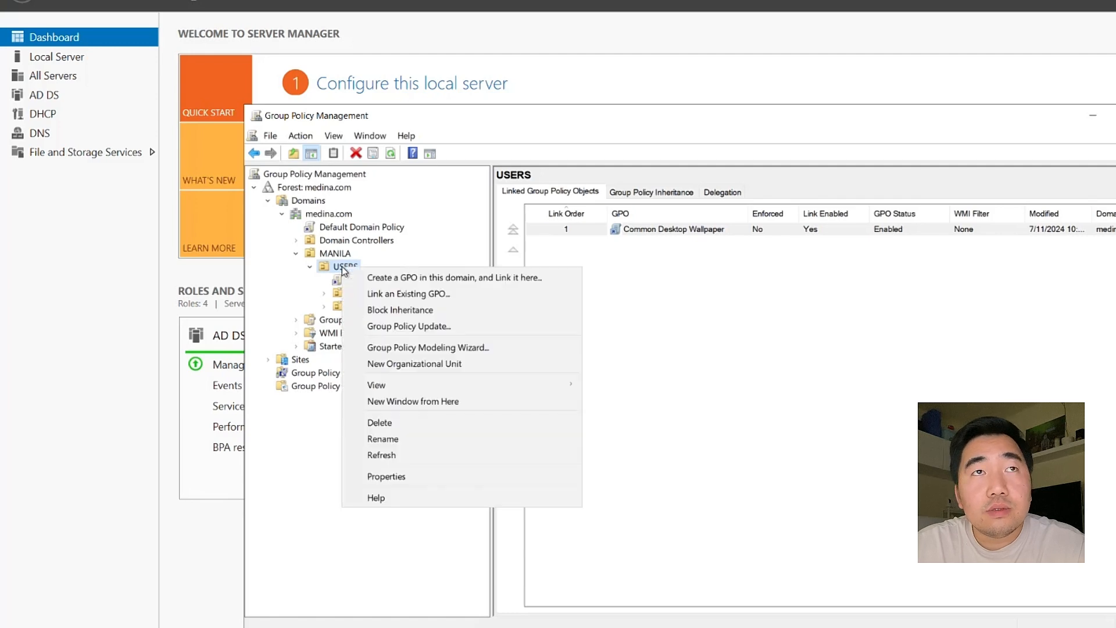
click(389, 299)
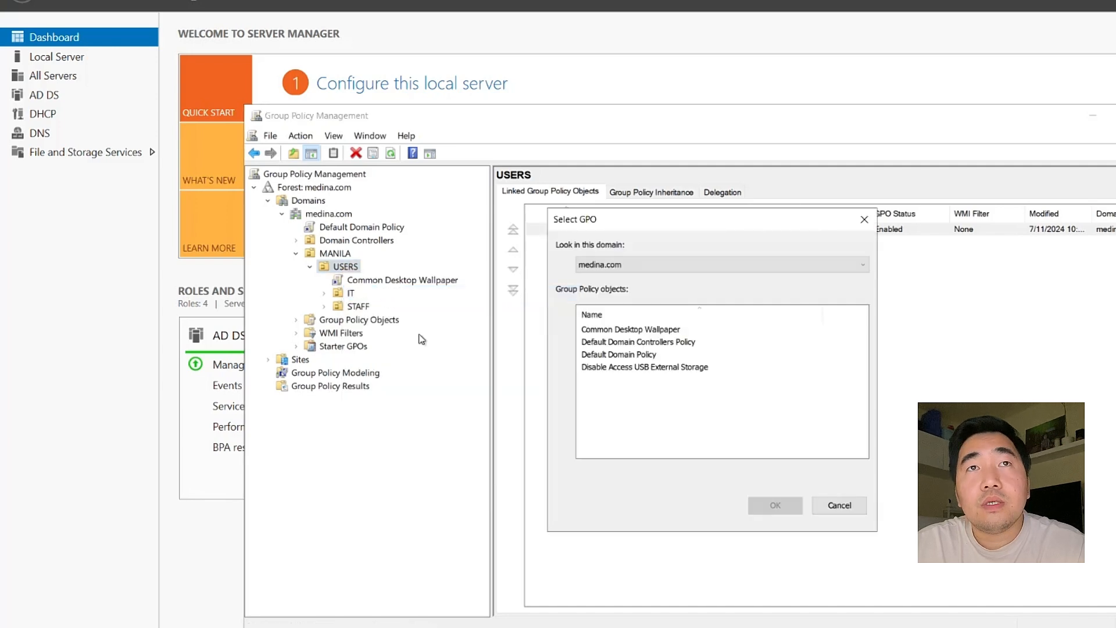
click(650, 370)
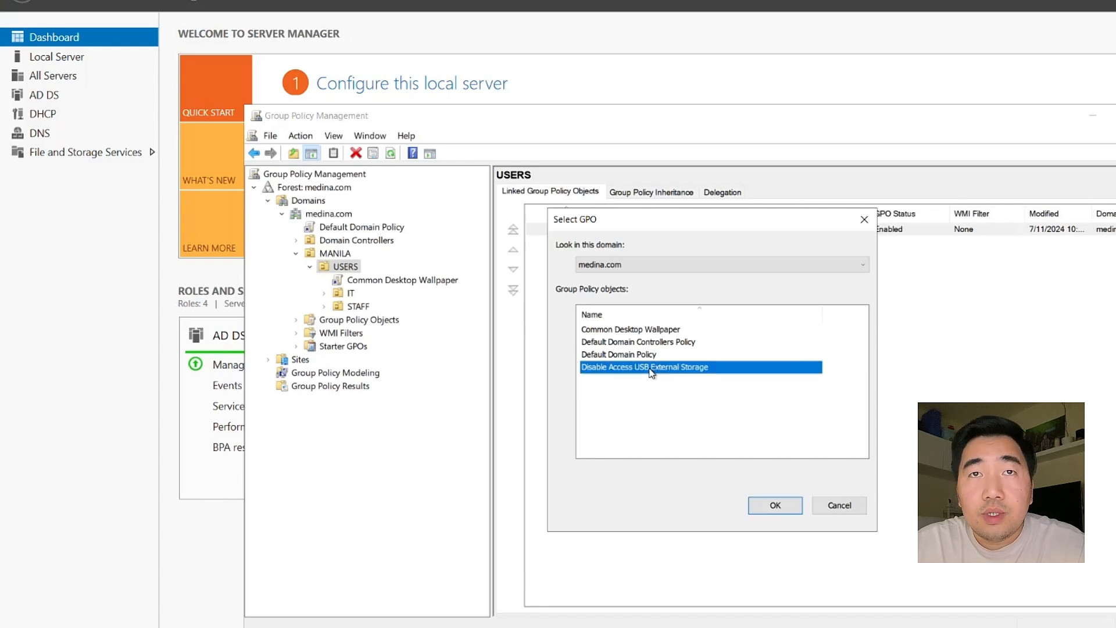
click(775, 506)
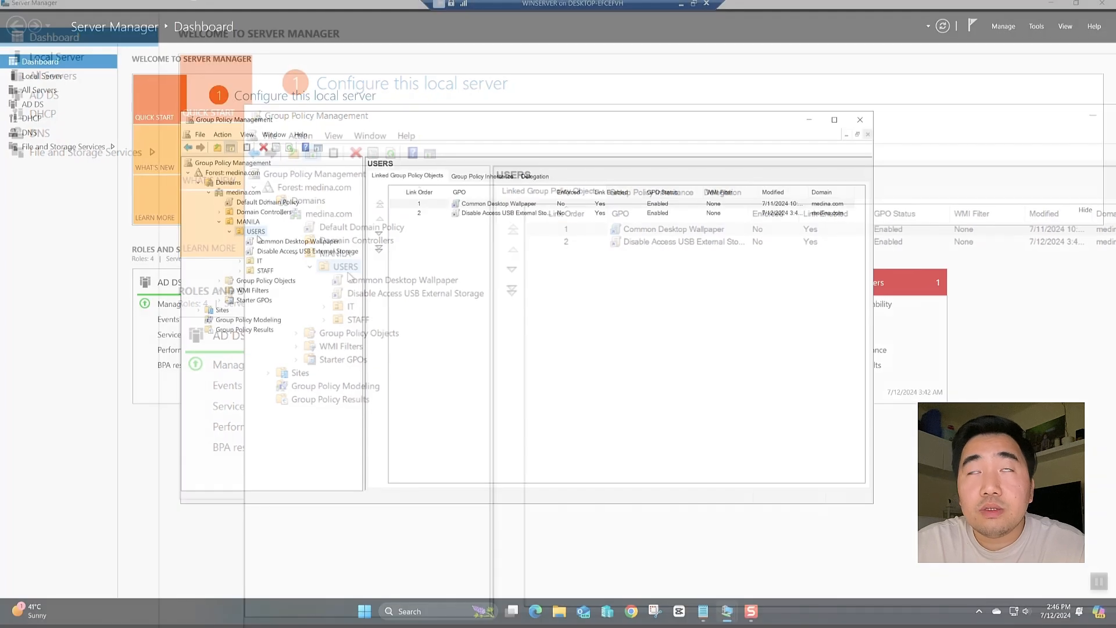
- Minimize the WINSERVER session and open Command Prompt on both PC1WIN11 and PC2WIN11
click(679, 3)
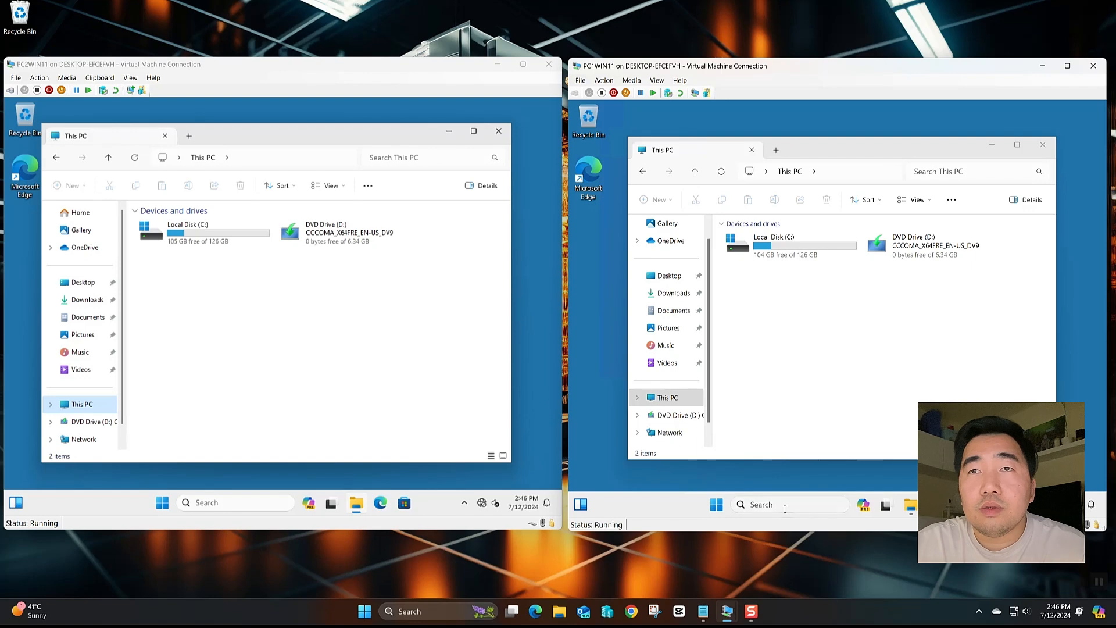
click(785, 506)
text(cmd)
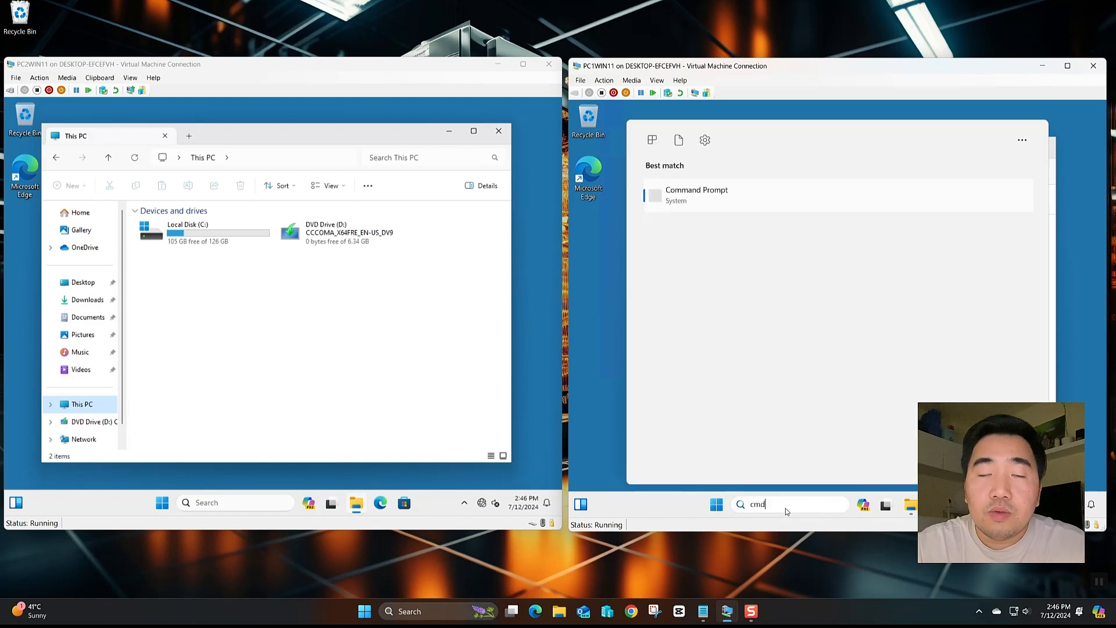
key(Return)
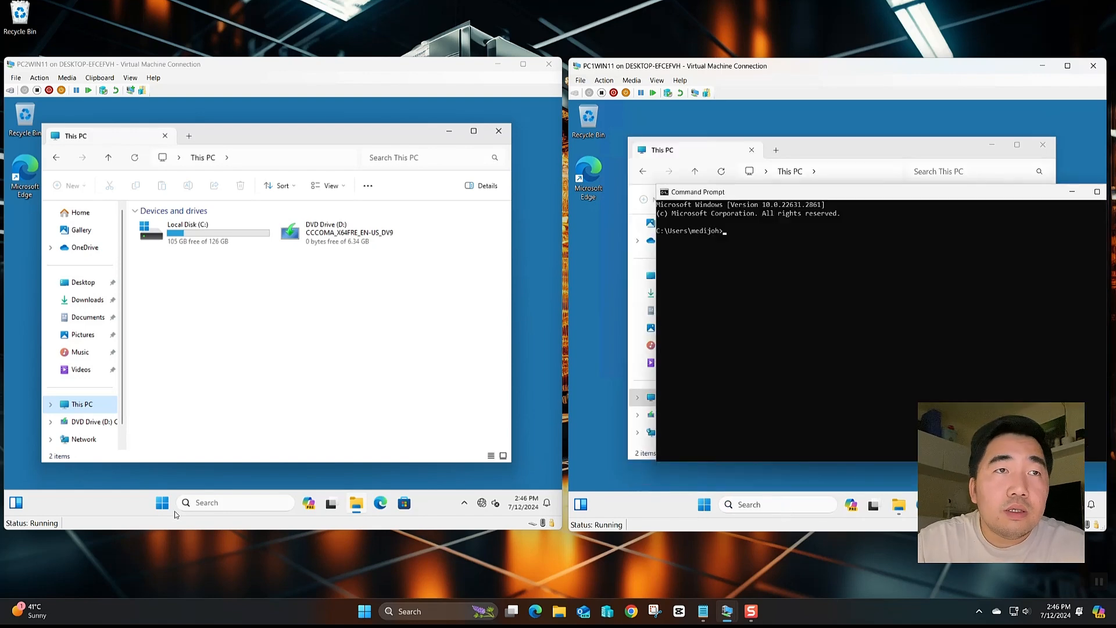
click(198, 503)
text(cmd)
key(Return)
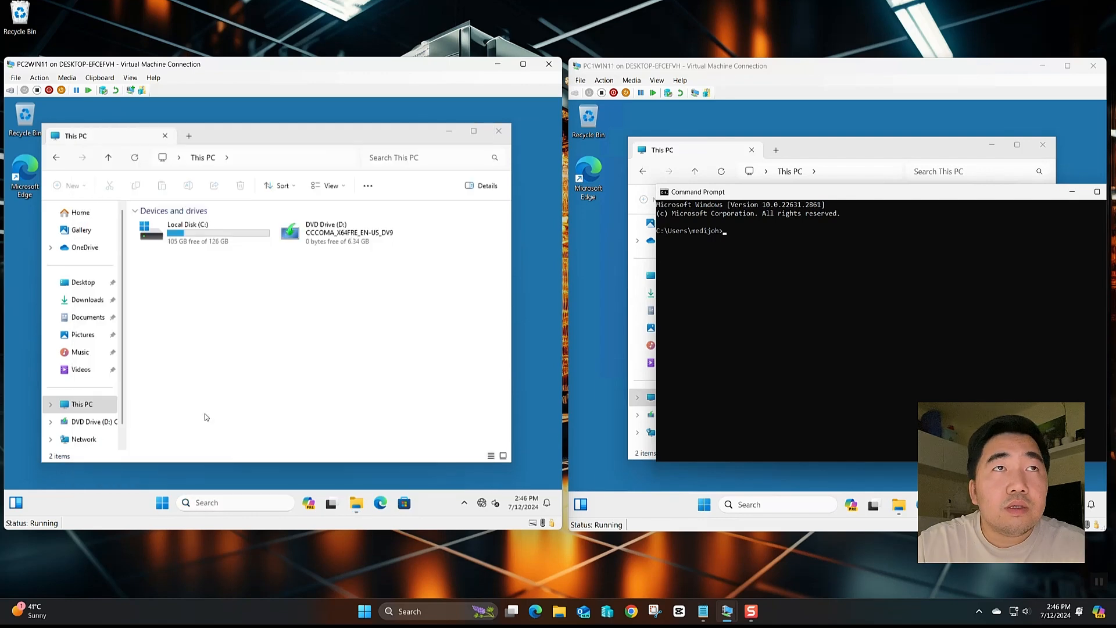
- Run gpupdate /force on PC2WIN11 and PC1WIN11, and reposition the Command Prompt window on PC1WIN11
text(gpupdate)
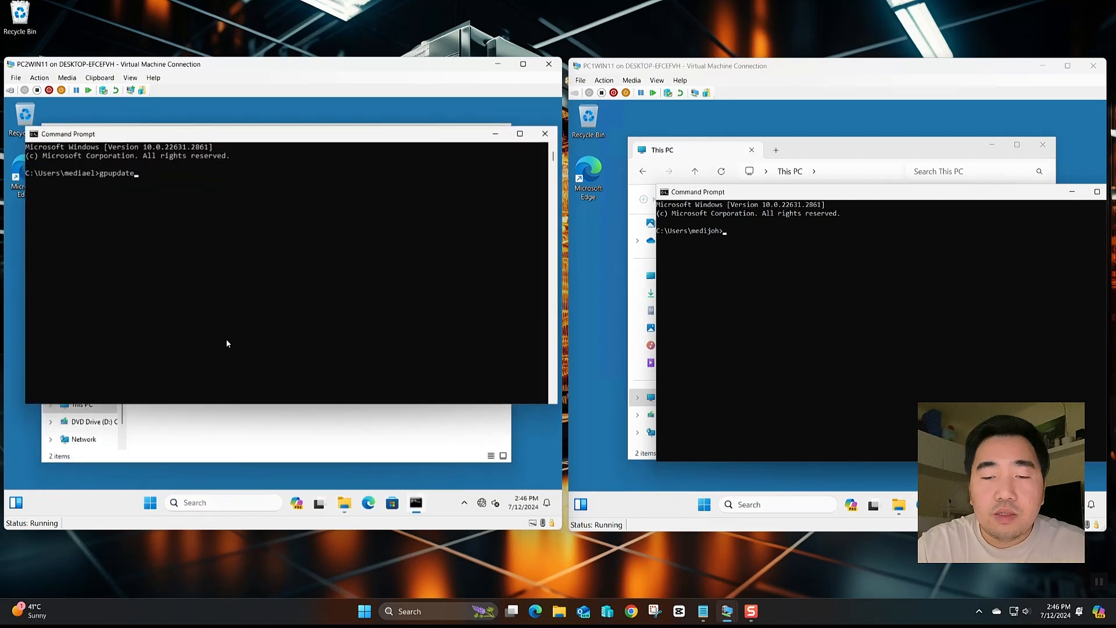
text( /force)
key(Return)
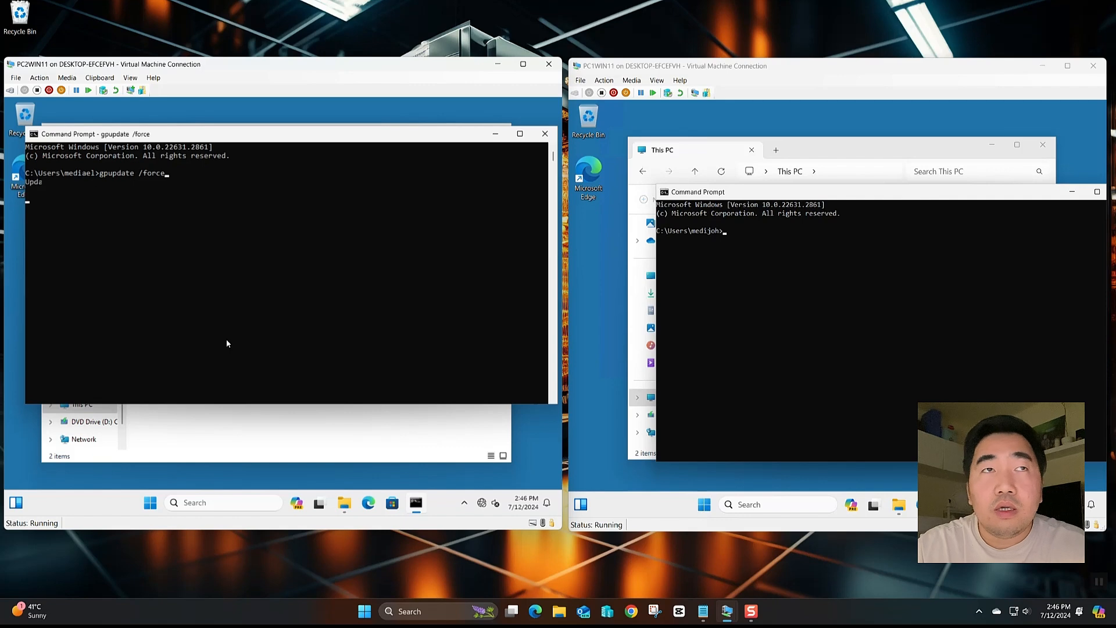
click(763, 326)
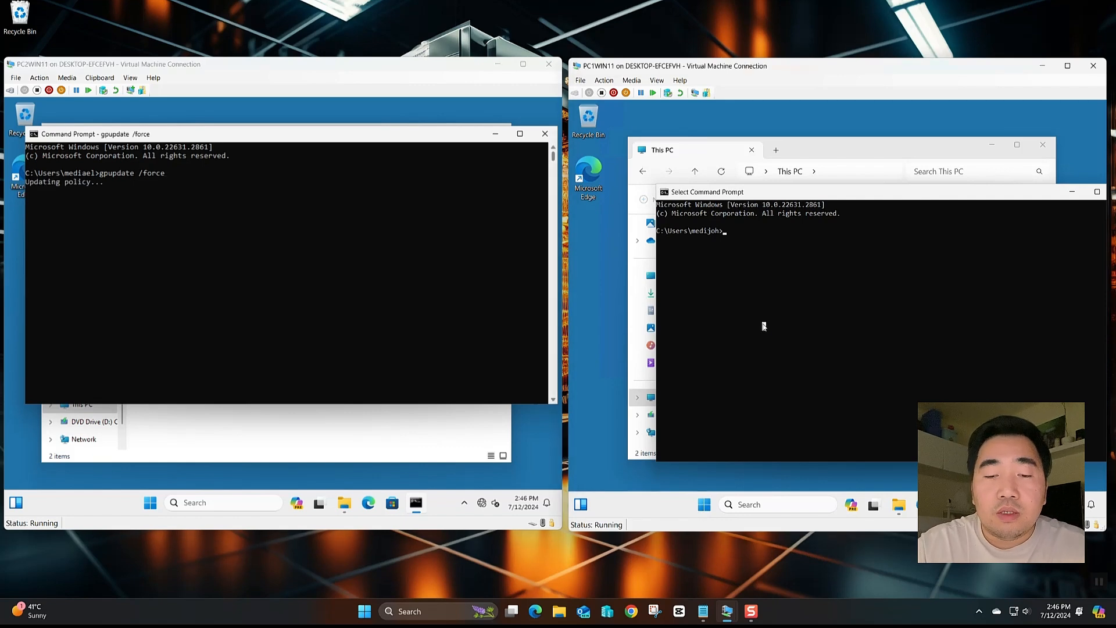
text(gpupdate /force)
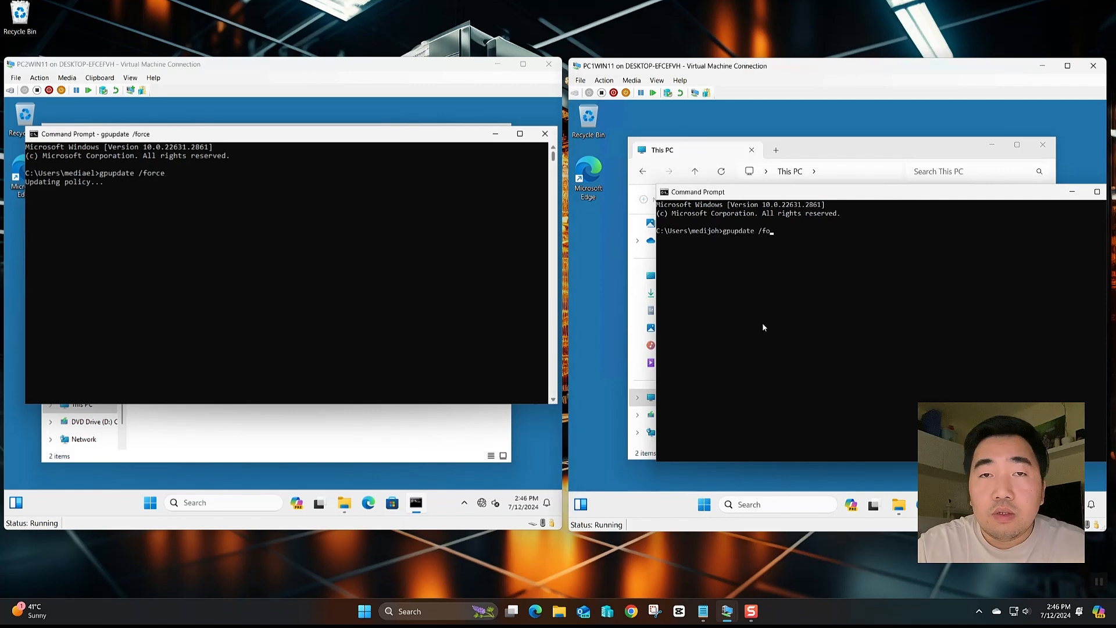
key(Return)
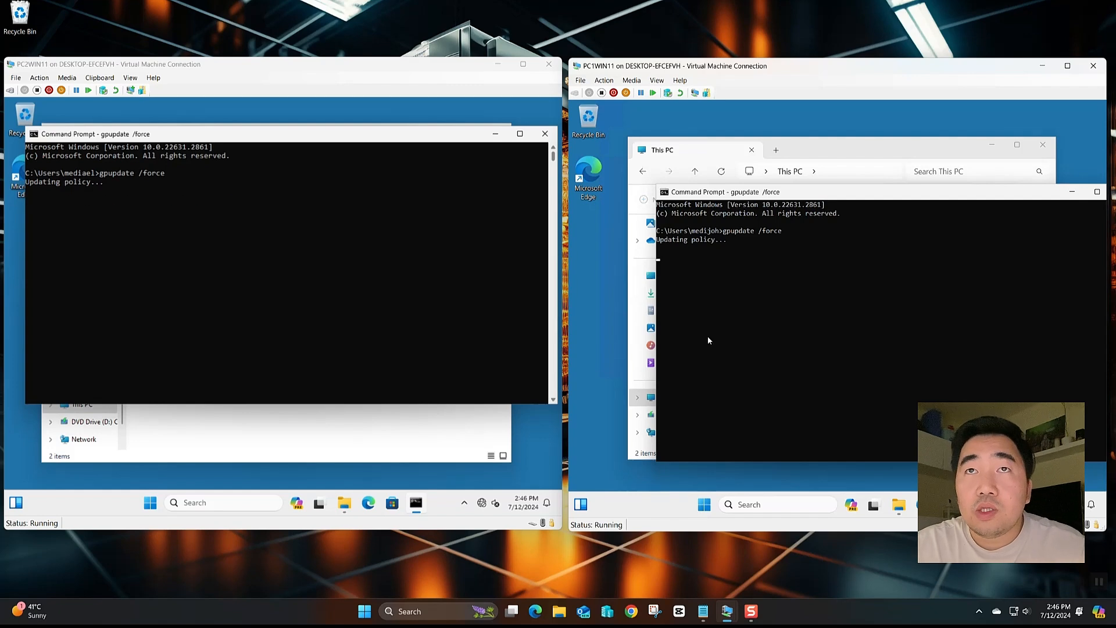
drag(740, 196, 689, 172)
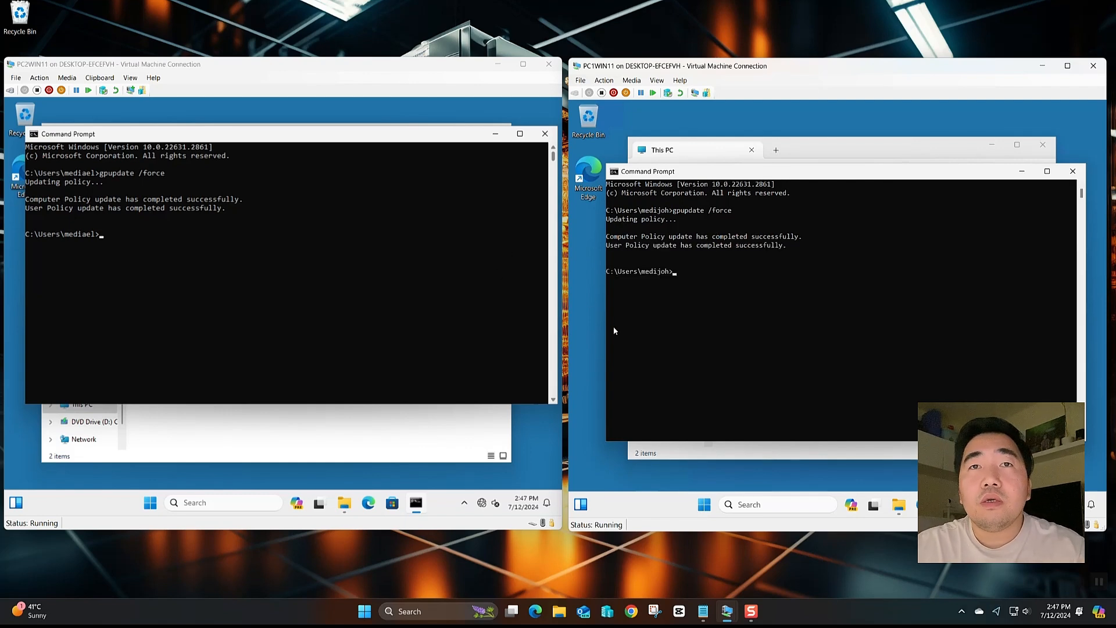
- Sign the domain users out of PC1WIN11 and PC2WIN11
click(705, 505)
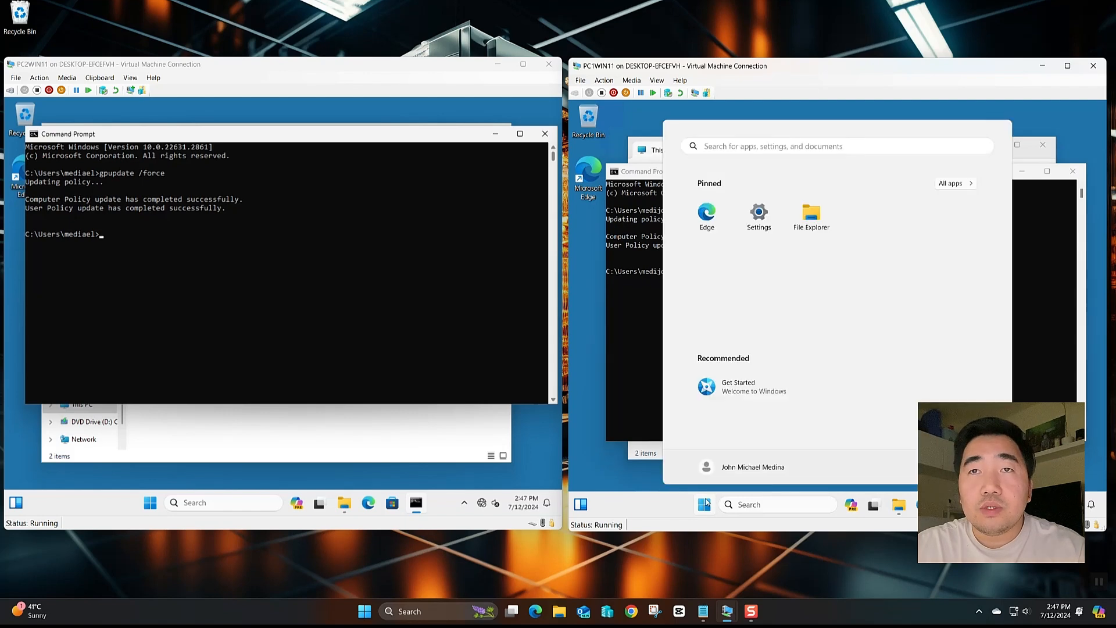
click(715, 468)
click(720, 445)
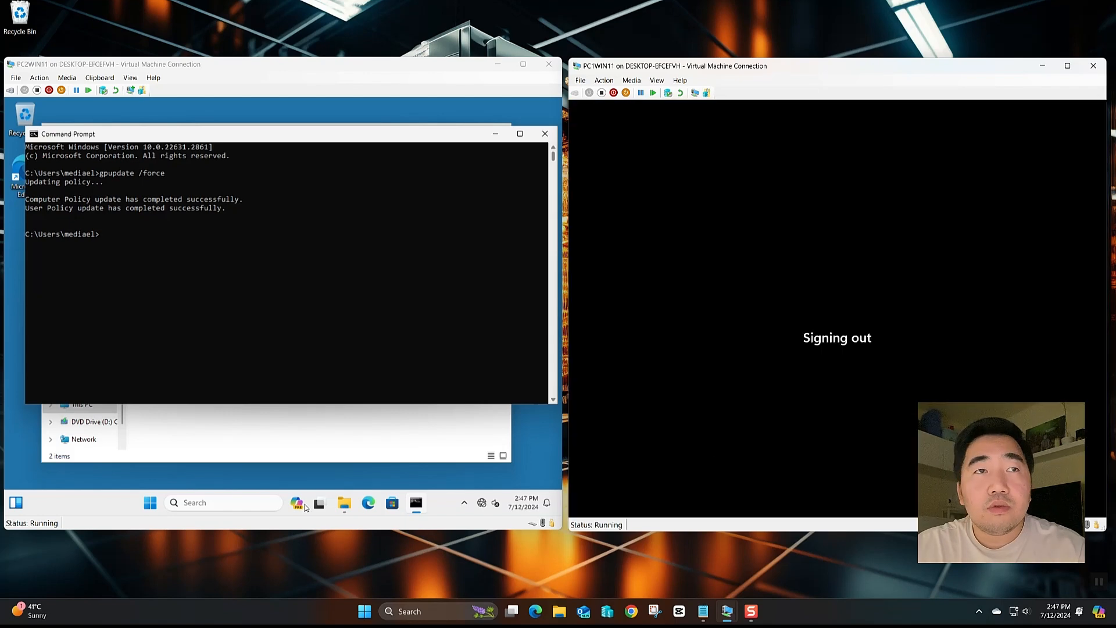
click(147, 503)
click(180, 468)
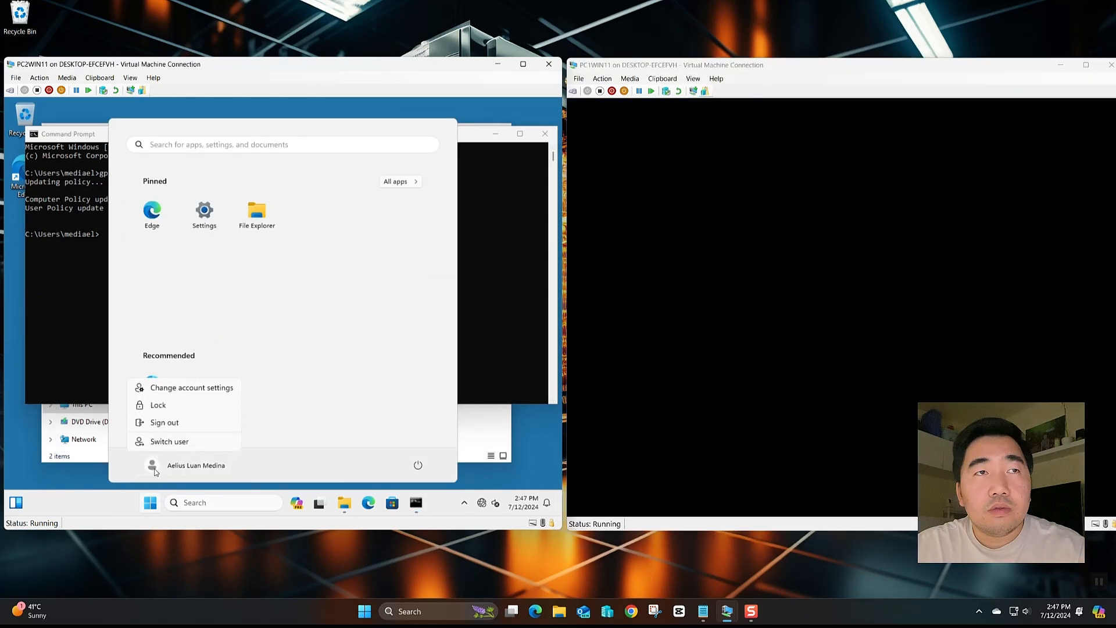
click(163, 427)
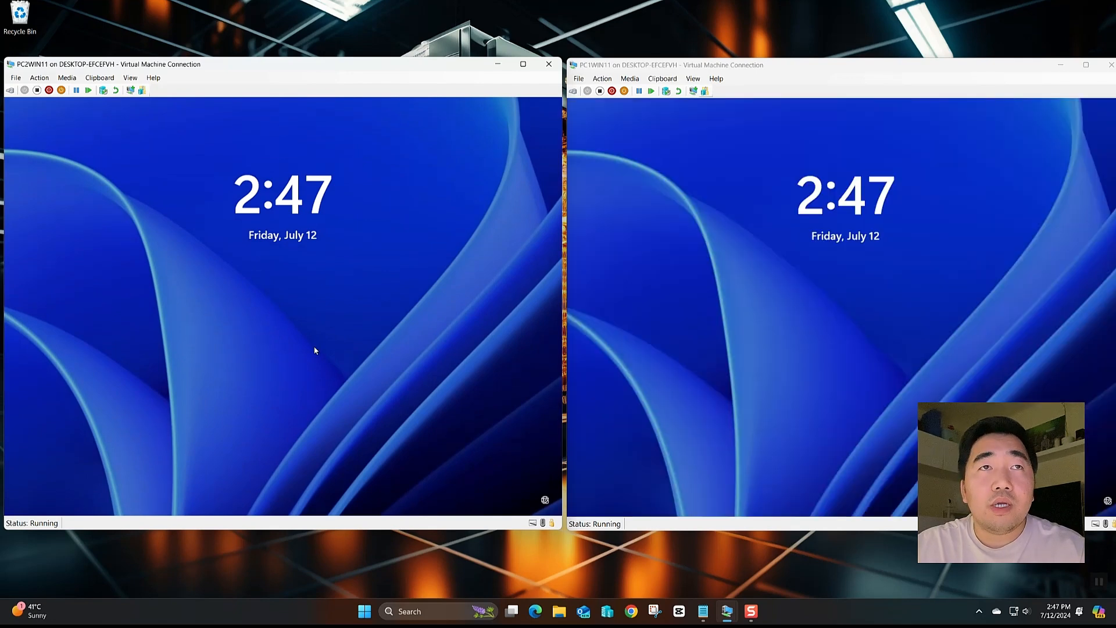
- Sign back in to PC2WIN11 with the displayed domain user's account password
click(314, 349)
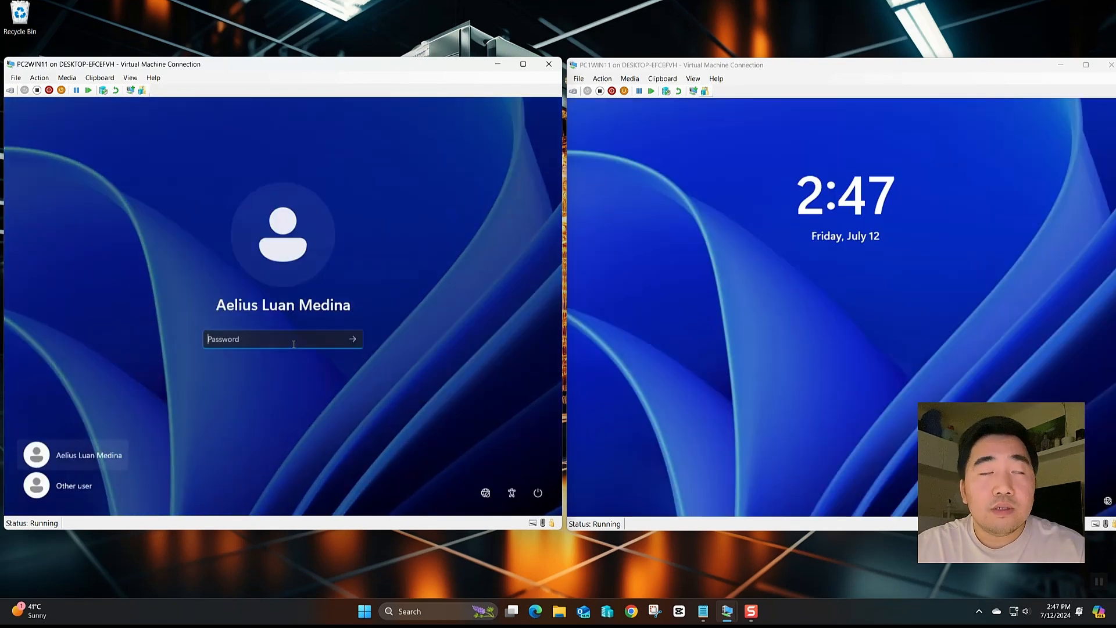
text(••)
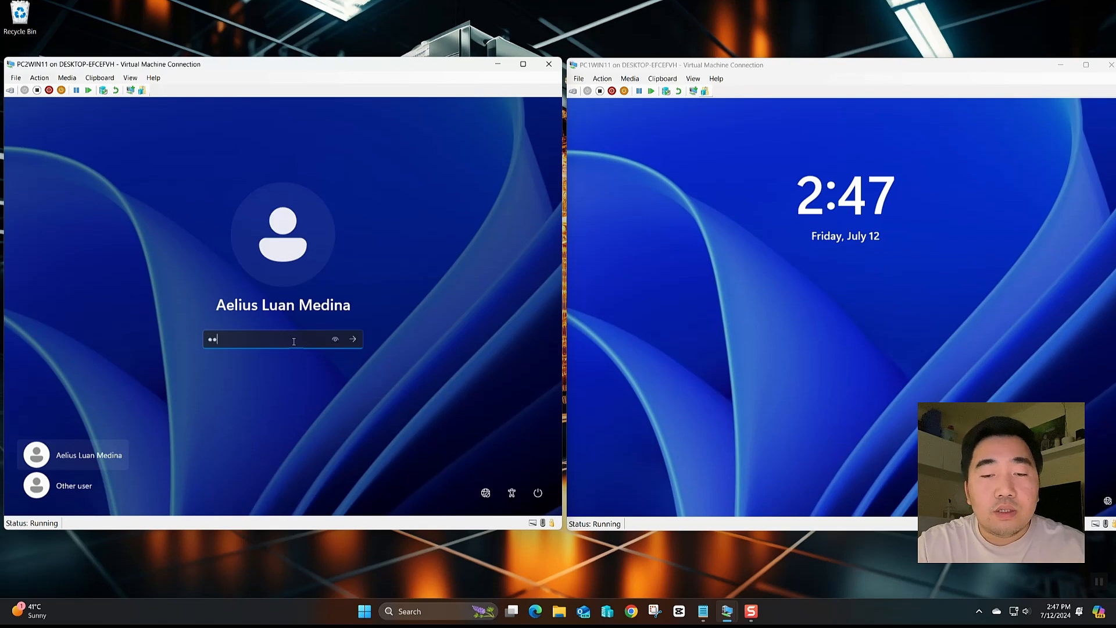
text(•••••••)
key(Return)
- Sign back in to PC1WIN11 with the displayed domain user's account password
click(762, 383)
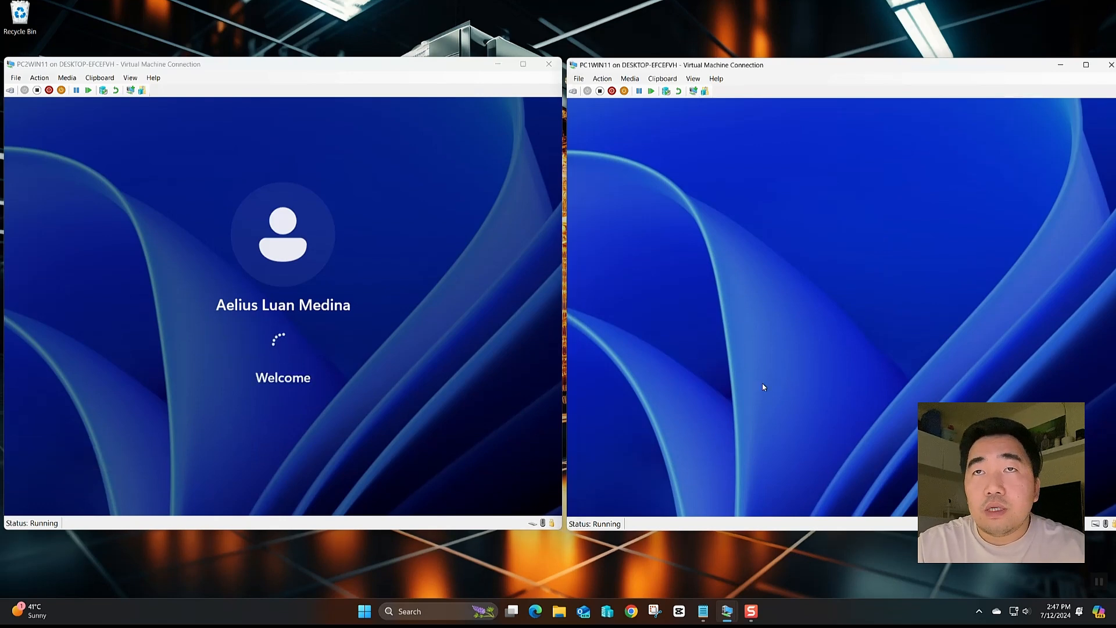
text(•)
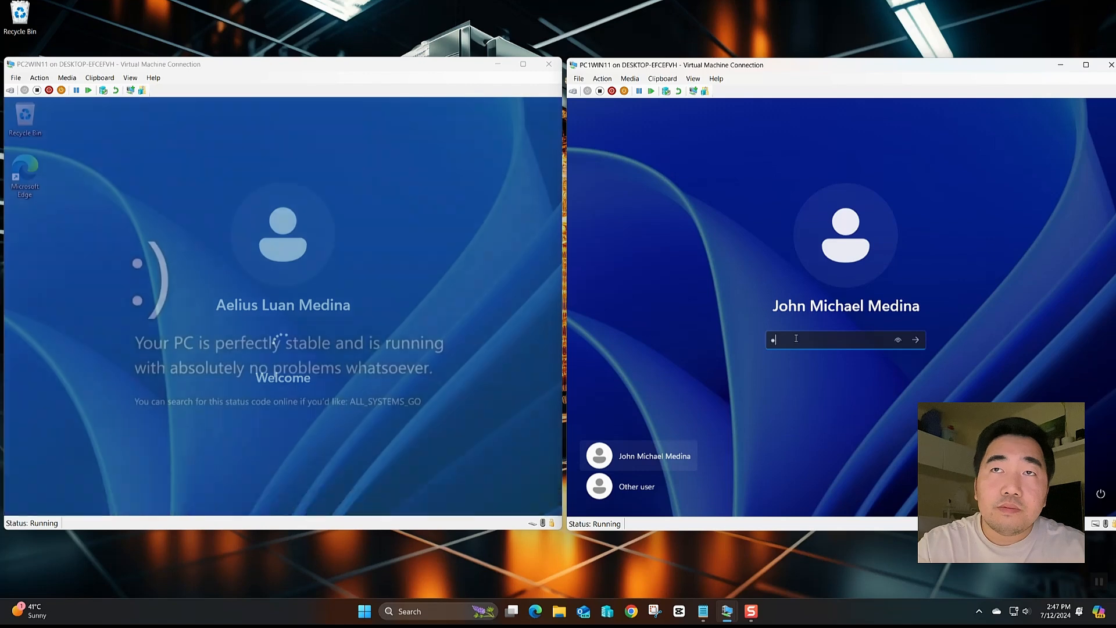
text(•••••••)
key(Return)
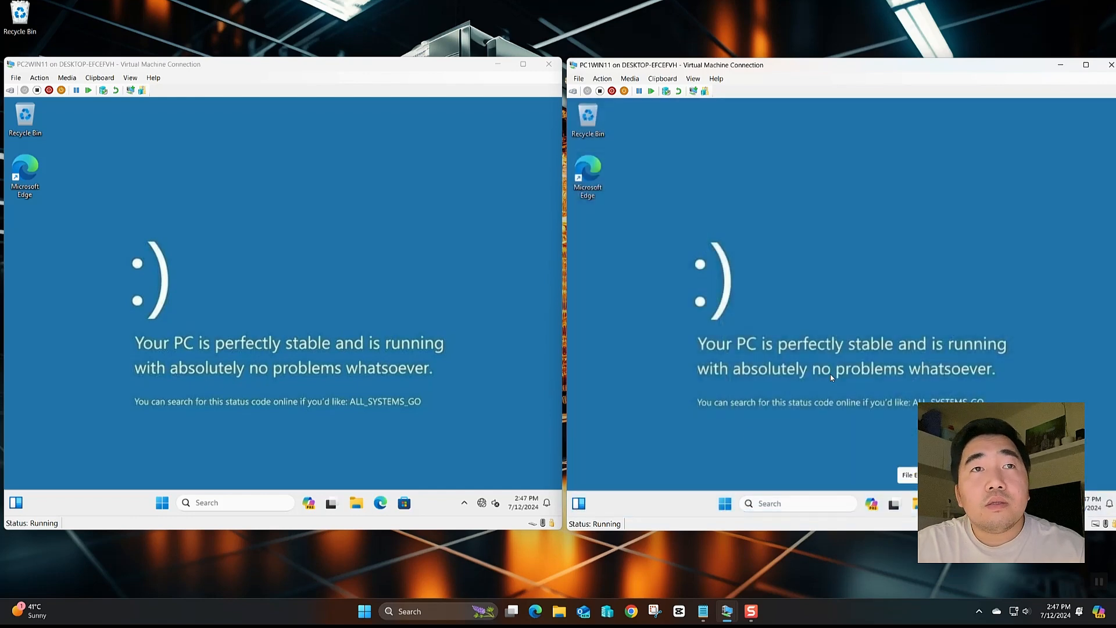
click(726, 503)
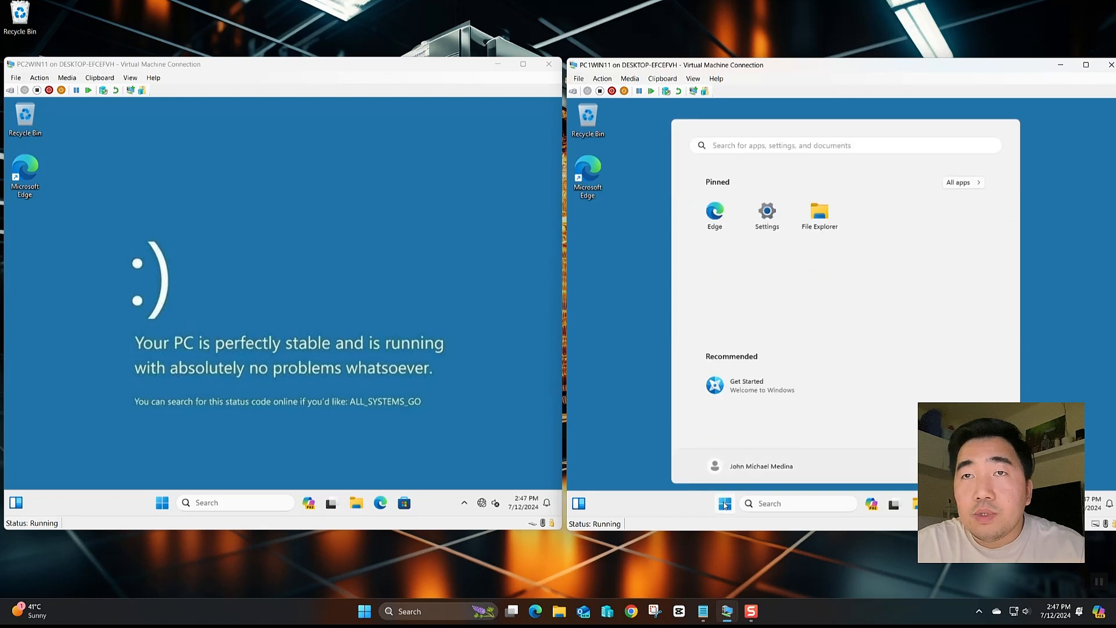
click(725, 503)
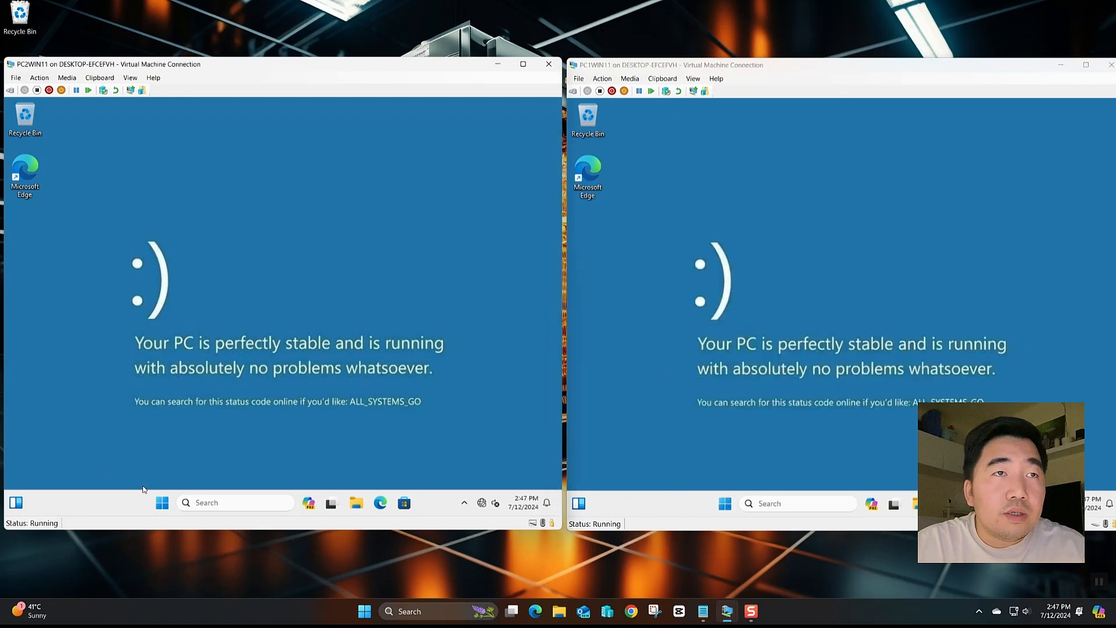
click(161, 504)
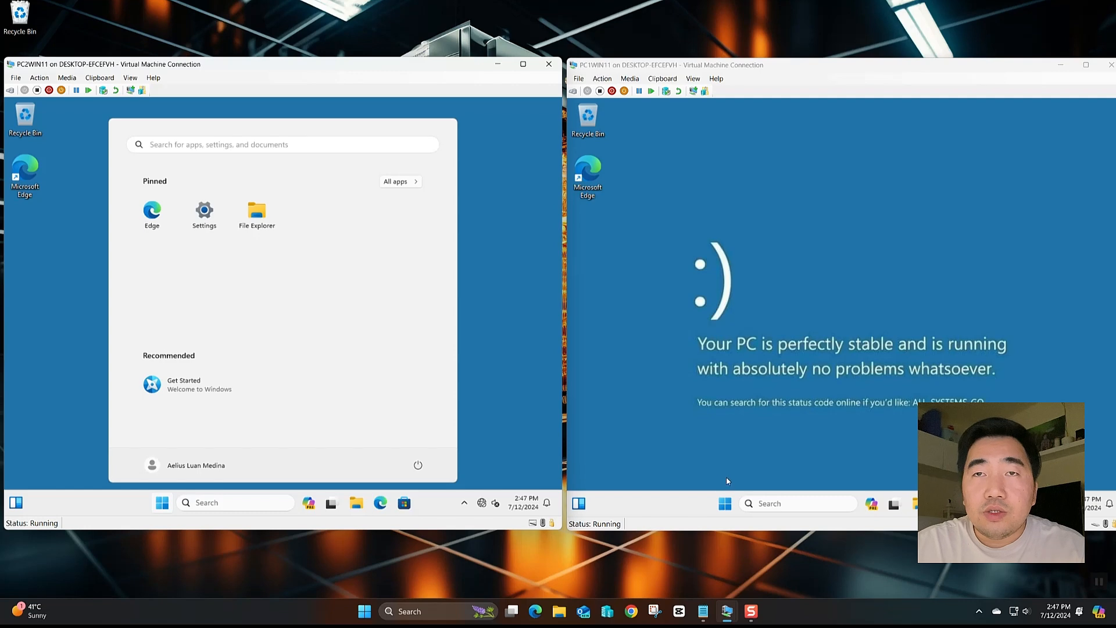
click(727, 503)
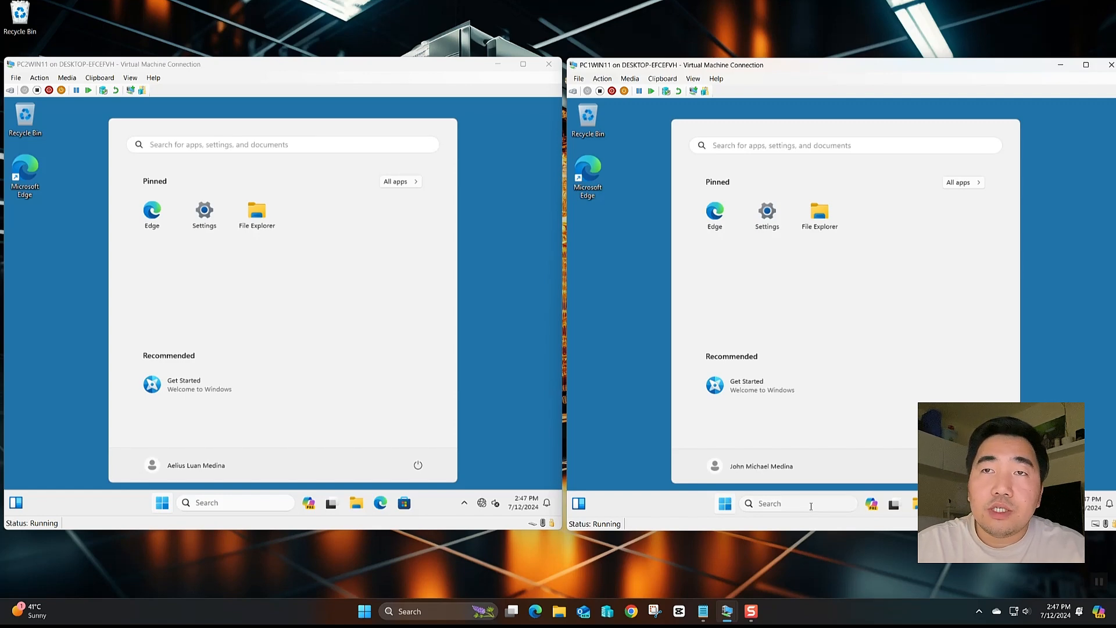
click(641, 456)
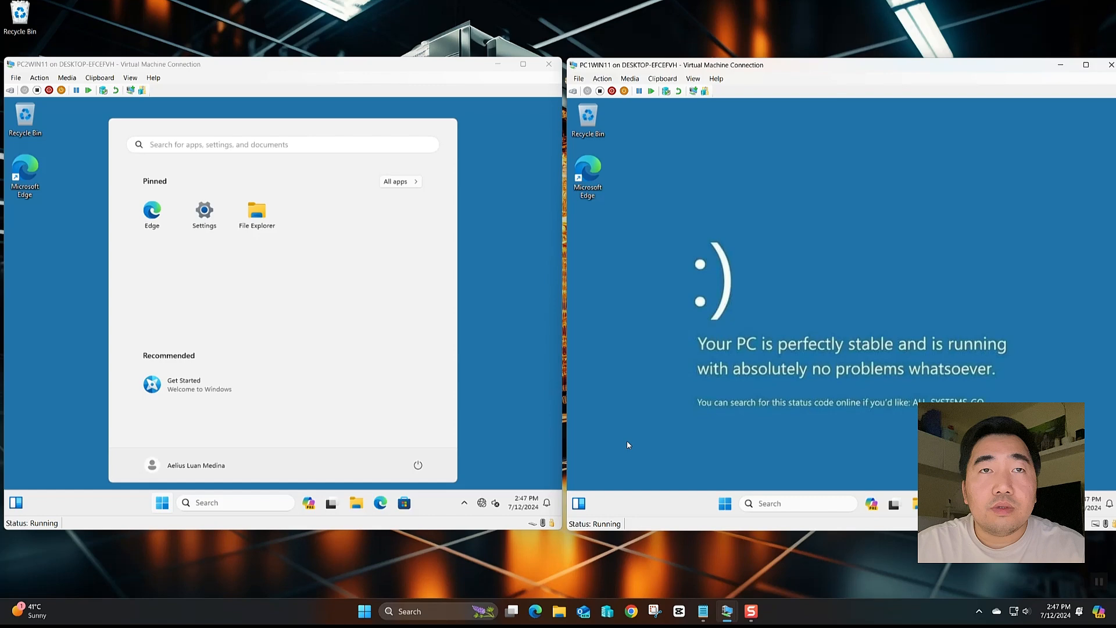
click(479, 428)
- Open File Explorer on PC1WIN11, keeping a single window and closing the duplicate
double_click(919, 504)
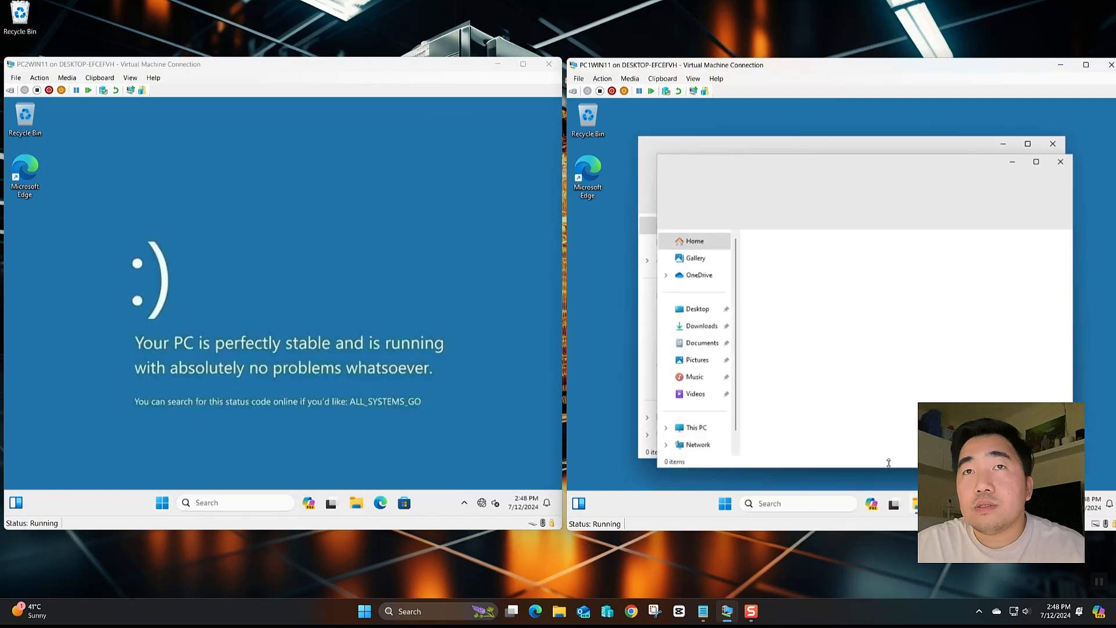
click(1068, 158)
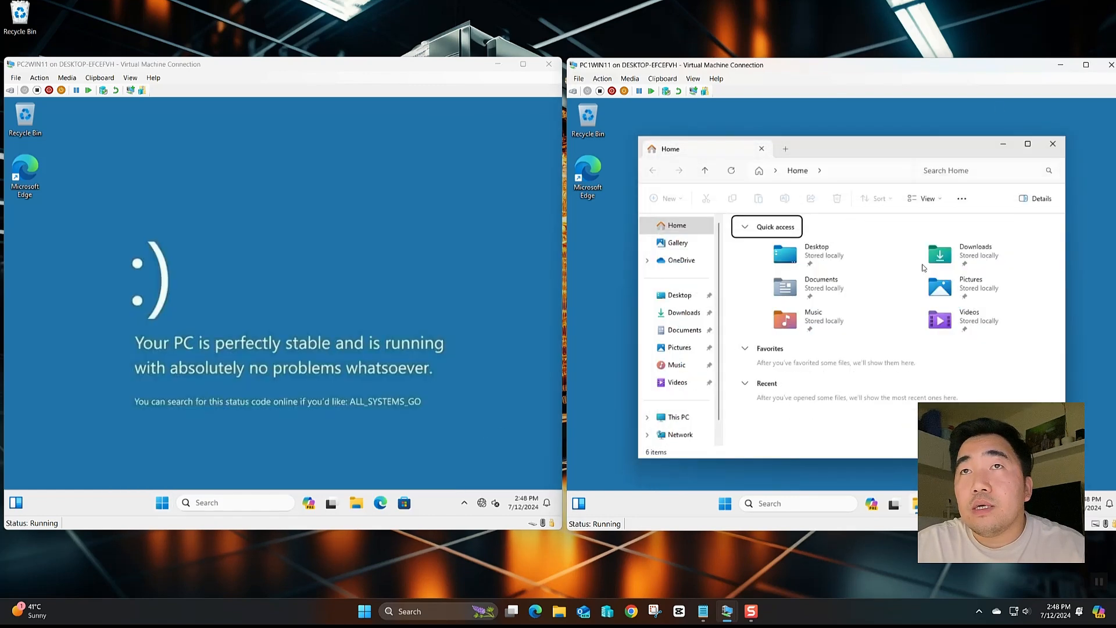
- Try to open CD Drive (D:) under This PC in File Explorer on PC1WIN11
click(671, 418)
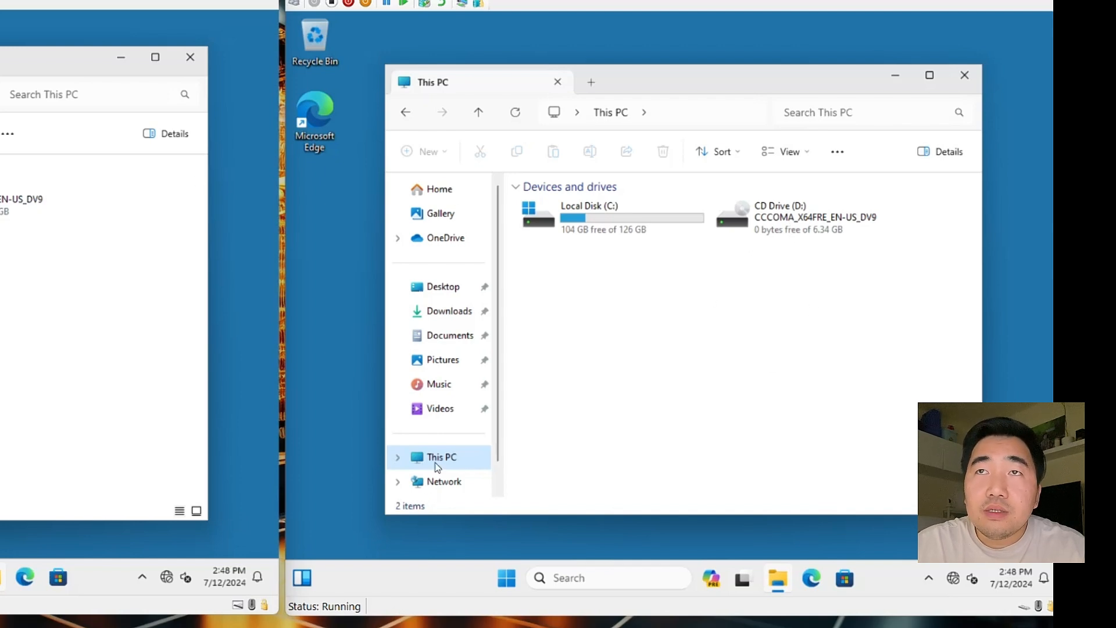
click(398, 457)
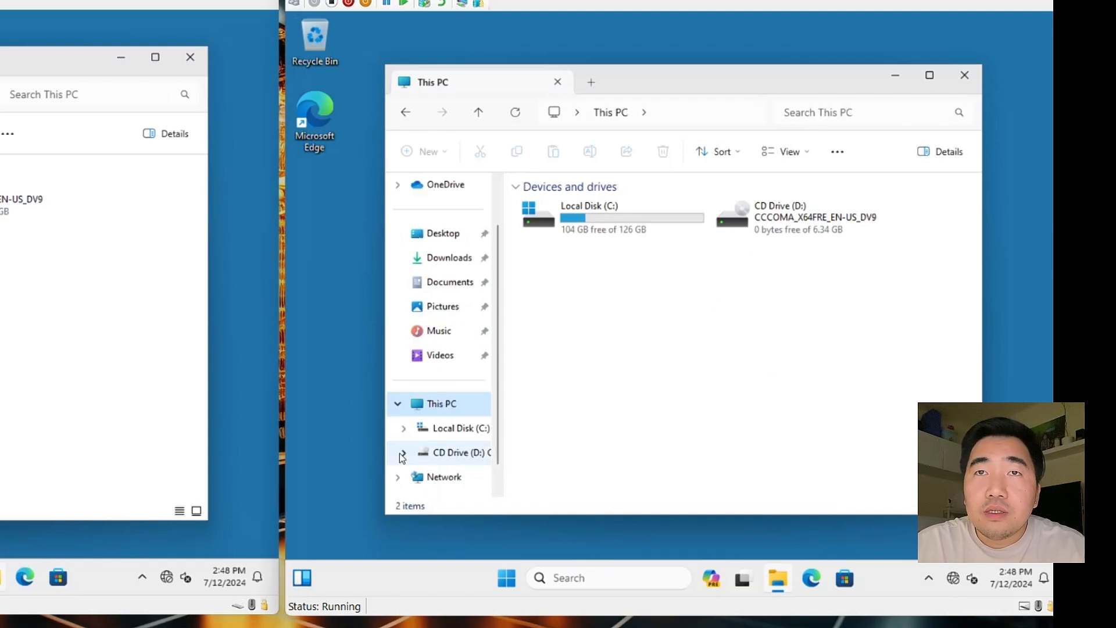
click(459, 455)
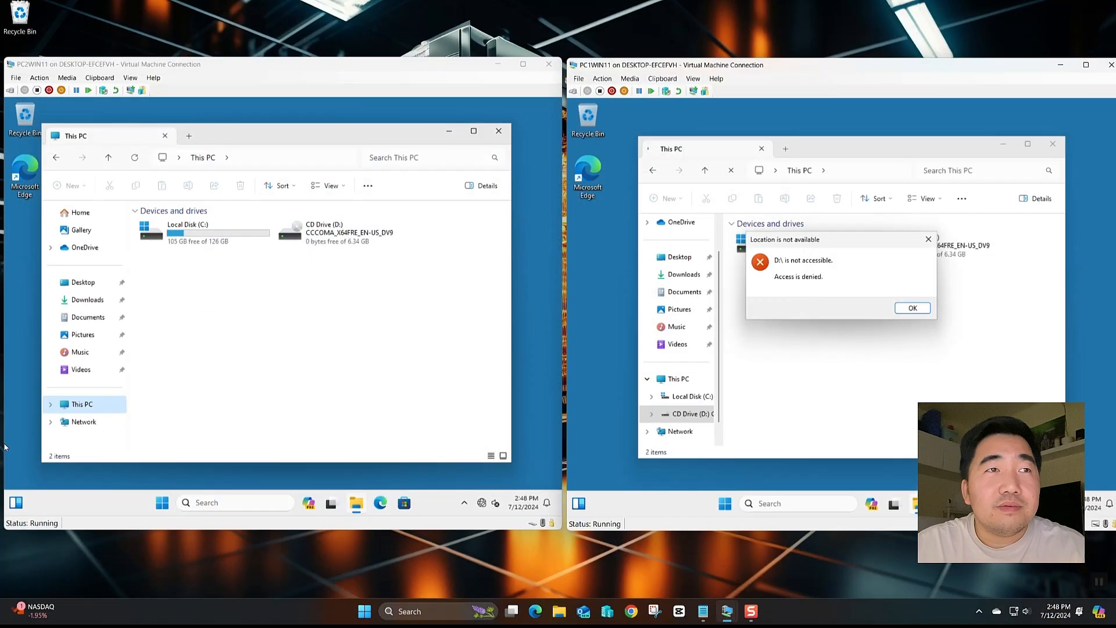
- Try to open CD Drive (D:) on PC2WIN11 from the folder tree and the drive list, and retry it on PC1WIN11
click(51, 405)
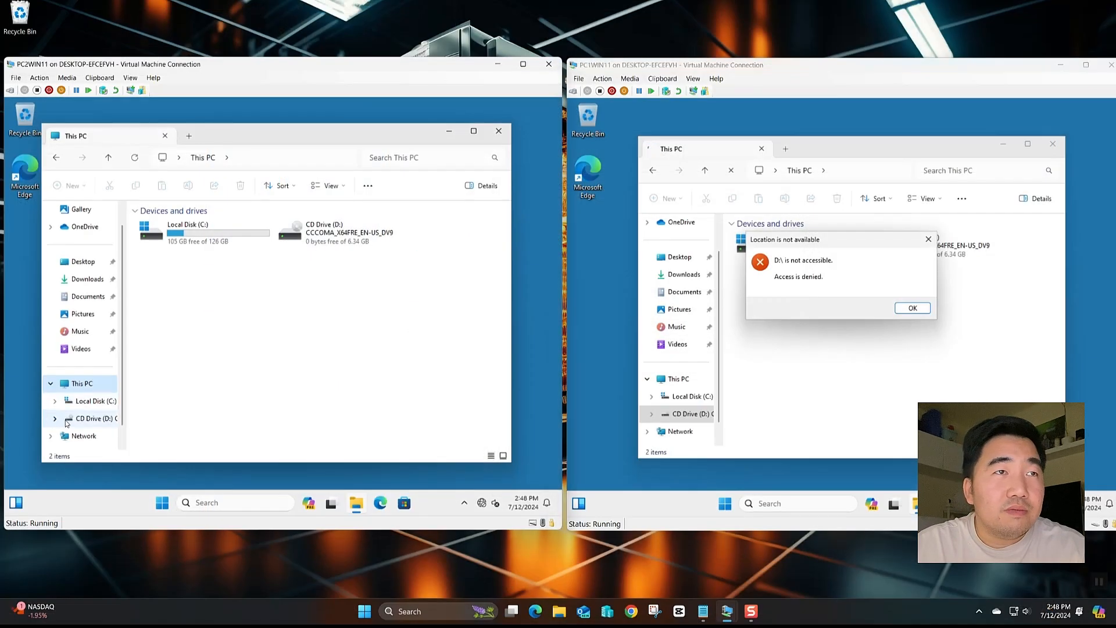
click(84, 419)
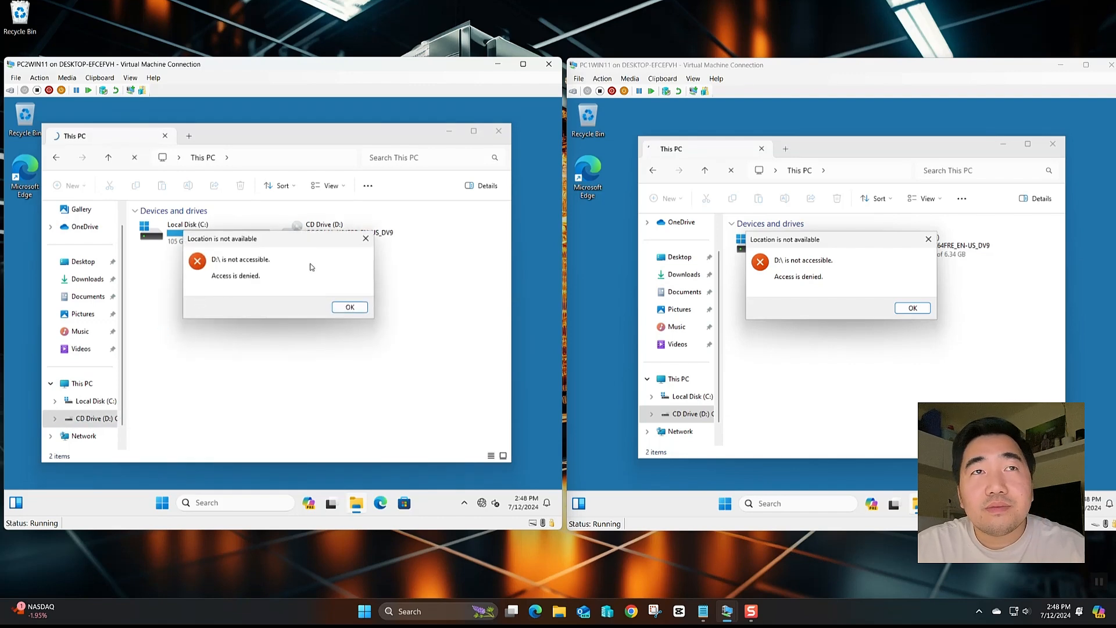
click(350, 307)
double_click(340, 246)
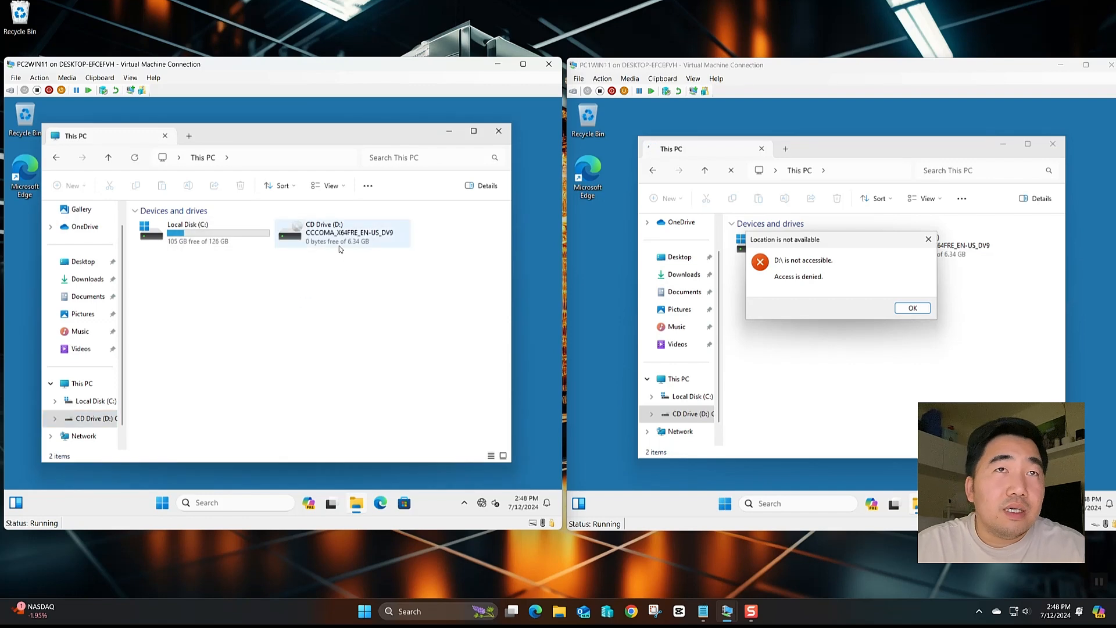
click(913, 308)
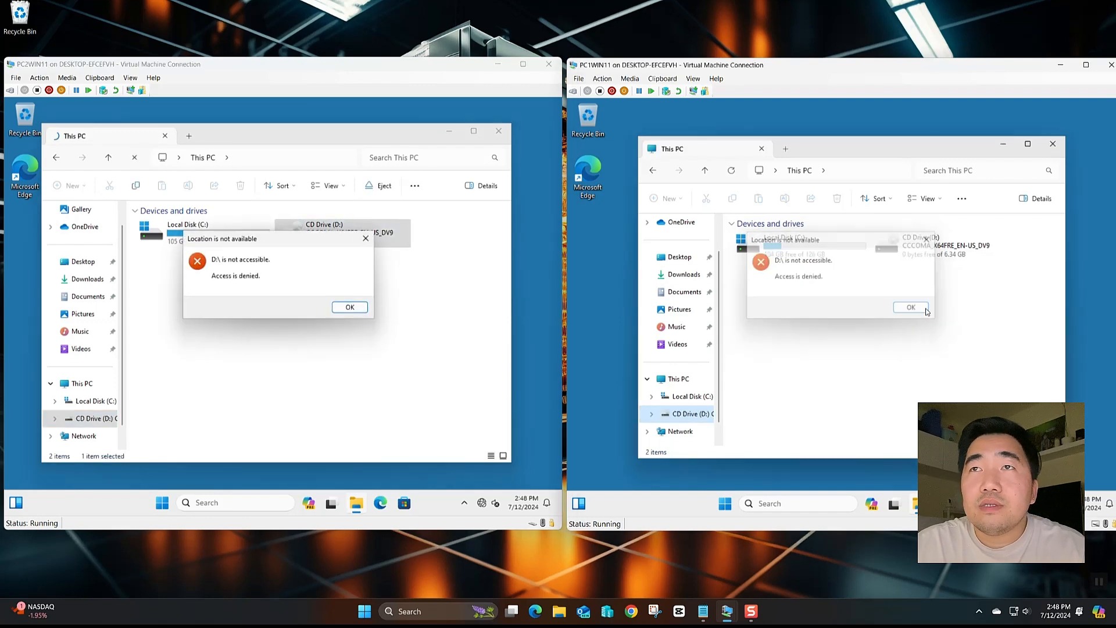
double_click(924, 250)
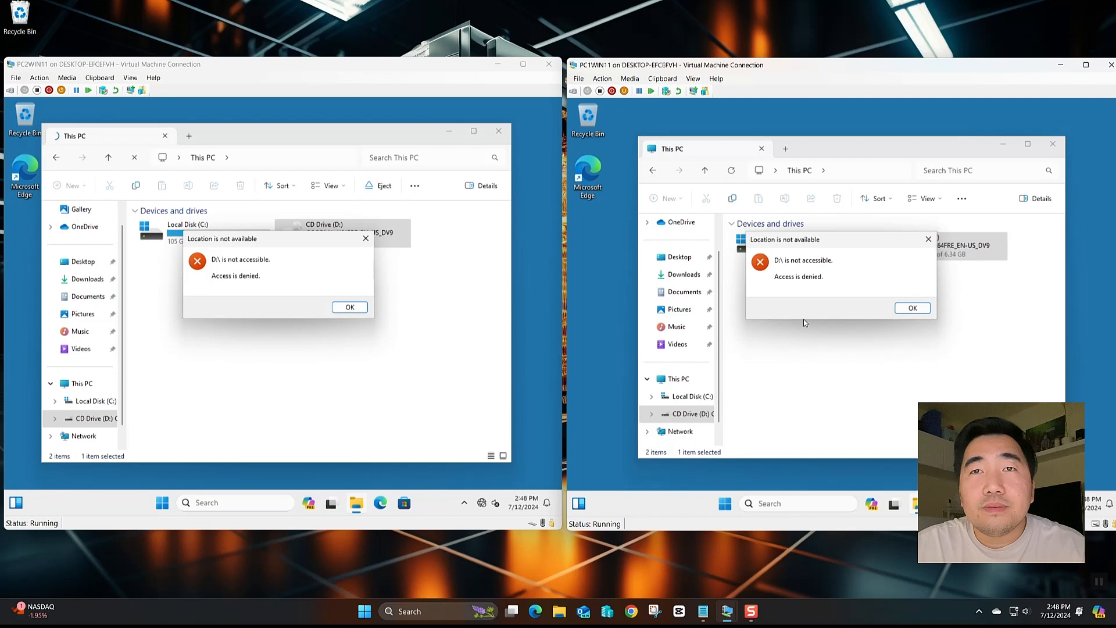
- Open Command Prompt on PC1WIN11 and run gpresult /r to report the applied policies
click(786, 504)
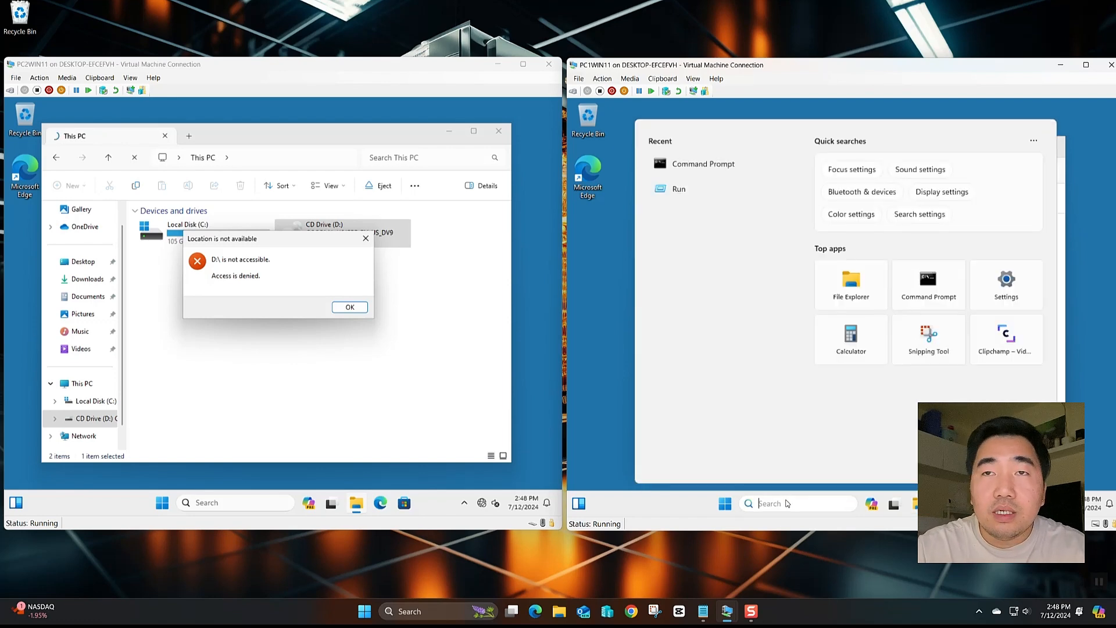
text(cmd)
key(Return)
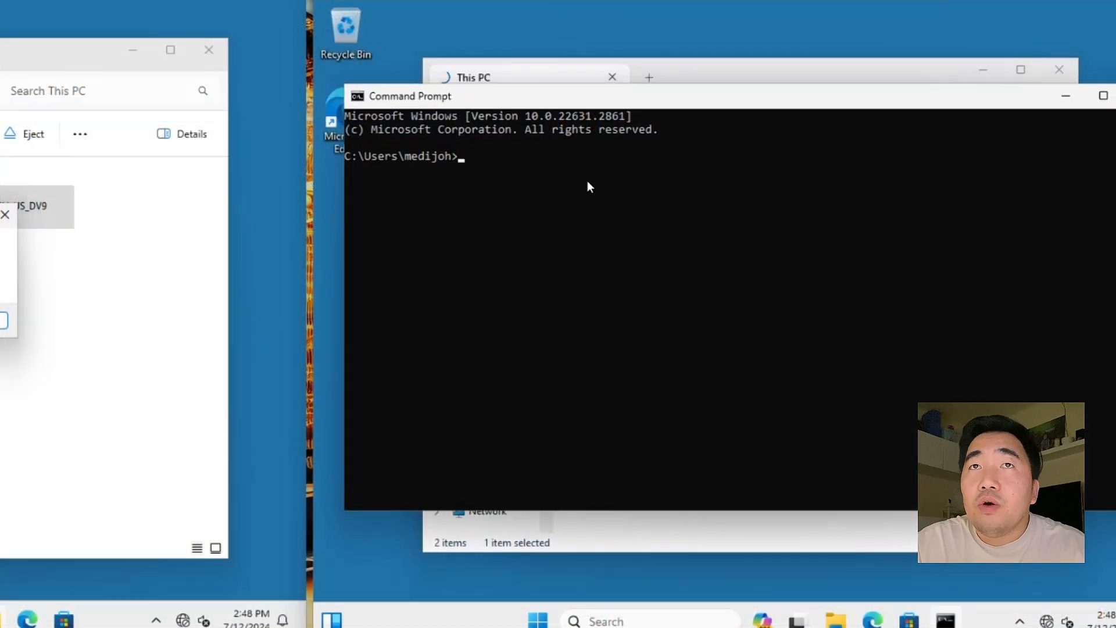
click(736, 189)
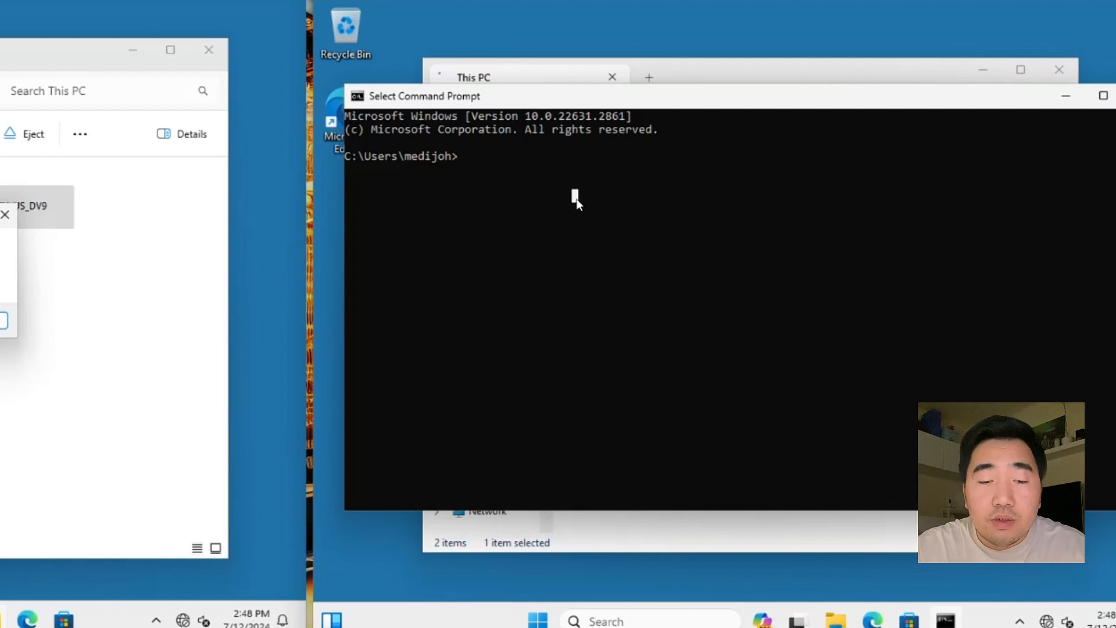
text(gpr)
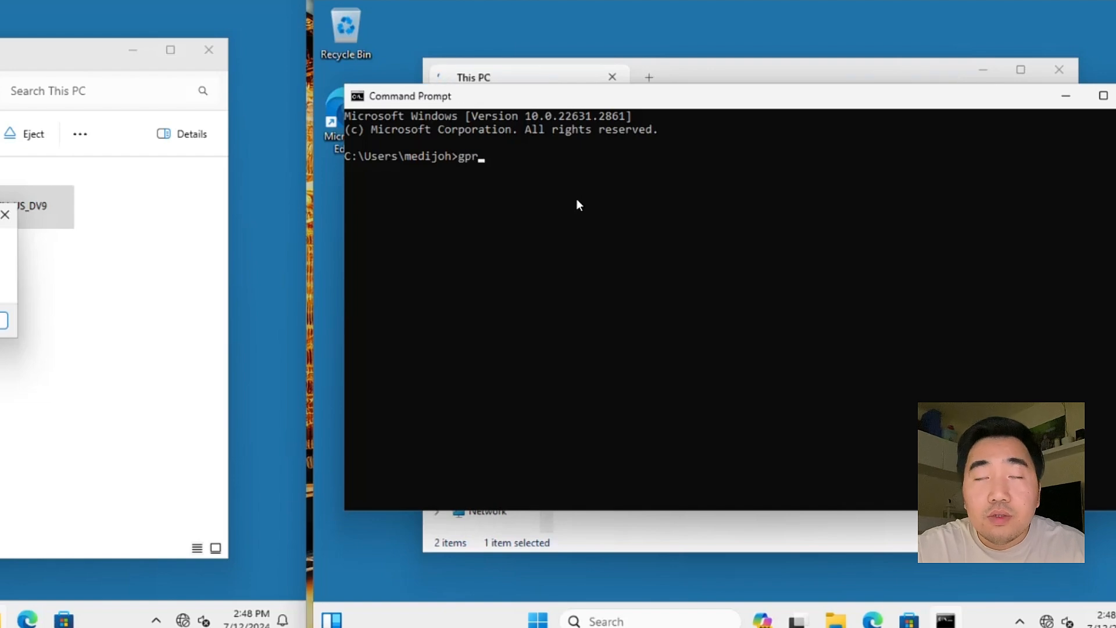
text(esult /r)
key(Return)
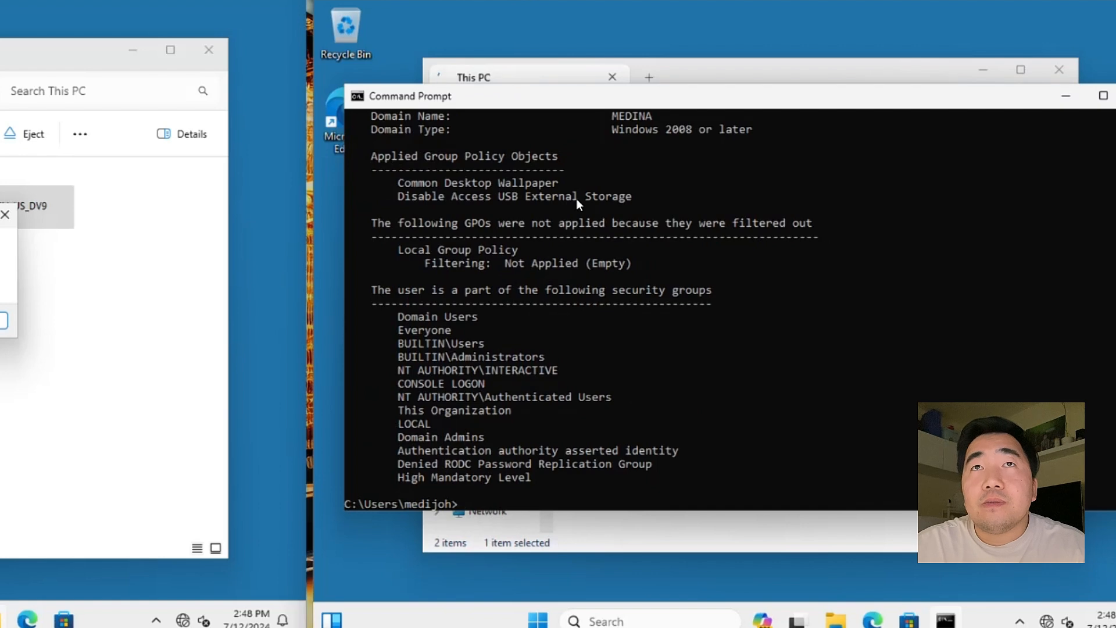
- Examine the Applied Group Policy Objects under the user settings in PC1WIN11's gpresult report
scroll(395, 225, up, 2)
drag(372, 232, 631, 278)
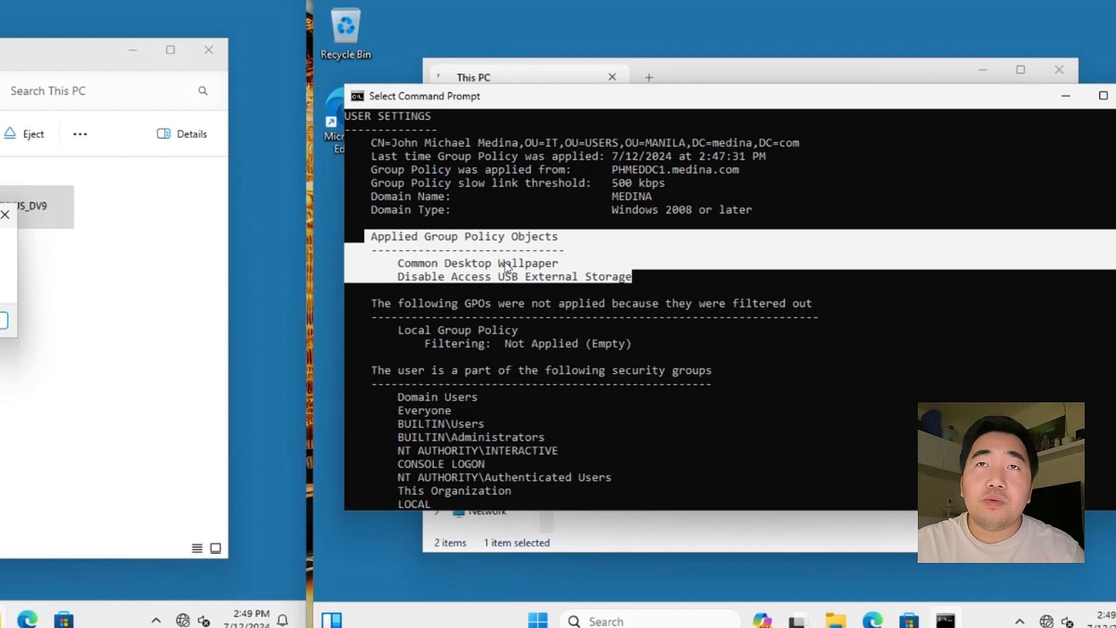
click(402, 265)
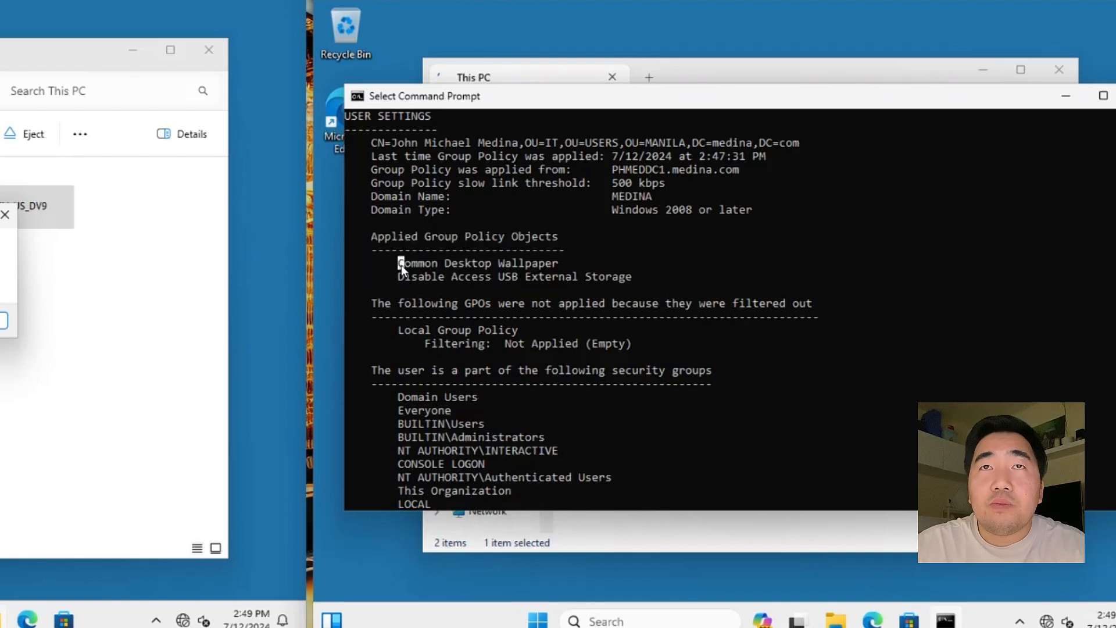
drag(397, 261, 467, 263)
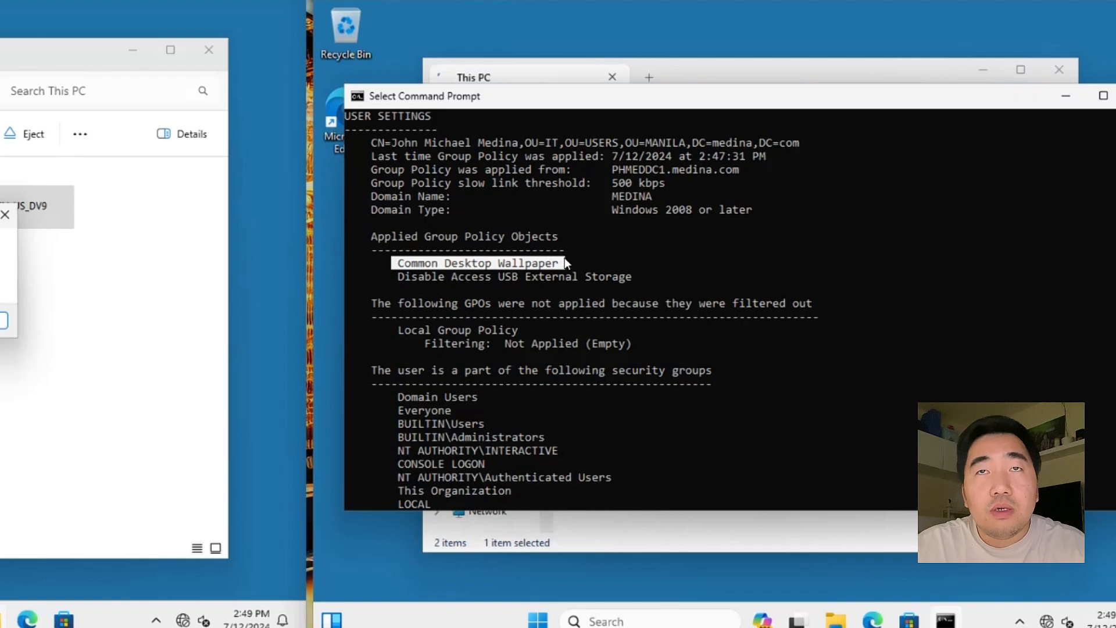
click(431, 277)
click(397, 277)
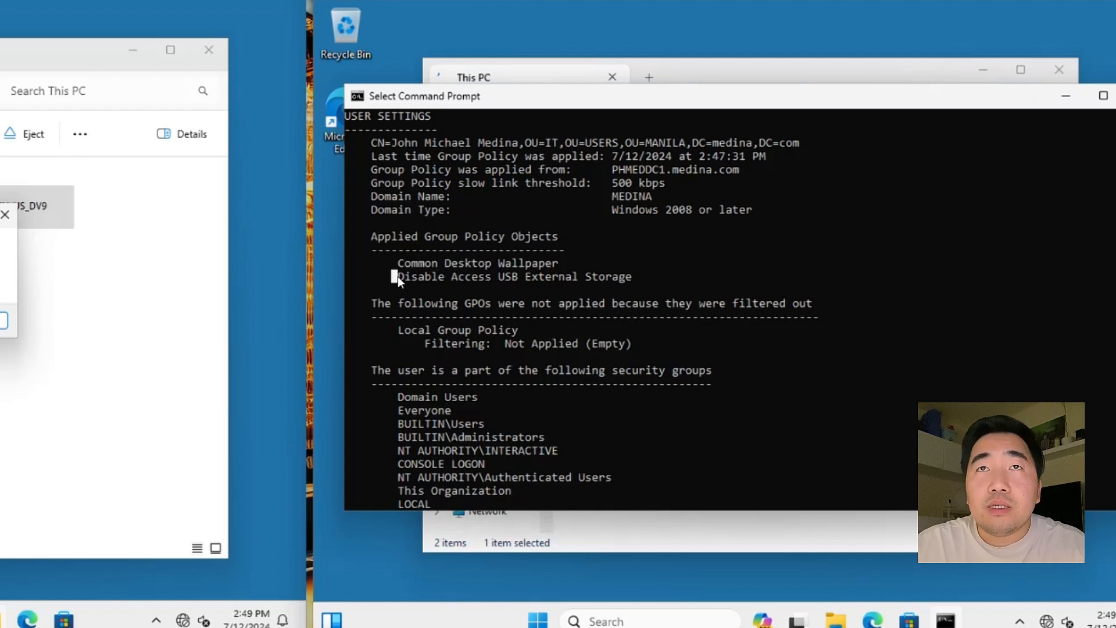
drag(399, 276, 468, 276)
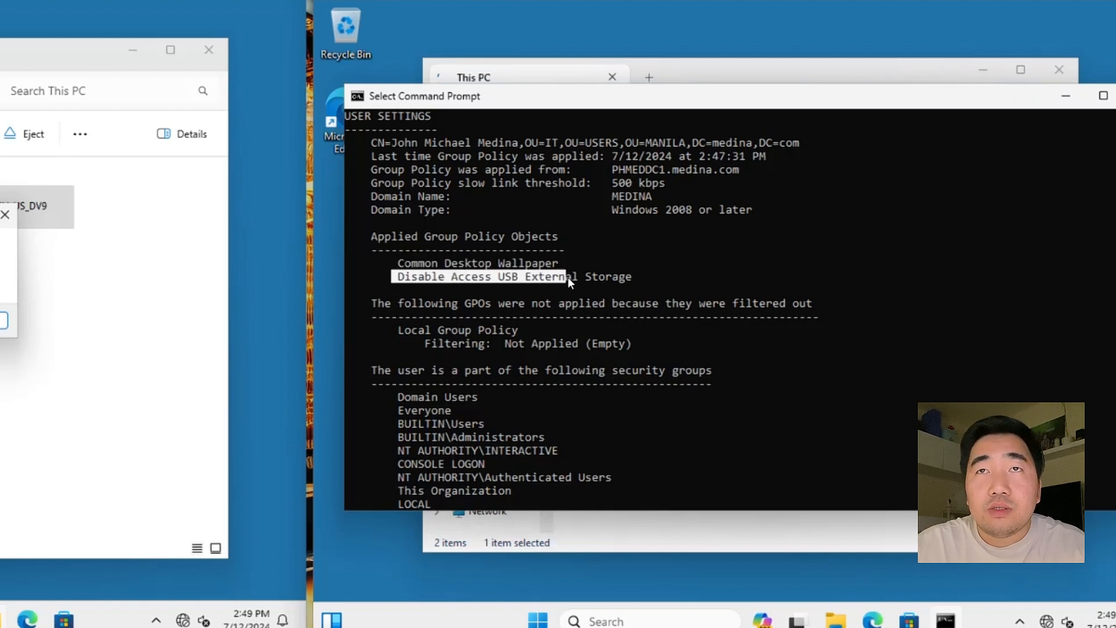
drag(568, 277, 592, 277)
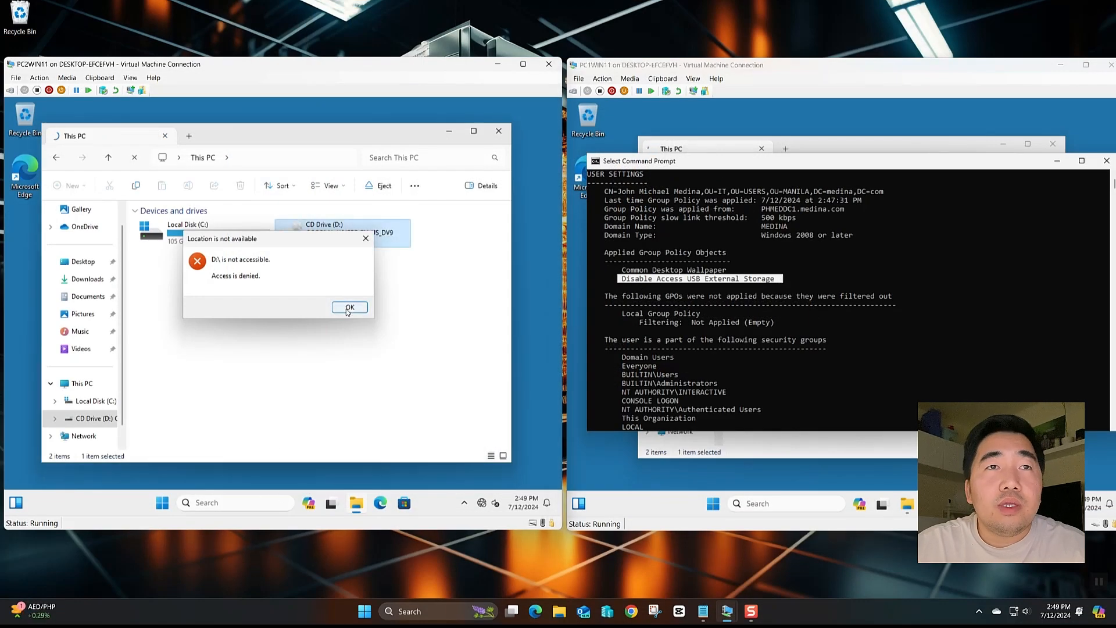
- Dismiss the drive error on PC2WIN11, open Command Prompt there and run gpresult /r
click(347, 308)
click(238, 501)
text(cmd)
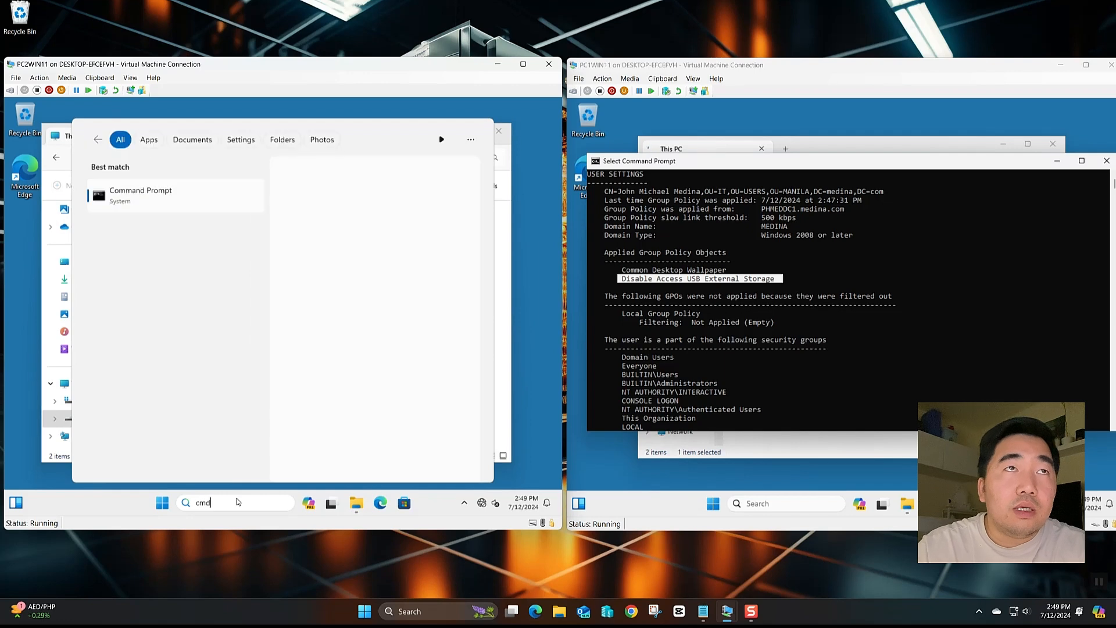
key(Return)
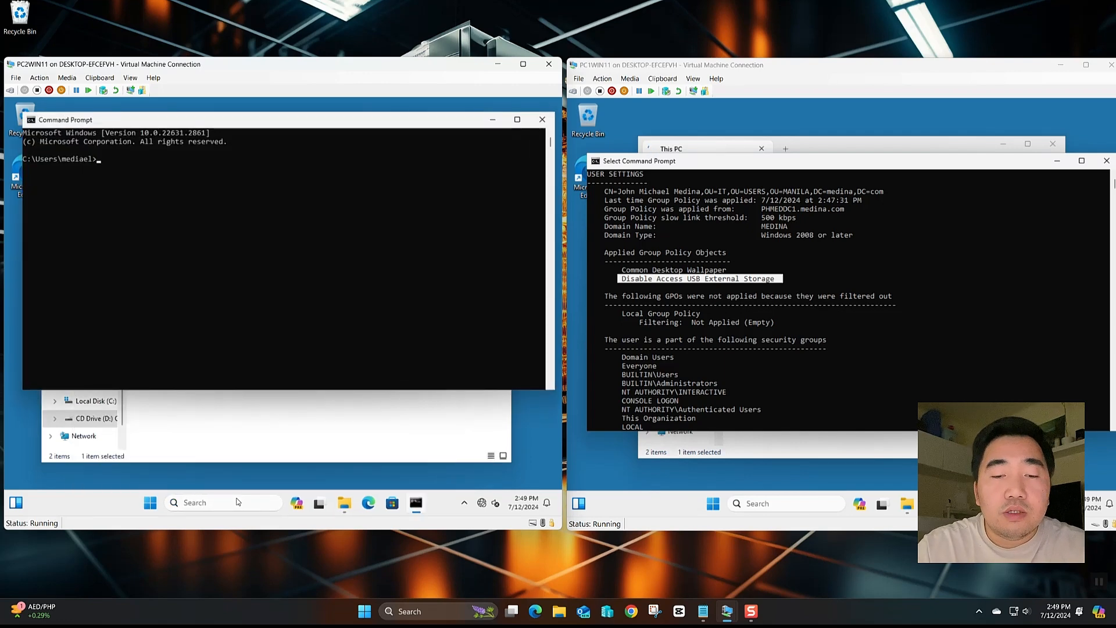
text(gpresult /r)
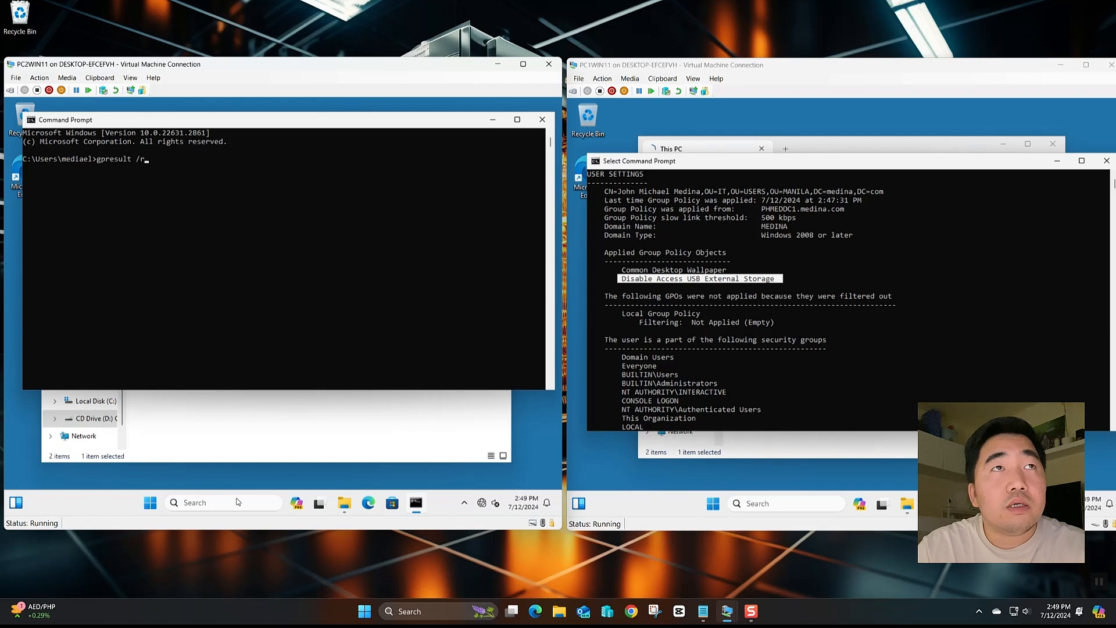
key(Return)
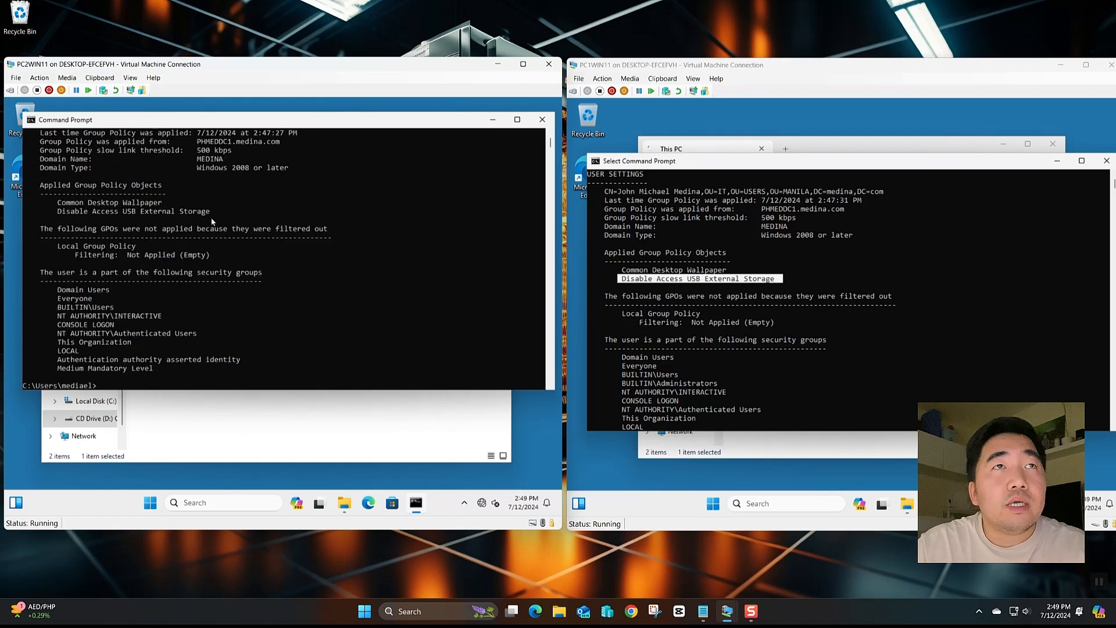
- Compare the Applied Group Policy Objects in the gpresult reports of PC2WIN11 and PC1WIN11
drag(213, 213, 37, 186)
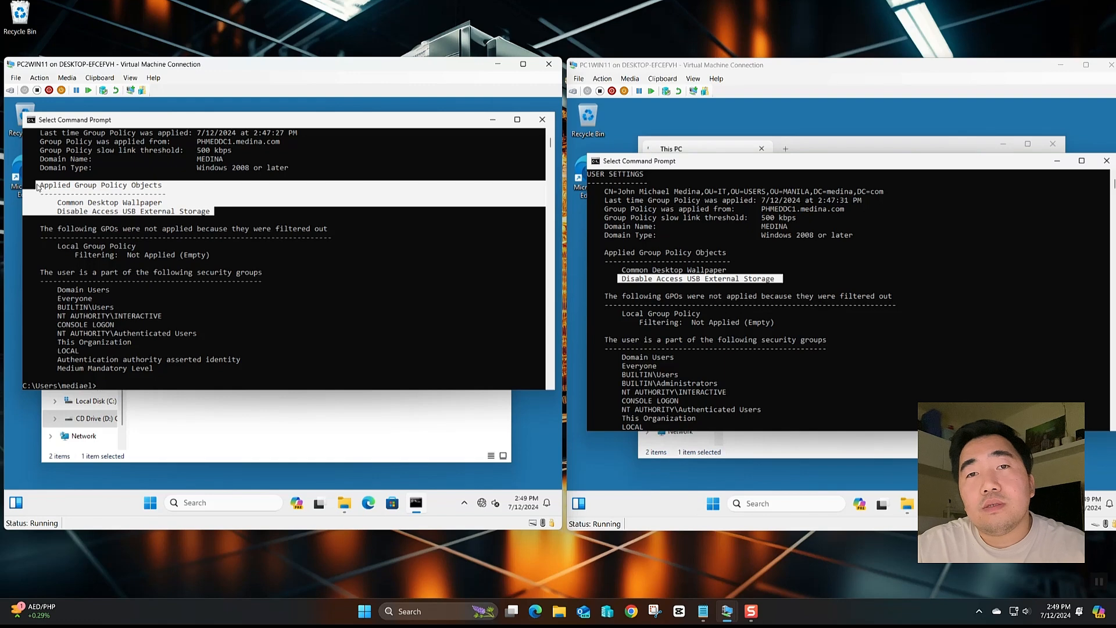
click(716, 280)
drag(768, 280, 629, 271)
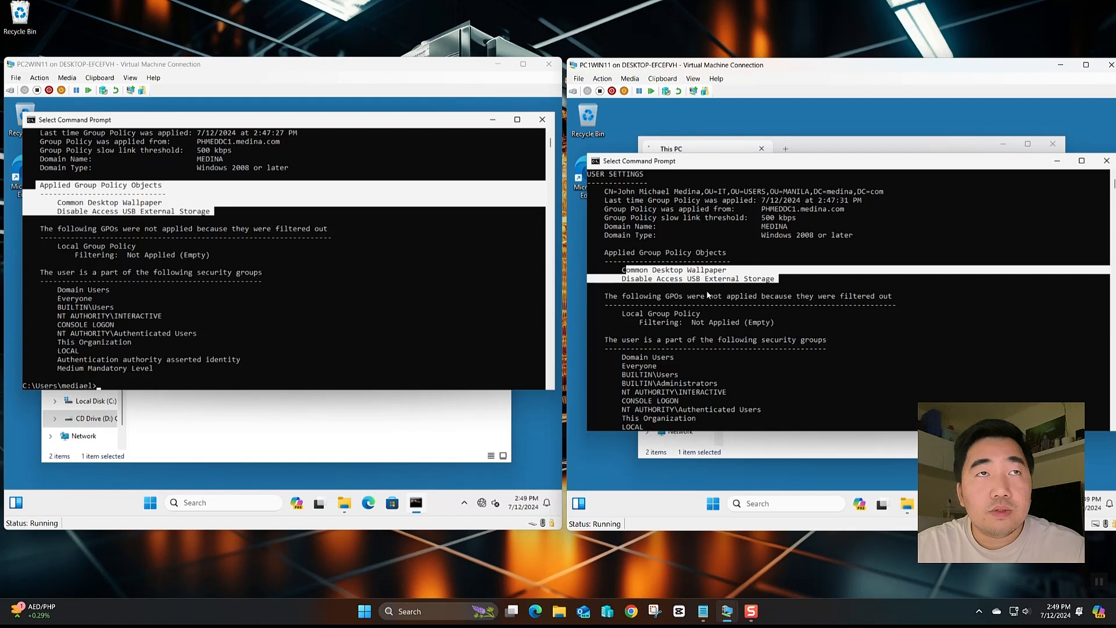
- Switch to the WINSERVER virtual machine and delete the Disable Access USB External Storage link from the USERS organizational unit
mouse_move(728, 615)
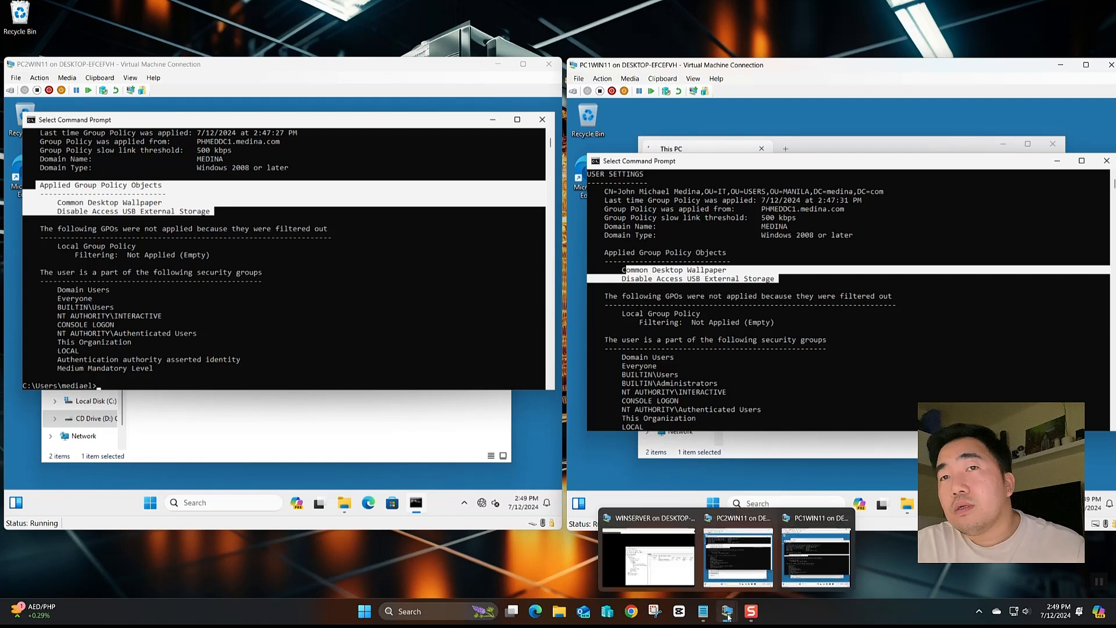
click(677, 573)
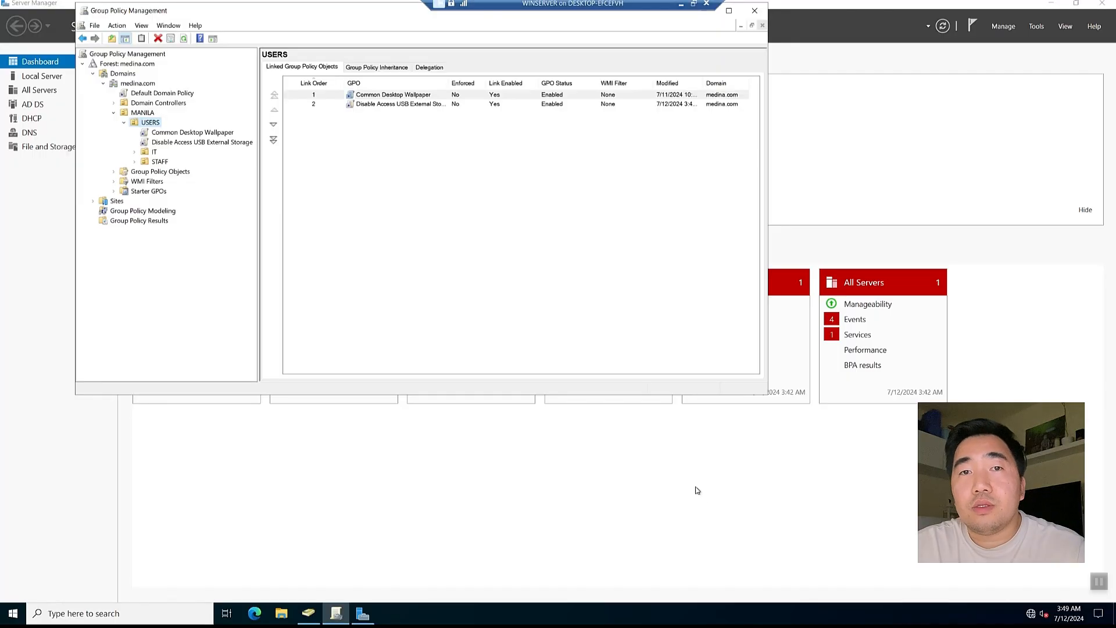
drag(335, 14, 481, 132)
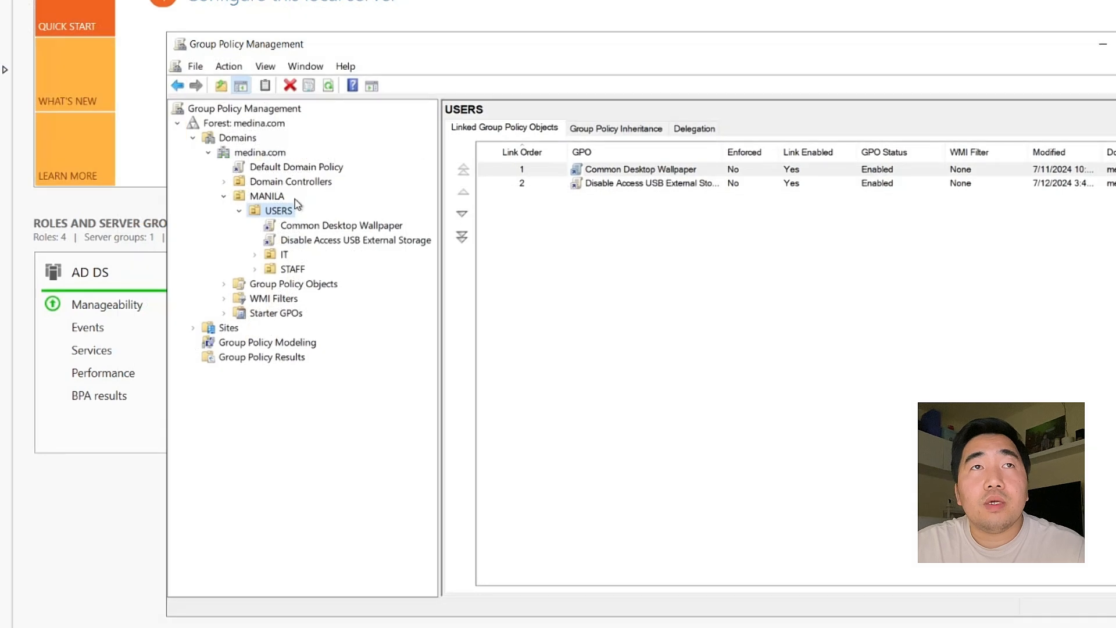
click(278, 210)
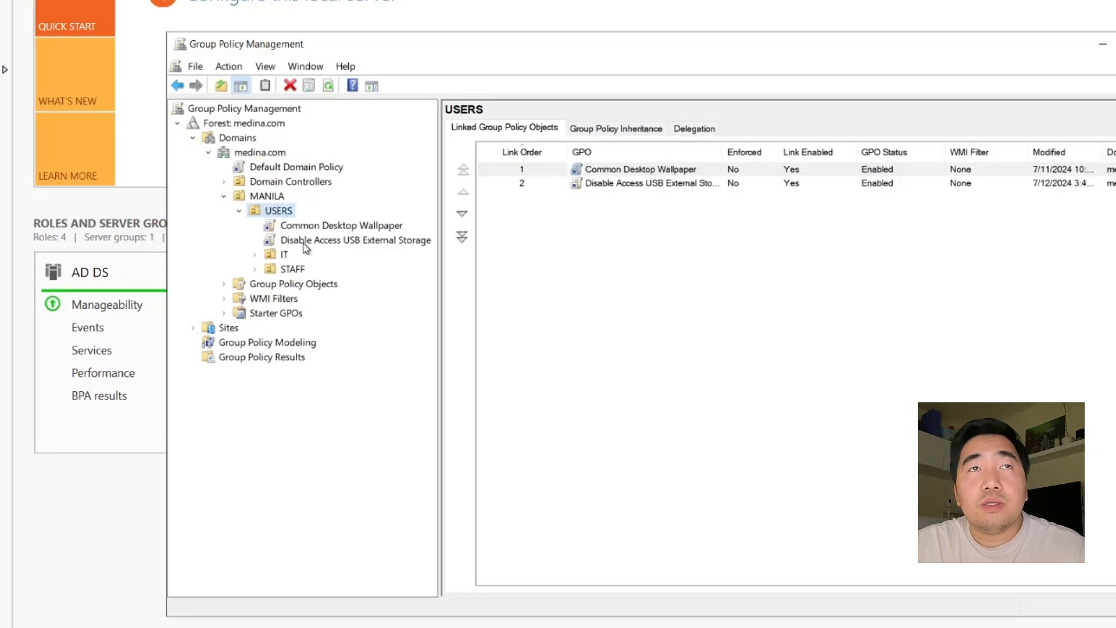
click(304, 243)
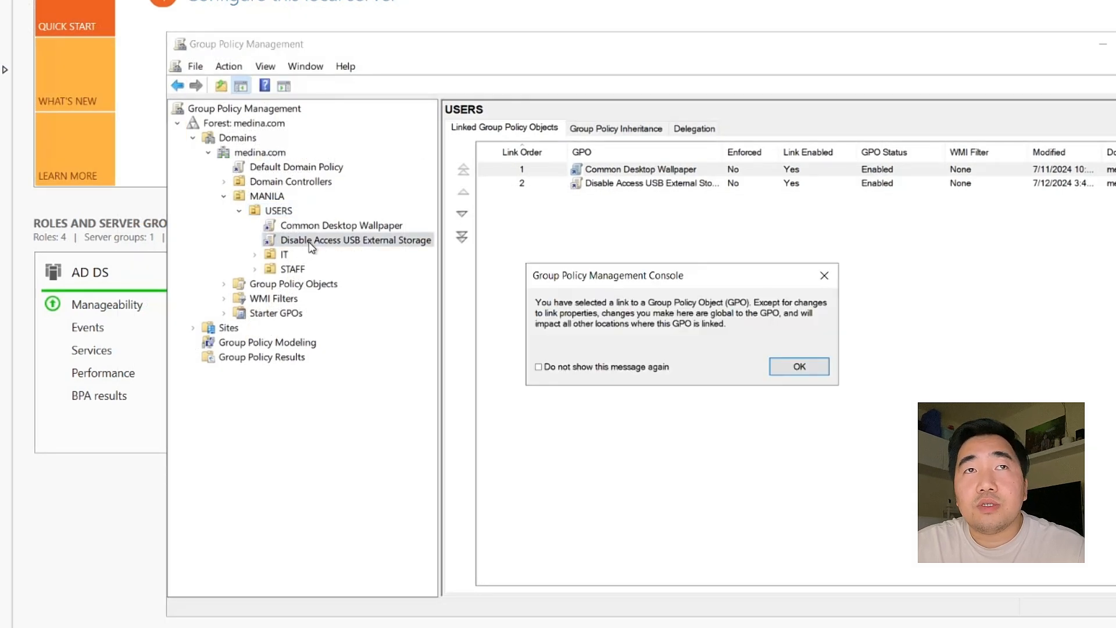
click(799, 367)
right_click(342, 242)
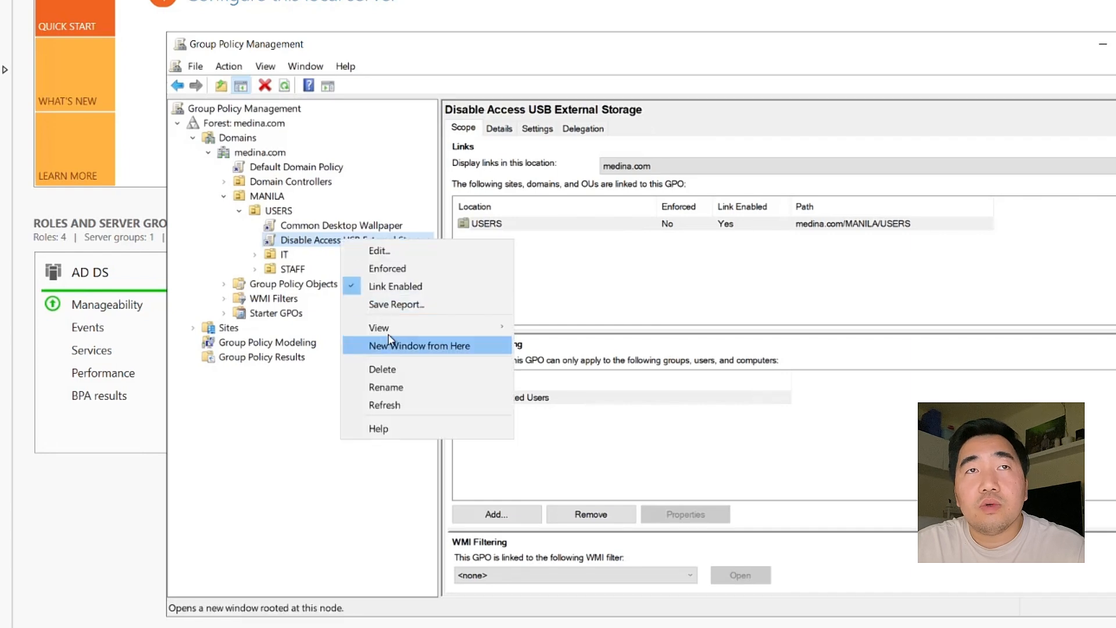
click(391, 370)
click(665, 374)
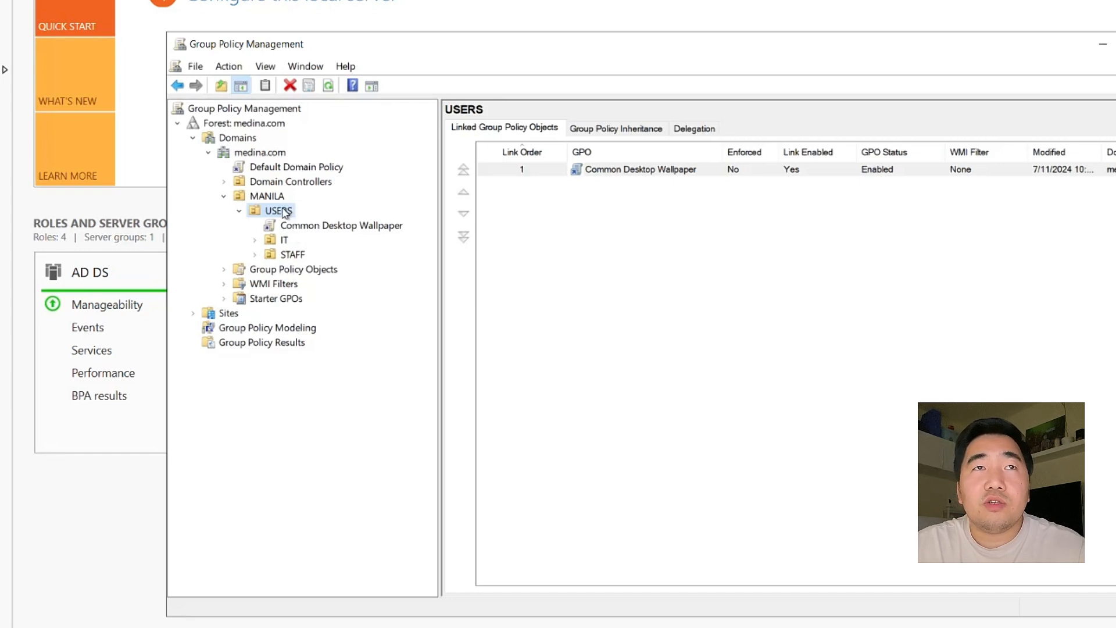
- Link the existing Disable Access USB External Storage policy to the STAFF organizational unit under MANILA > USERS, leaving IT without a link
click(287, 272)
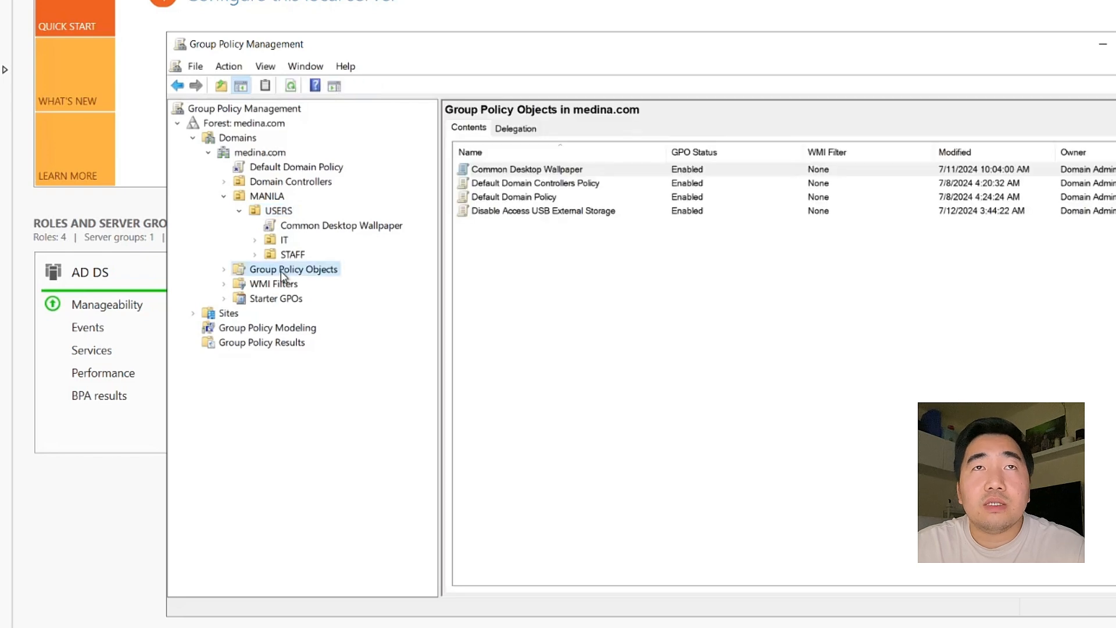
click(553, 214)
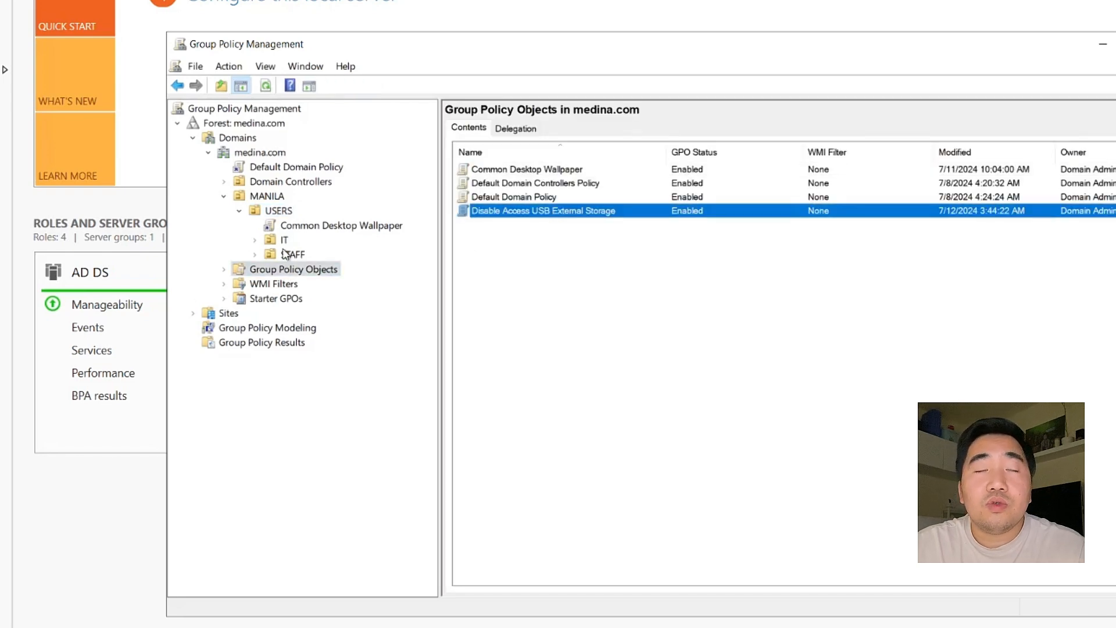
click(276, 256)
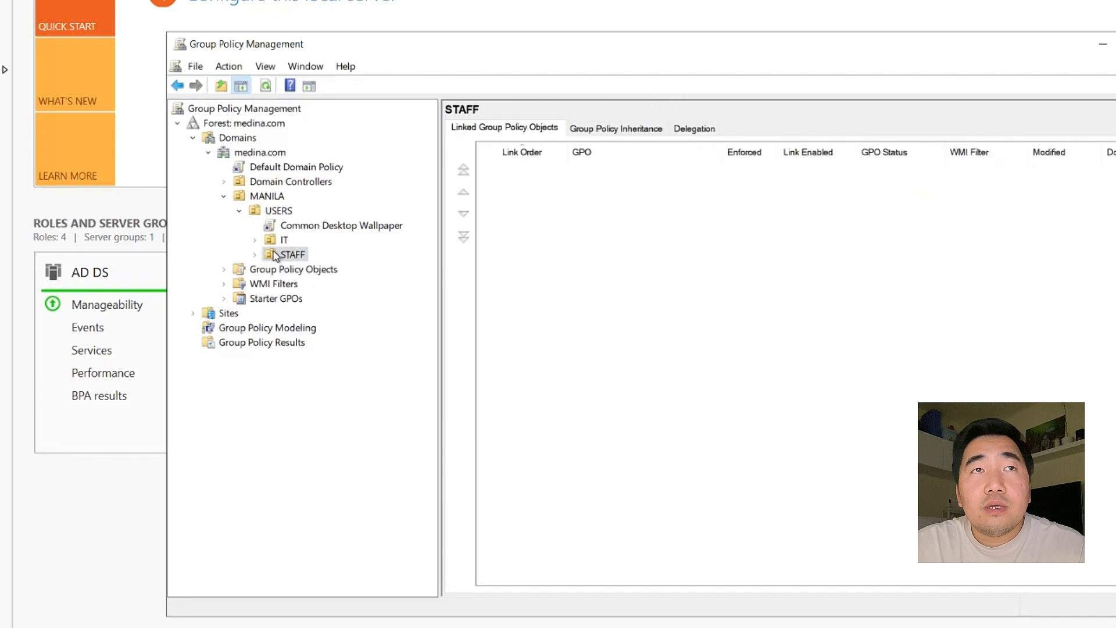
click(277, 244)
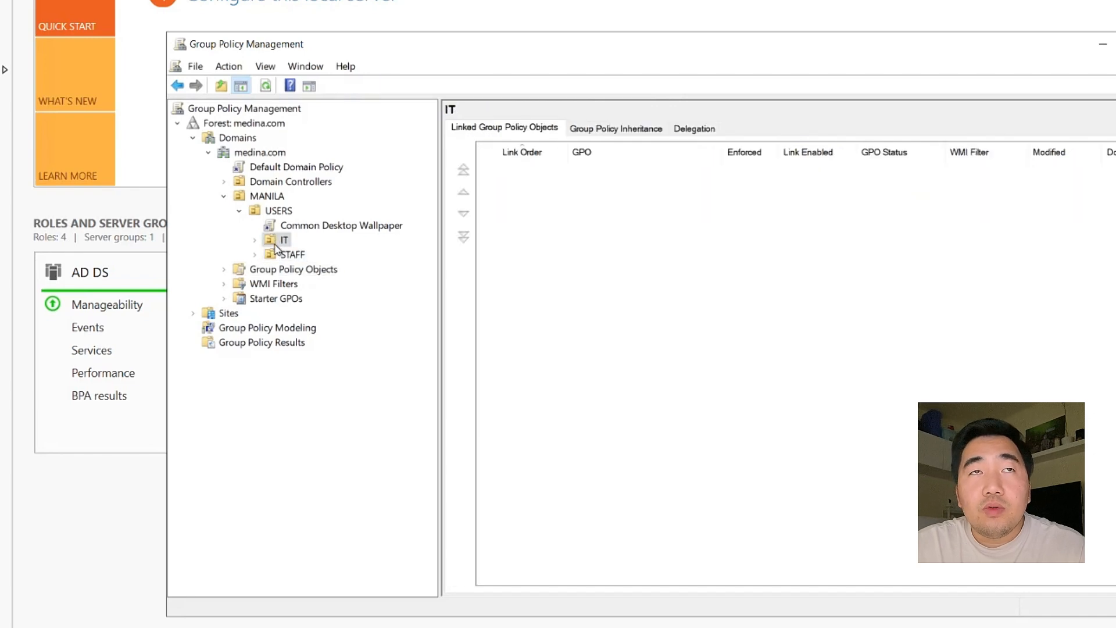
click(282, 256)
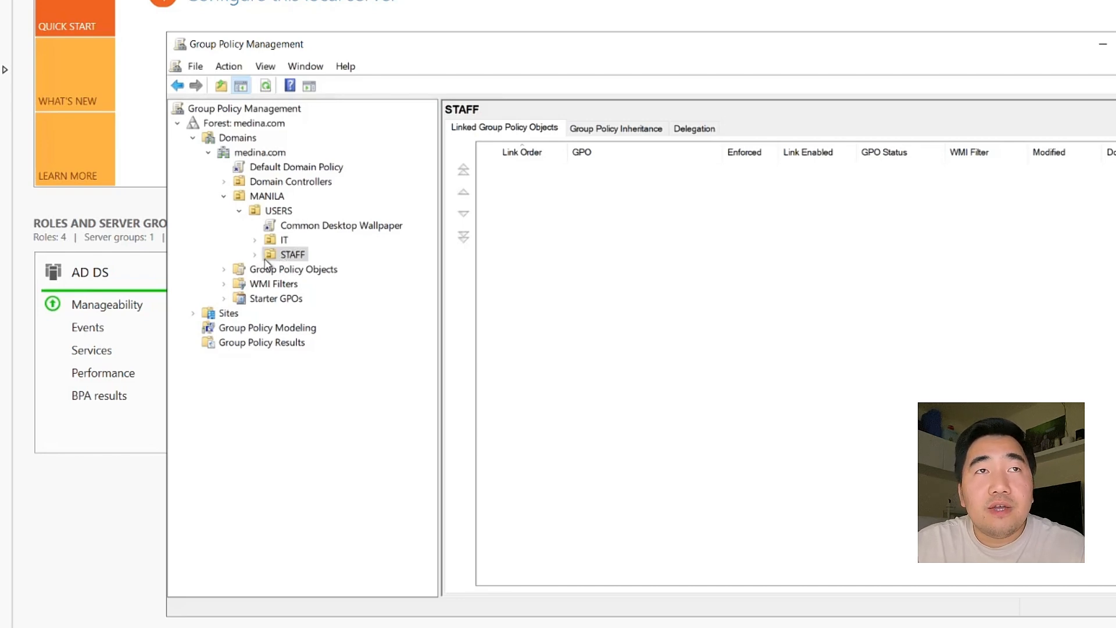
click(256, 255)
right_click(281, 255)
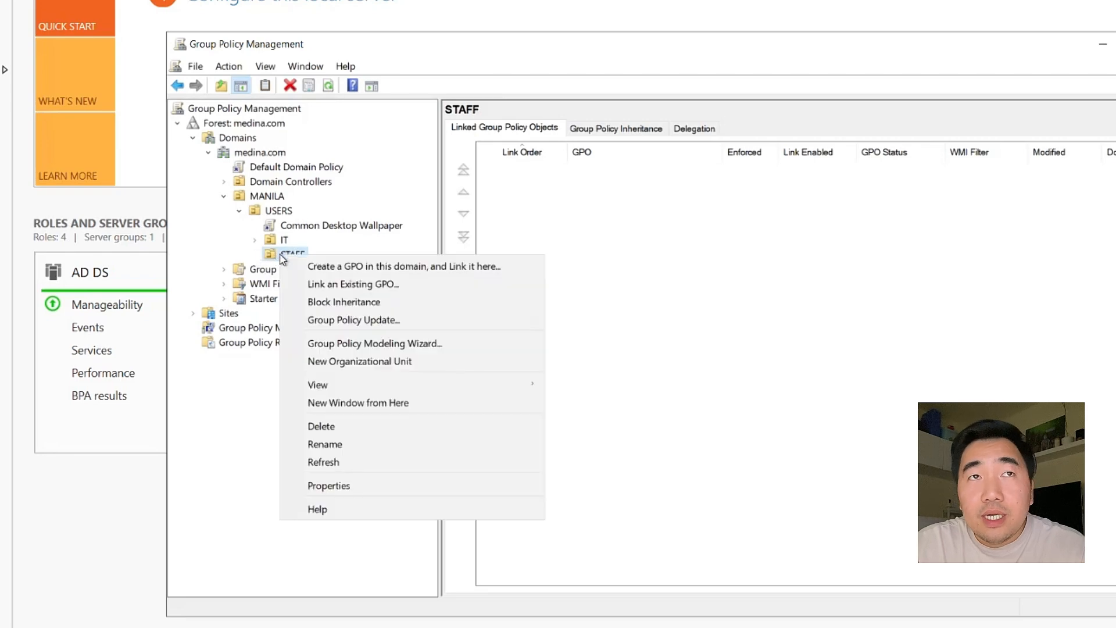
click(330, 285)
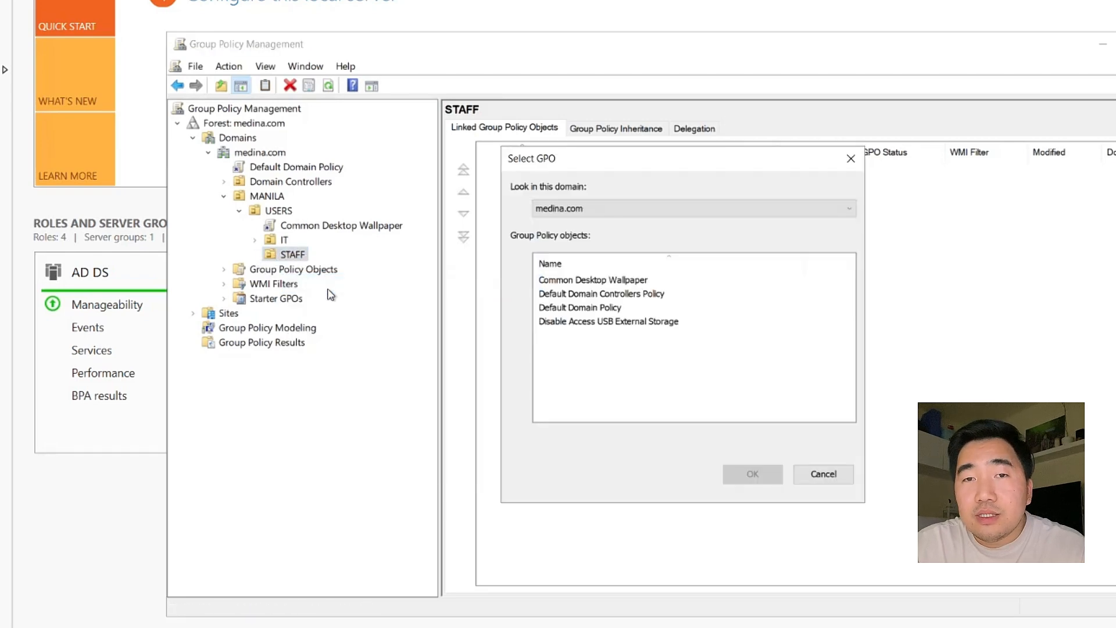
click(618, 323)
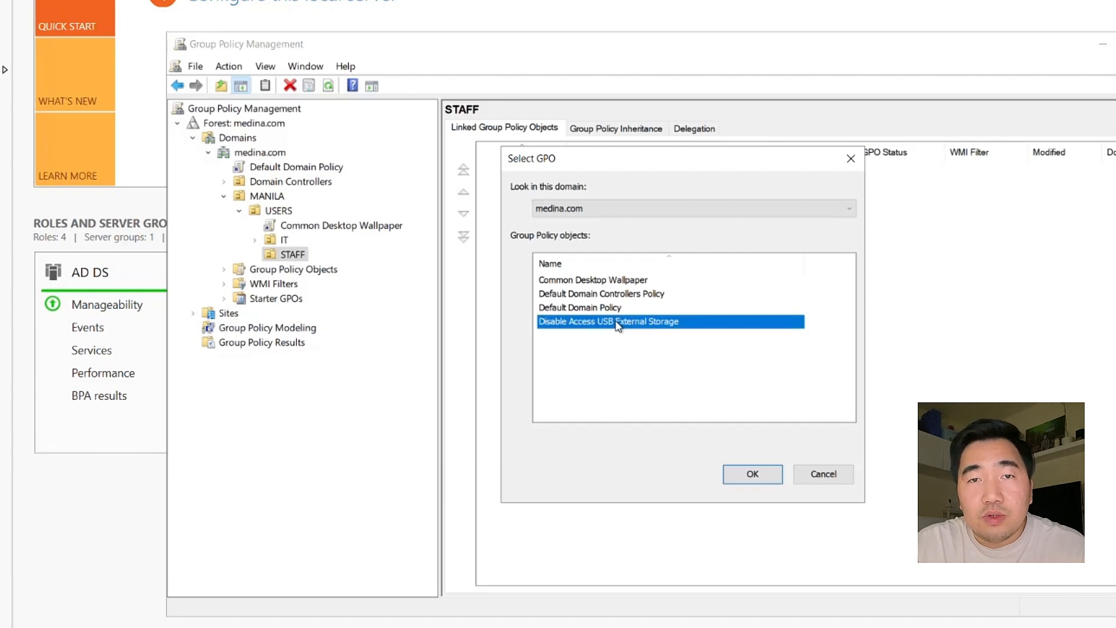
click(765, 480)
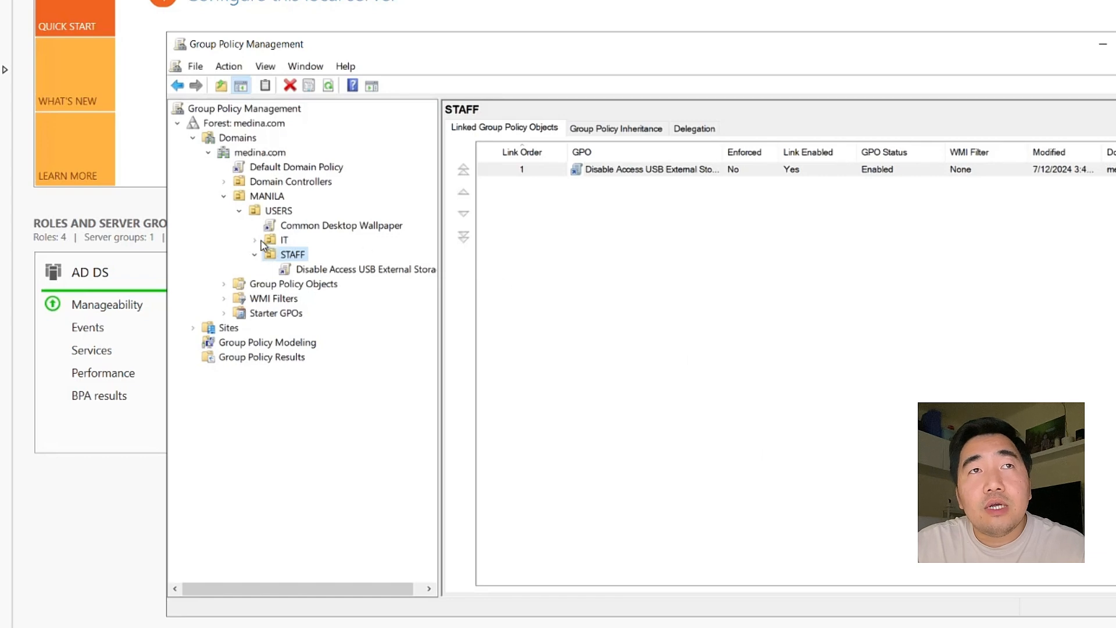
click(283, 241)
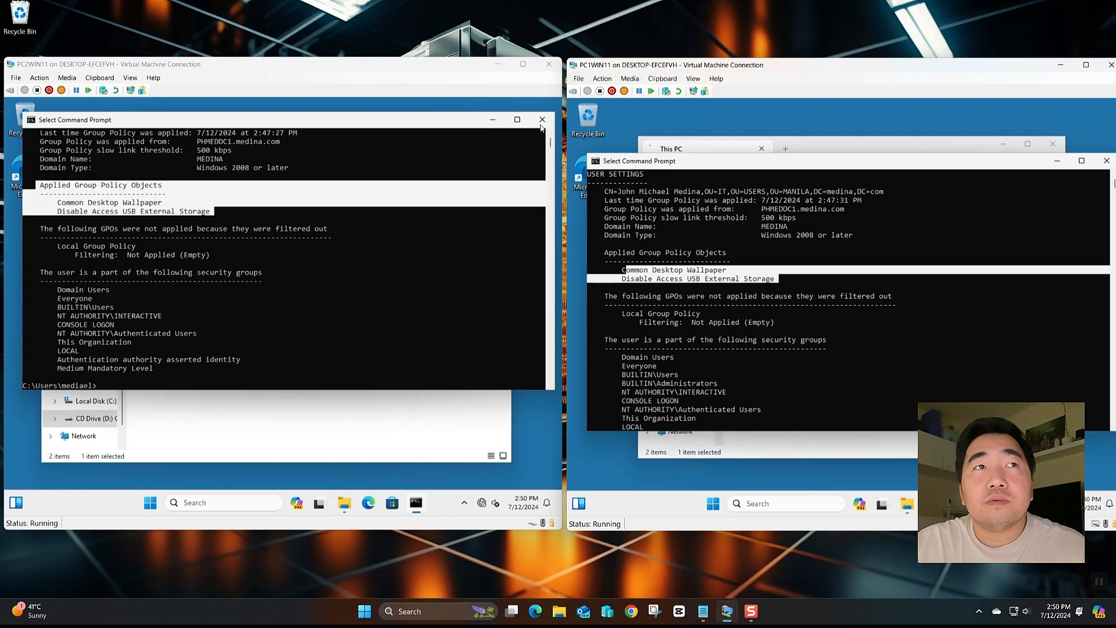
- Switch to the PC1WIN11 virtual machine and run gpupdate /force in its Command Prompt
text(gpupda)
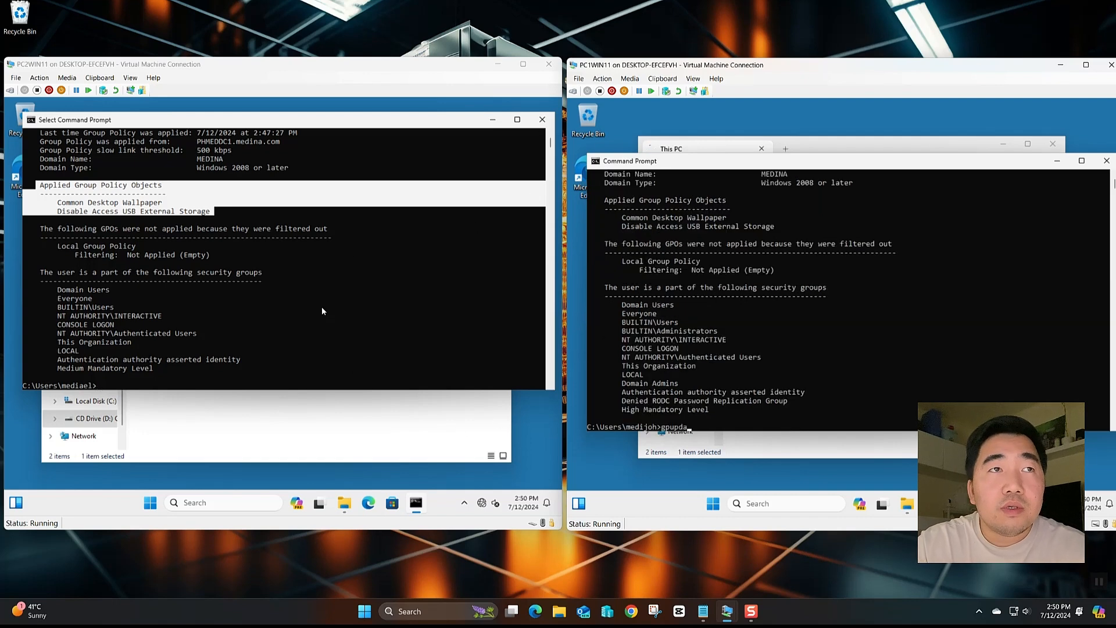
text( /r)
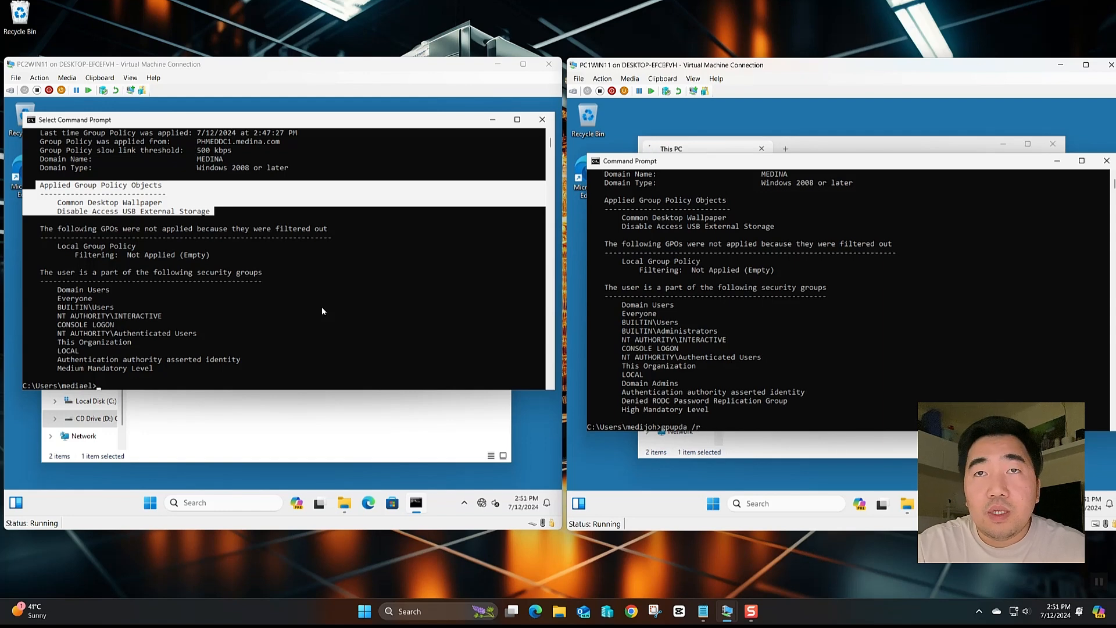
key(BackSpace)
key(BackSpace)
key(BackSpace)
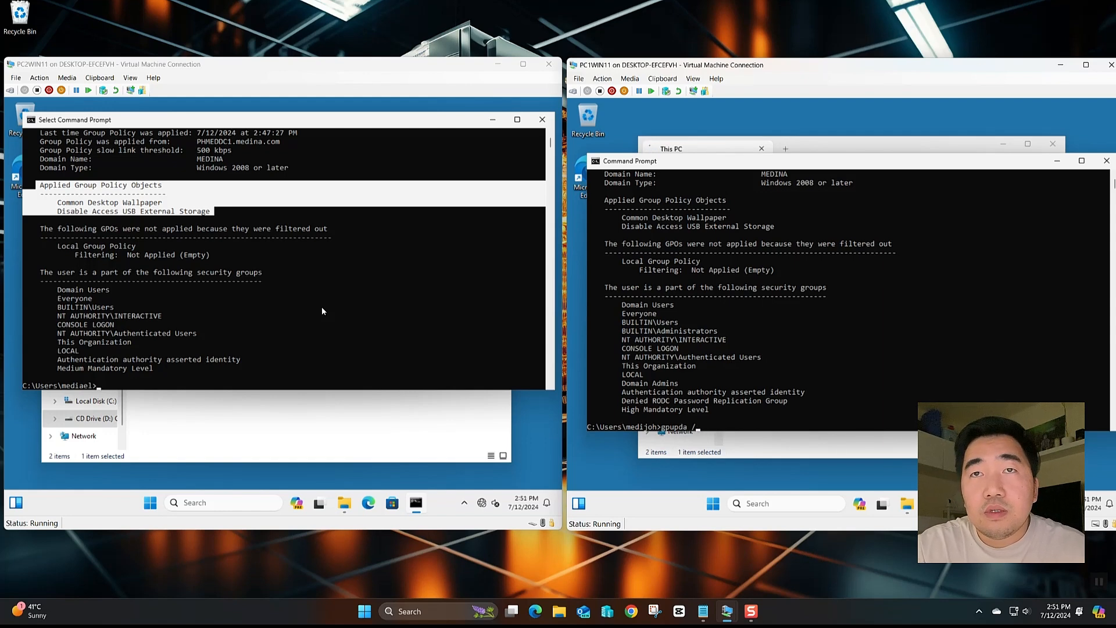
text(t)
key(BackSpace)
text(ate /force)
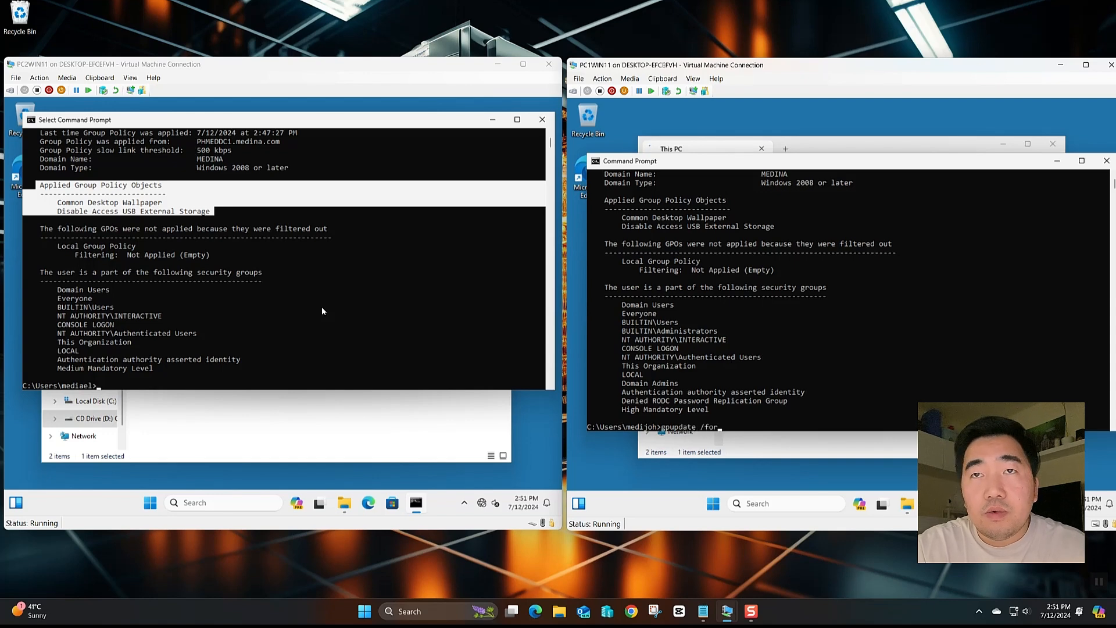
key(Return)
- Run gpupdate /force in PC2WIN11's Command Prompt as well
click(311, 302)
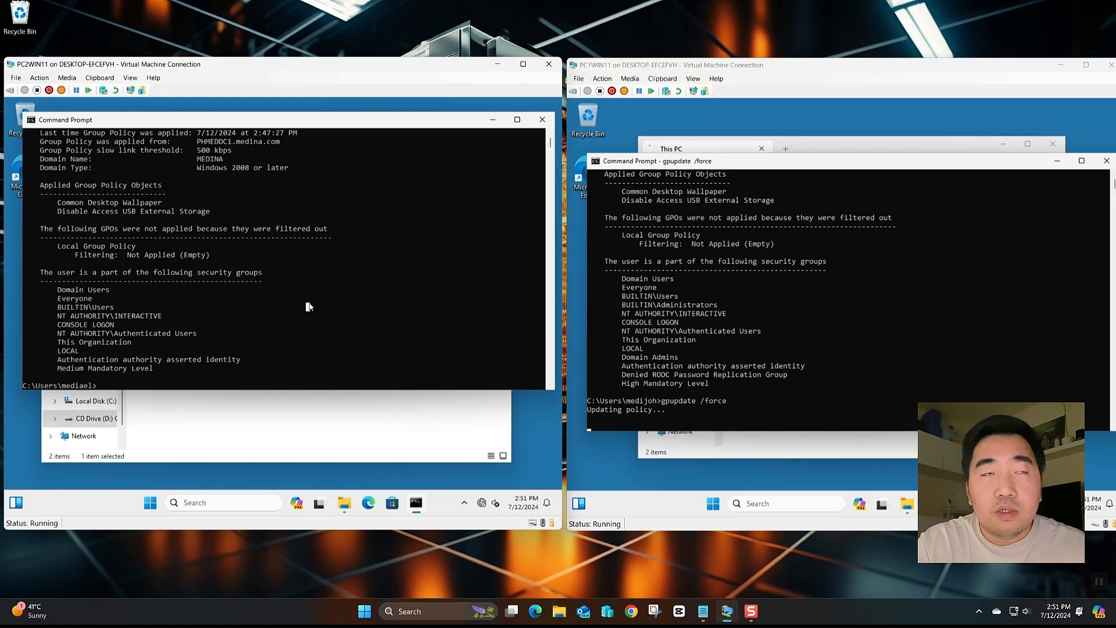
text(gpupdate /force)
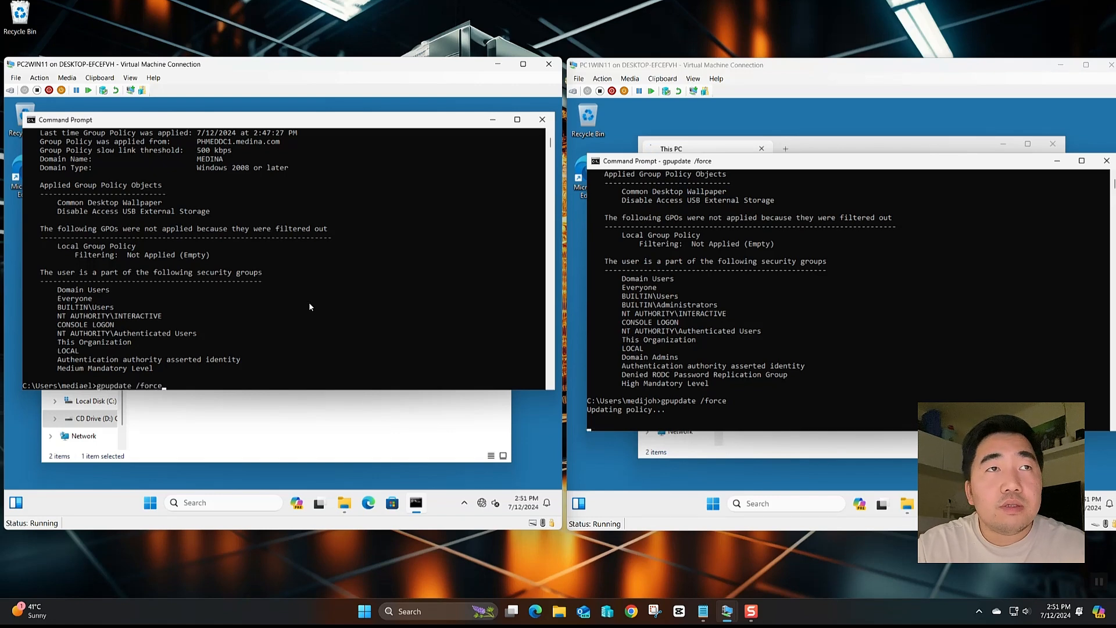
key(Return)
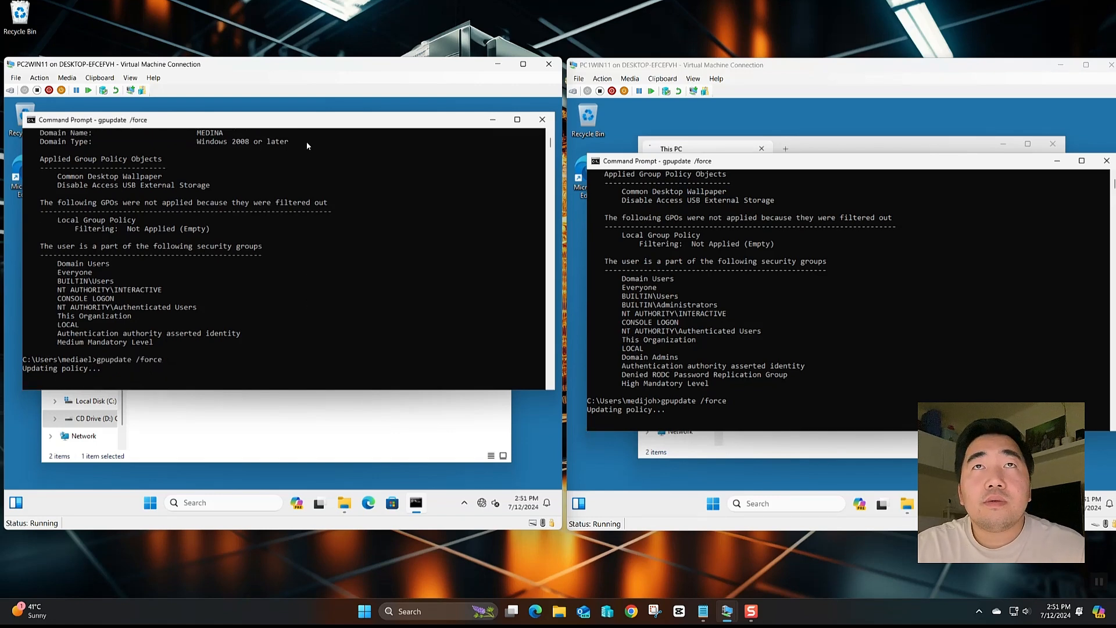
- Sign the current users out of PC1WIN11 and PC2WIN11
click(1066, 146)
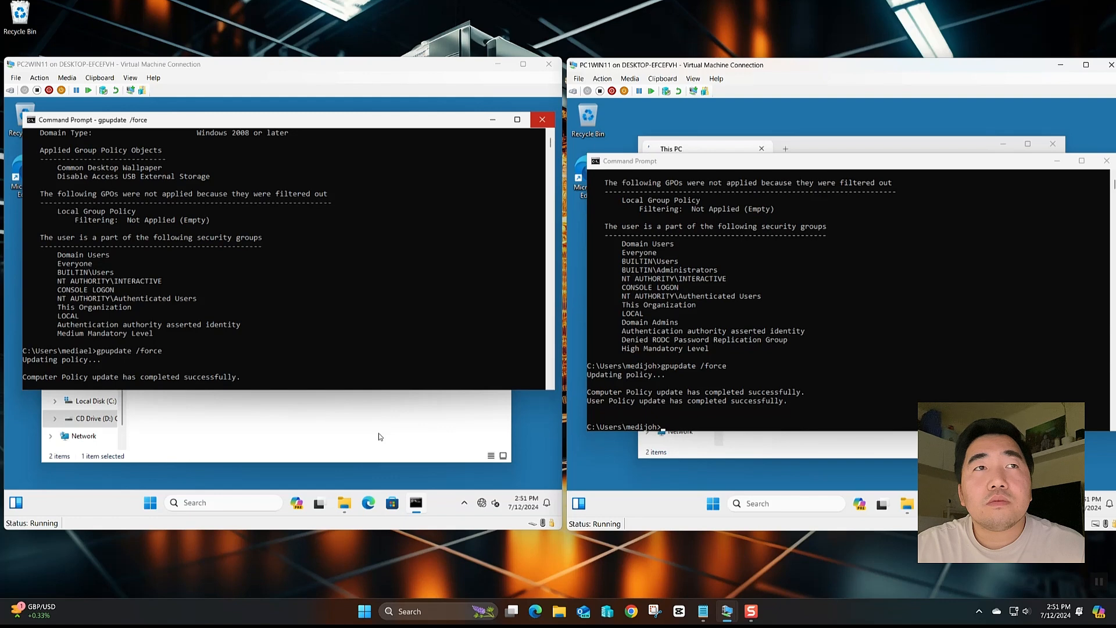
click(713, 504)
click(717, 468)
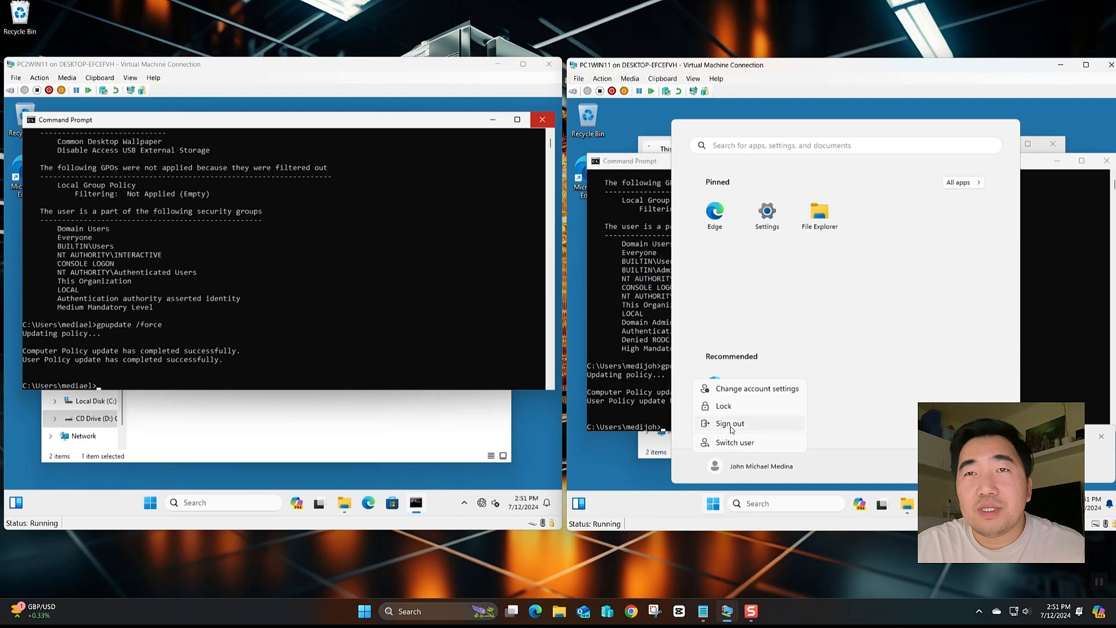
click(731, 429)
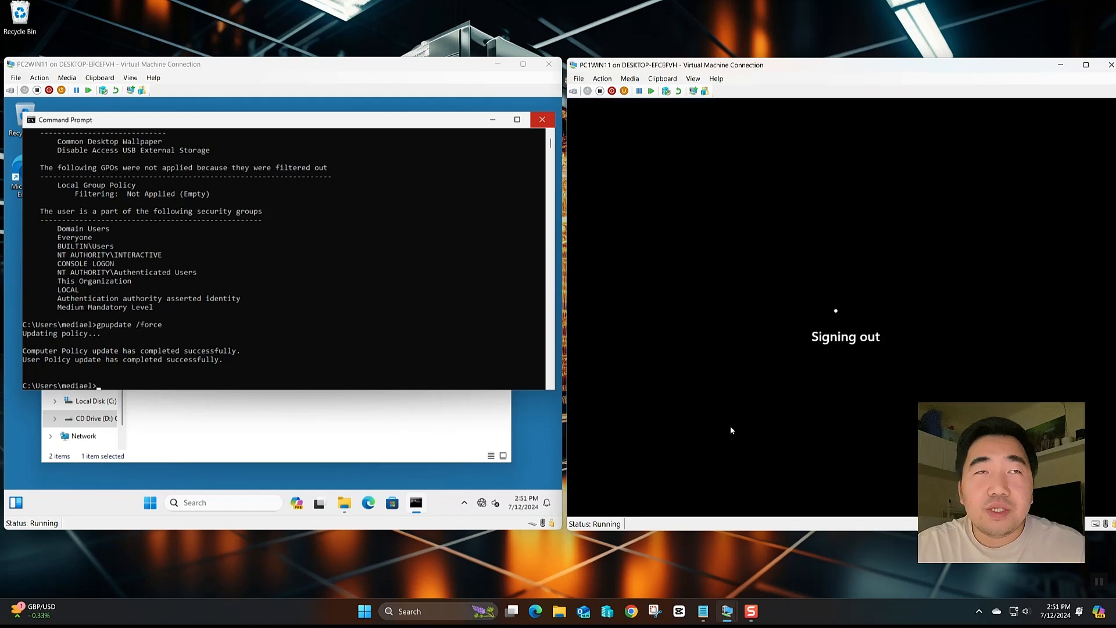
click(153, 495)
click(174, 464)
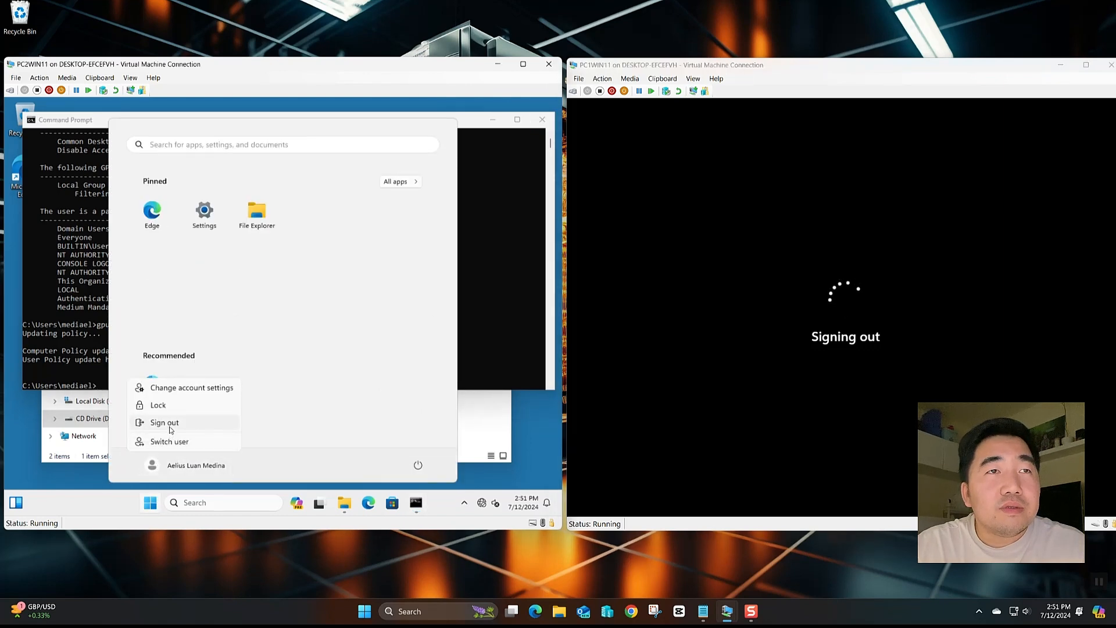
click(169, 427)
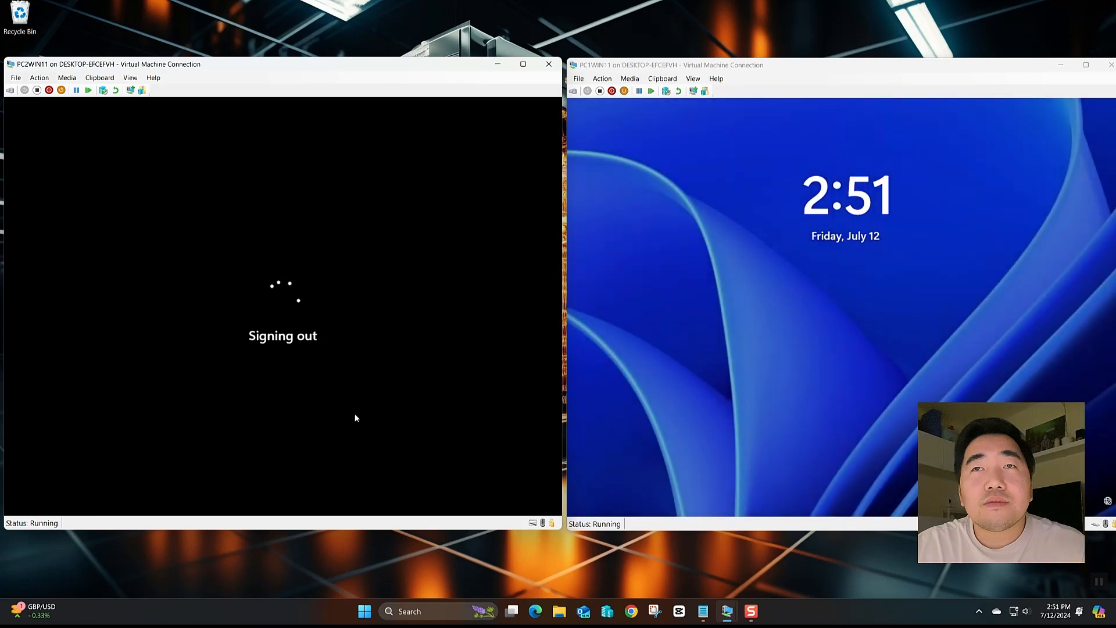
- Sign back in to PC1WIN11 with the same account by entering the account password
click(805, 420)
click(805, 419)
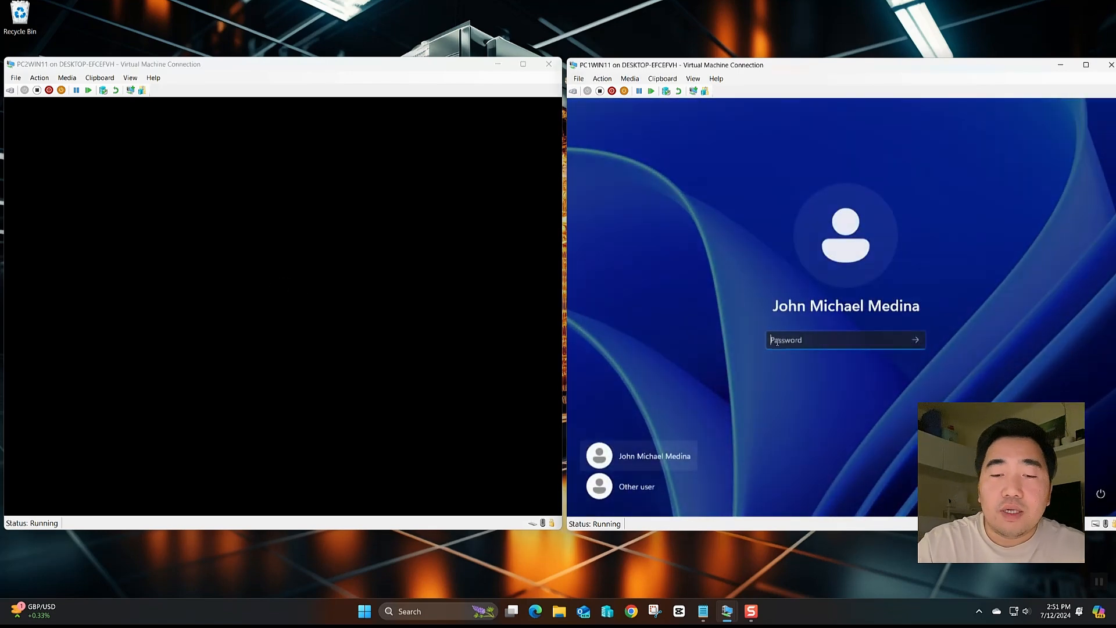
text(p••••••)
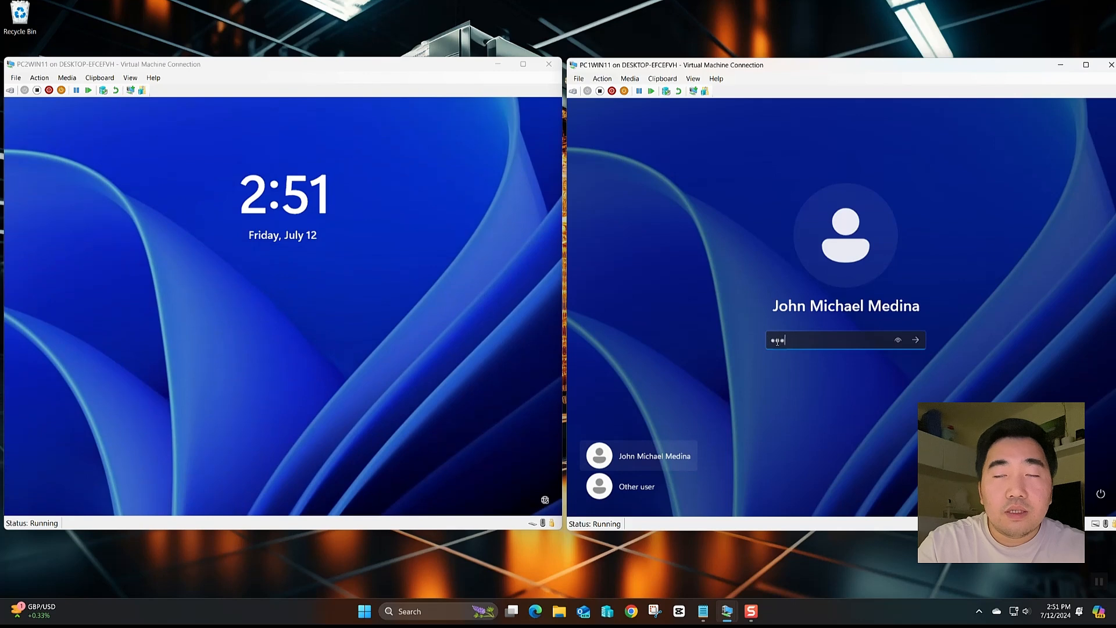
key(BackSpace)
key(BackSpace)
key(BackSpace)
key(BackSpace)
key(BackSpace)
key(BackSpace)
key(BackSpace)
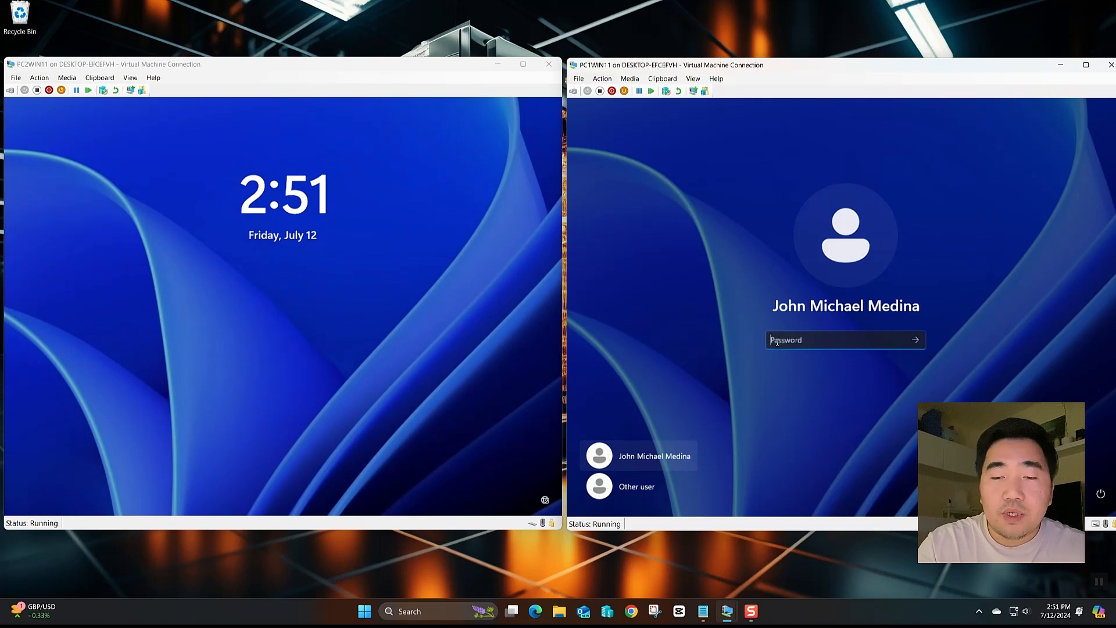
text(••••••••)
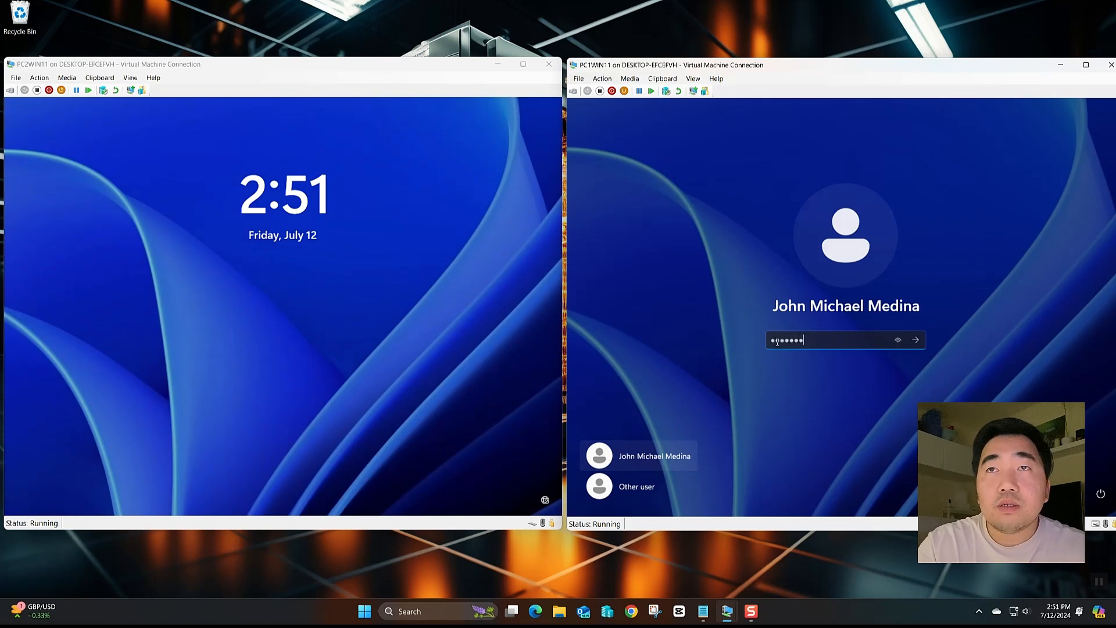
key(Return)
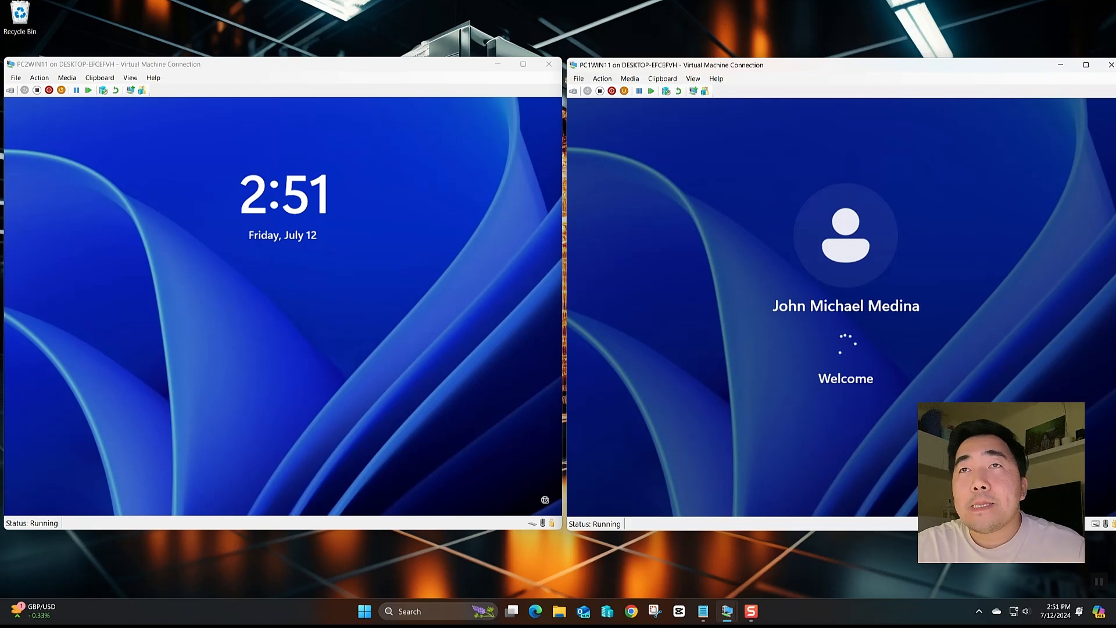
- Sign back in to PC2WIN11 with the same account by entering the account password
click(470, 359)
click(281, 381)
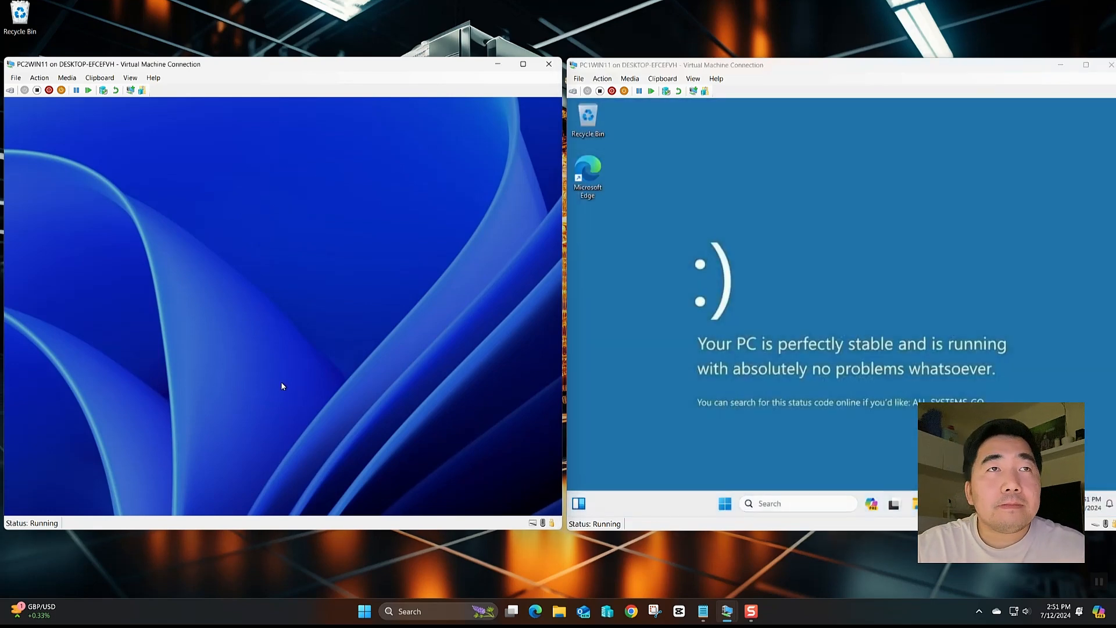
text(••••)
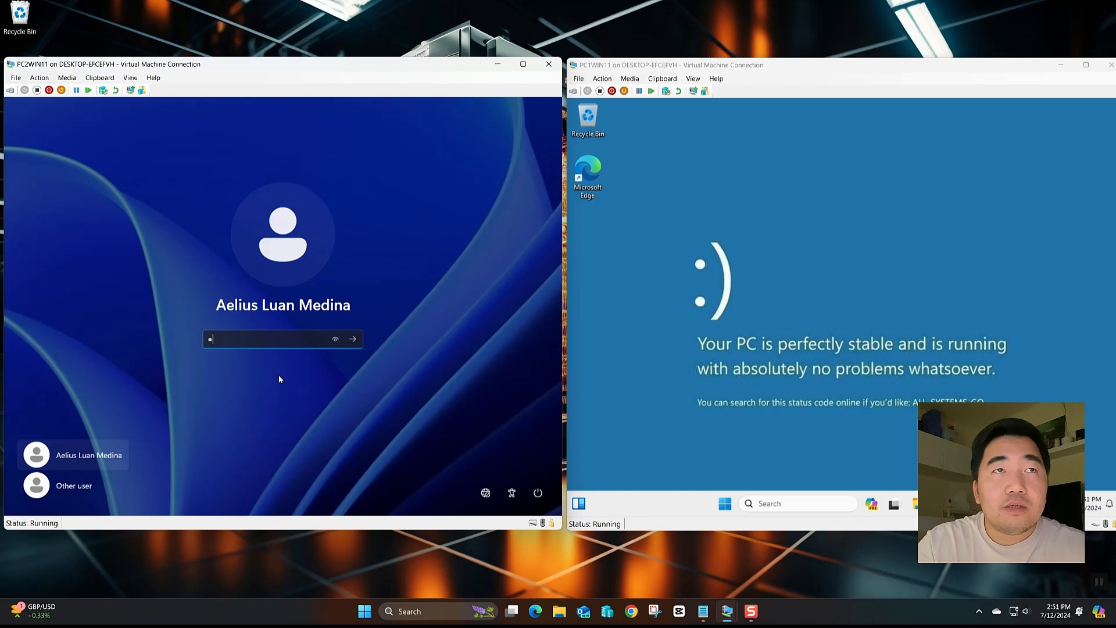
text(••••)
key(Return)
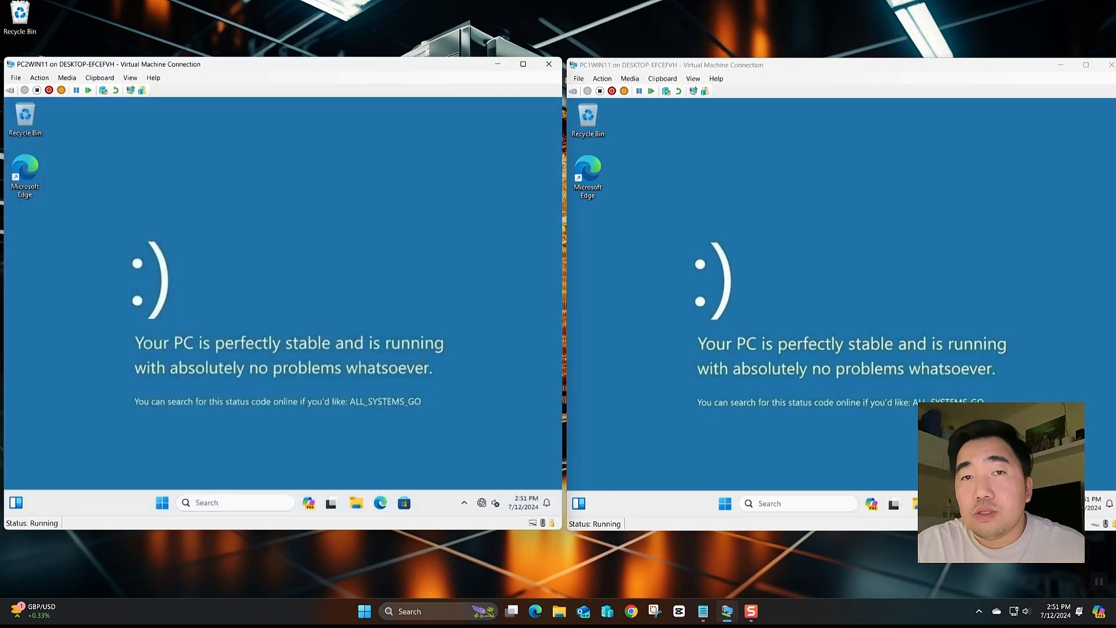
- Test access to DVD Drive (D:) on PC1WIN11 by browsing its contents and launching it from This PC
click(899, 354)
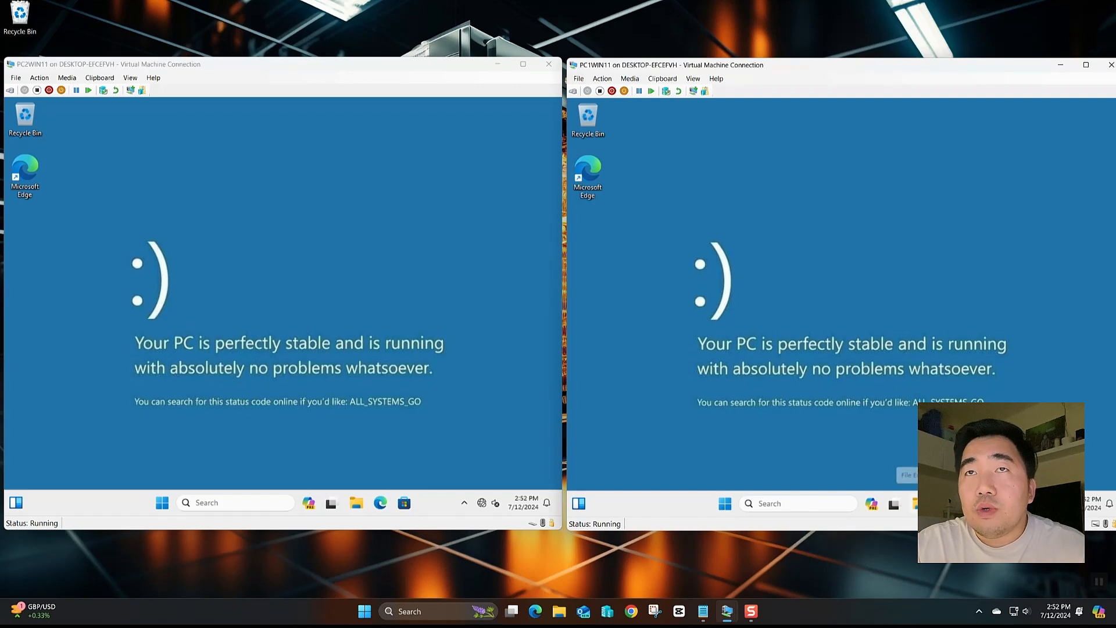
key(super+e)
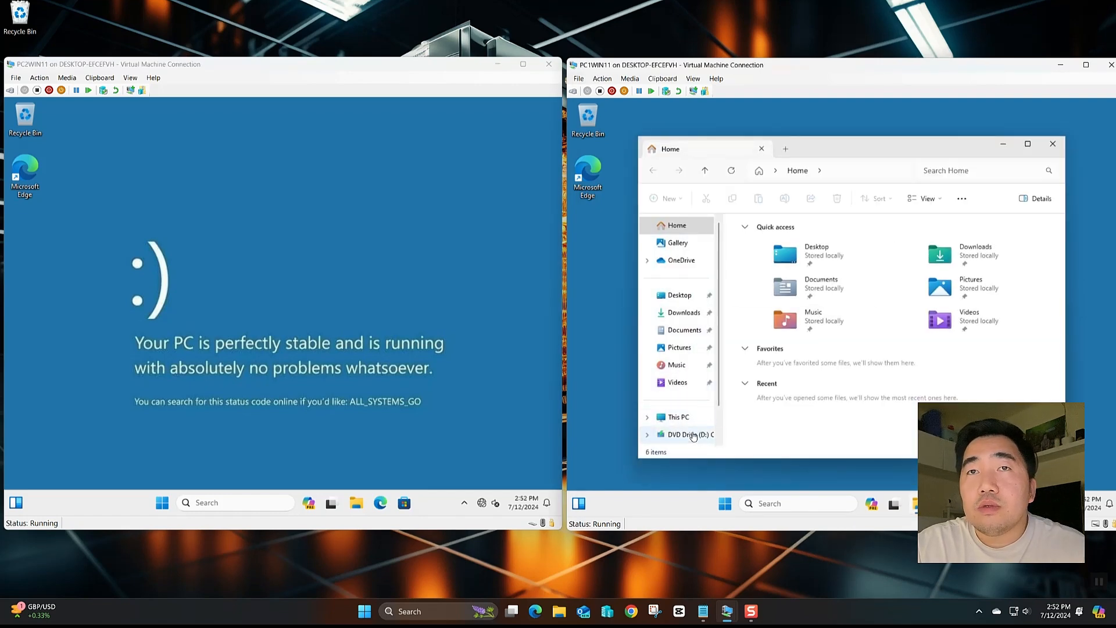
click(689, 435)
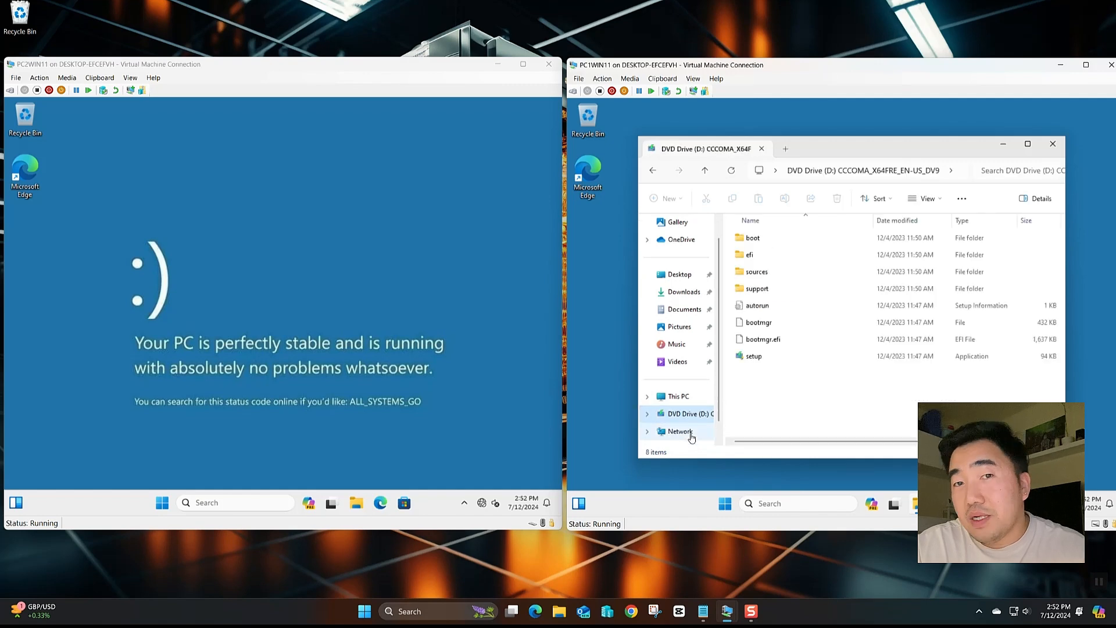
click(671, 406)
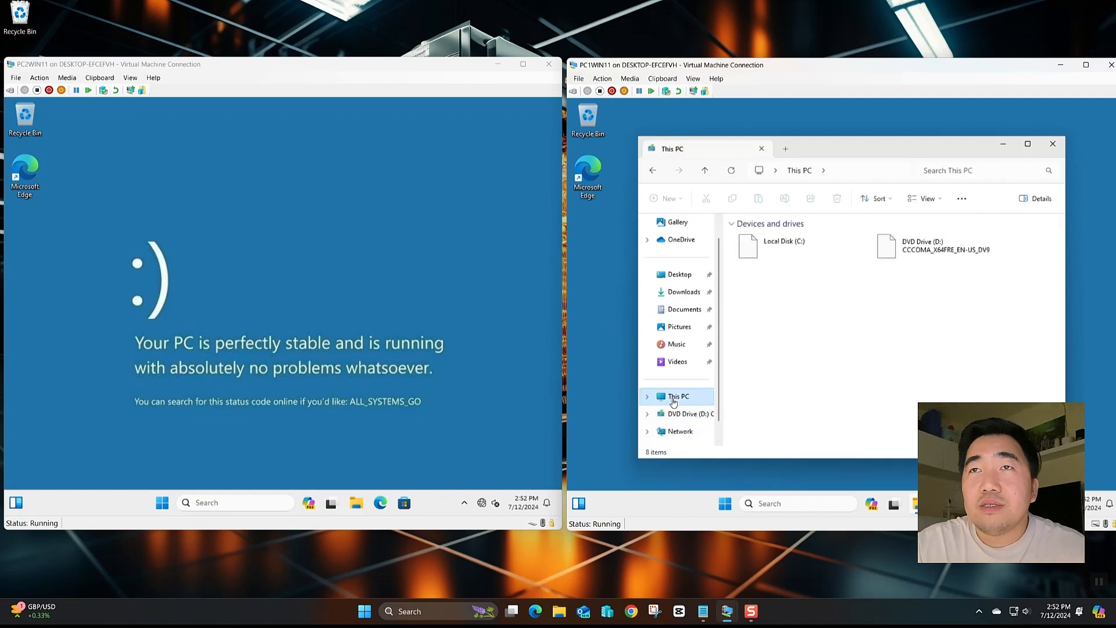
double_click(886, 235)
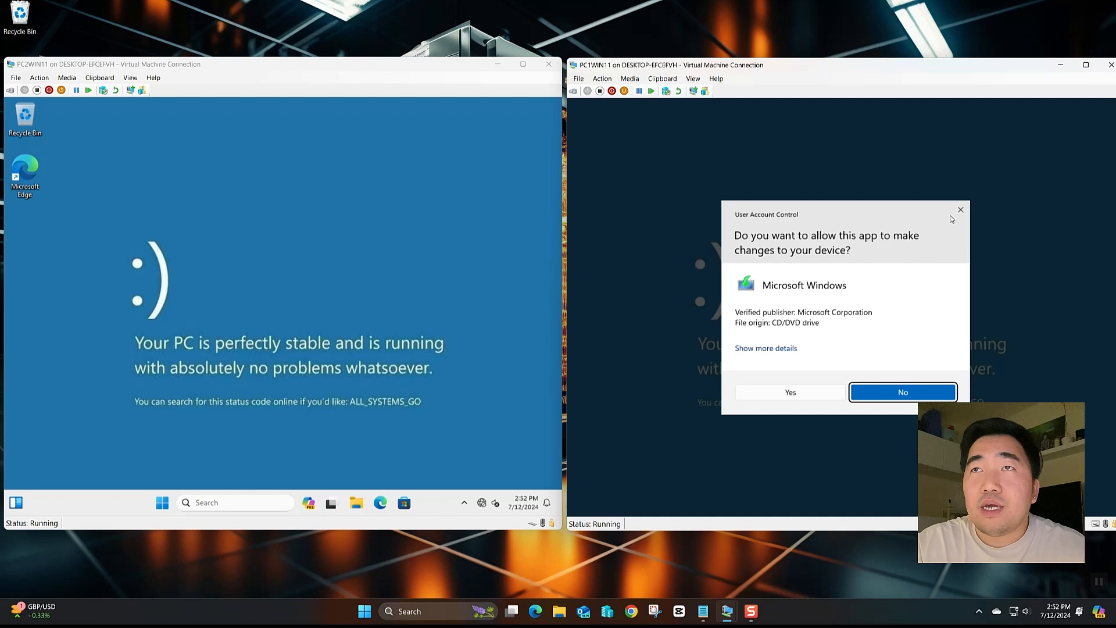
click(790, 392)
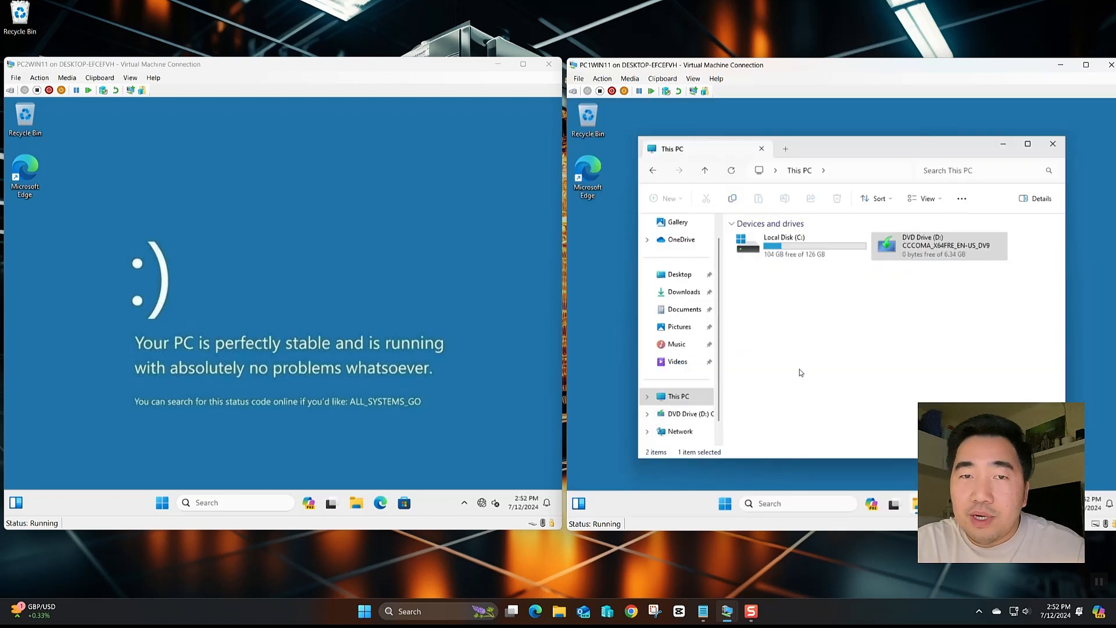
click(844, 346)
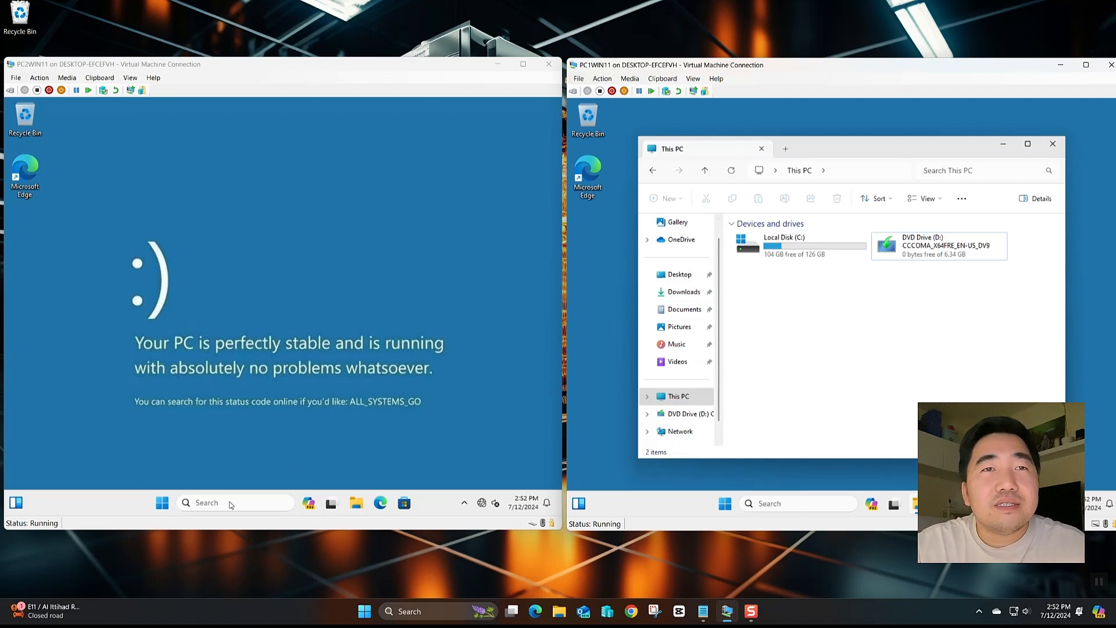
- Test access to CD Drive (D:) on PC2WIN11 by opening it from This PC in File Explorer
click(357, 508)
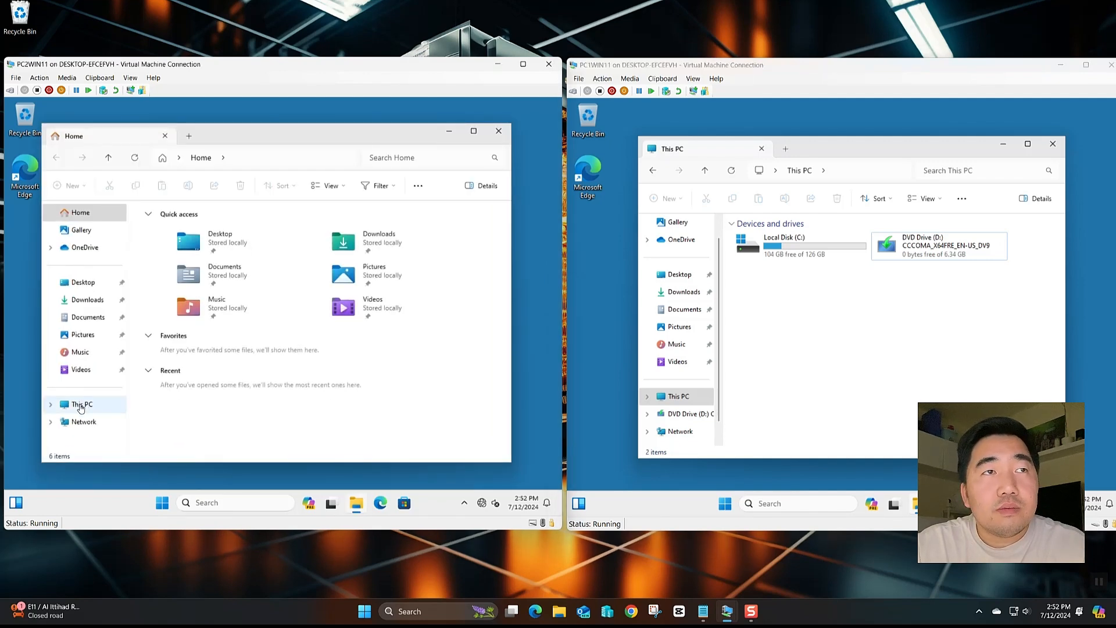
click(81, 407)
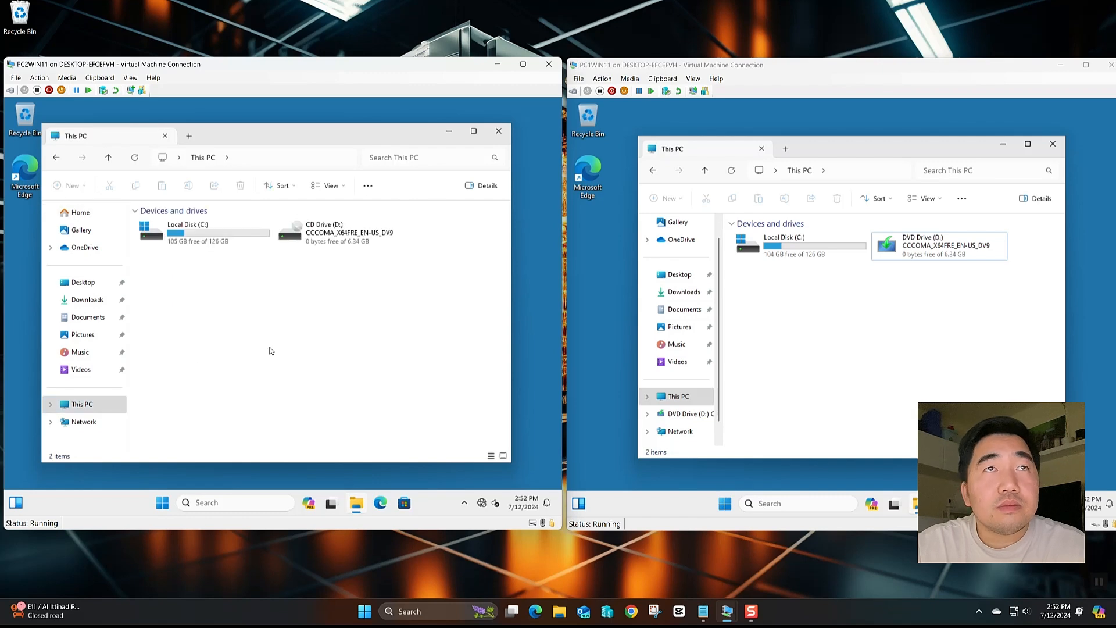
double_click(328, 236)
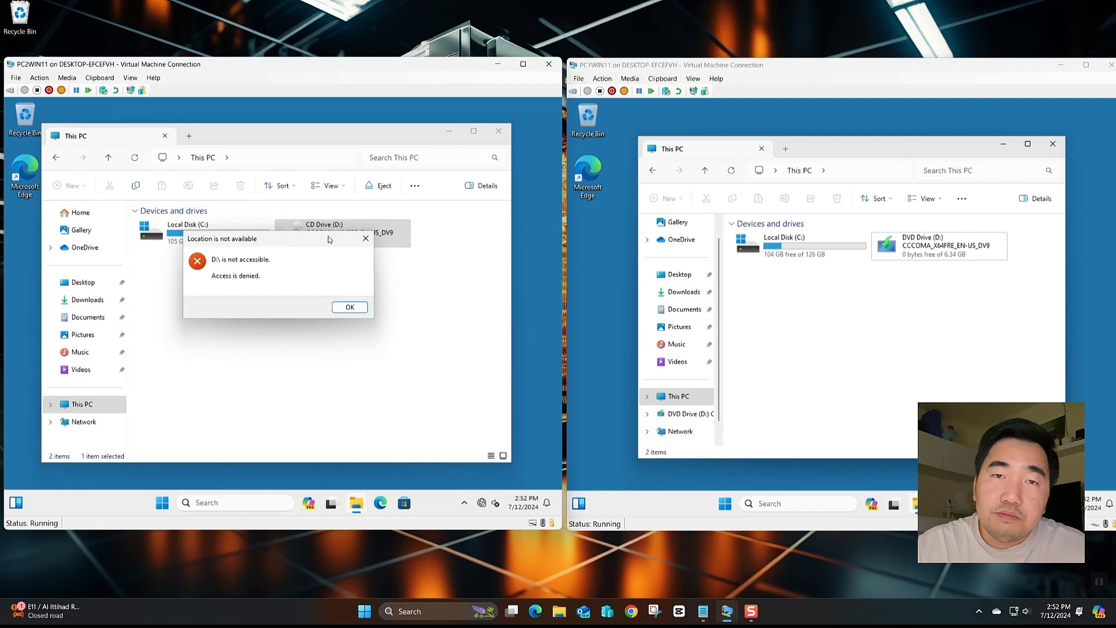